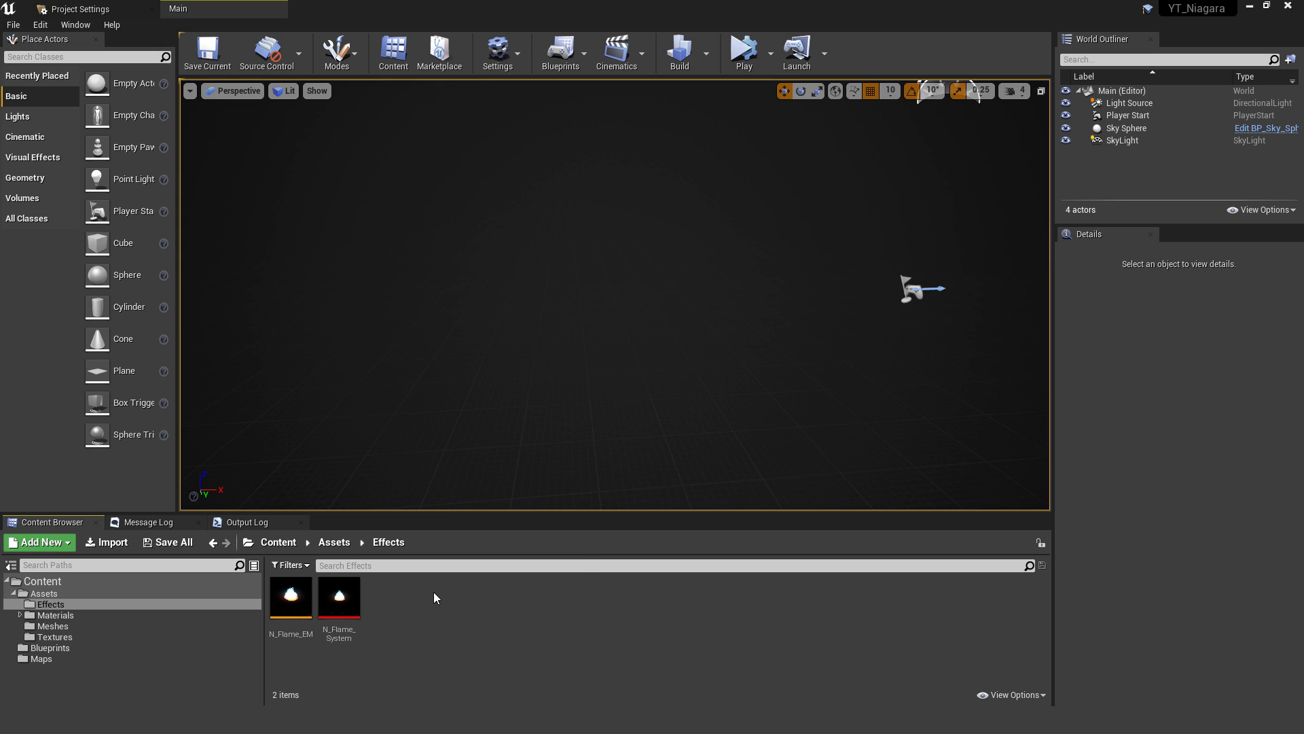
# - Create a Niagara emitter from the Dynamic Beam template in the Effects folder and name it N_Projectile_EM
pyautogui.rightClick(433, 592)
pyautogui.moveTo(487, 475)
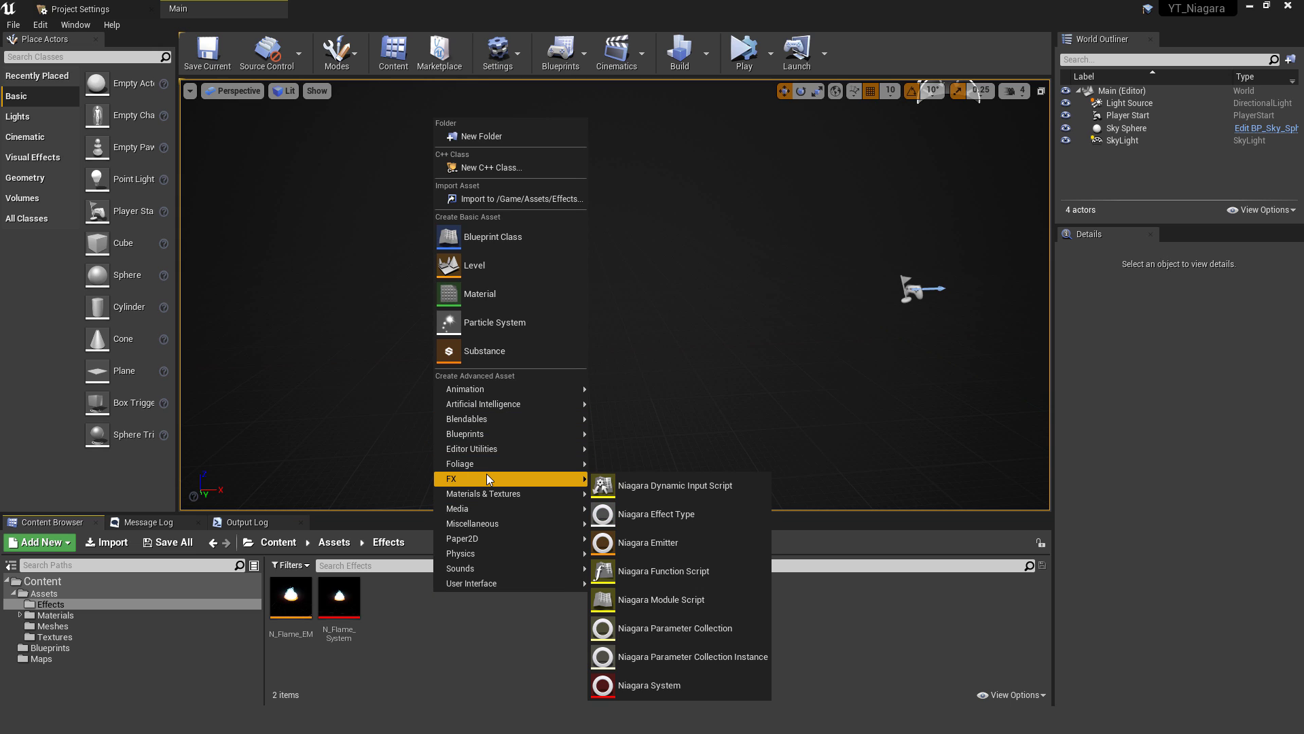
pyautogui.click(645, 543)
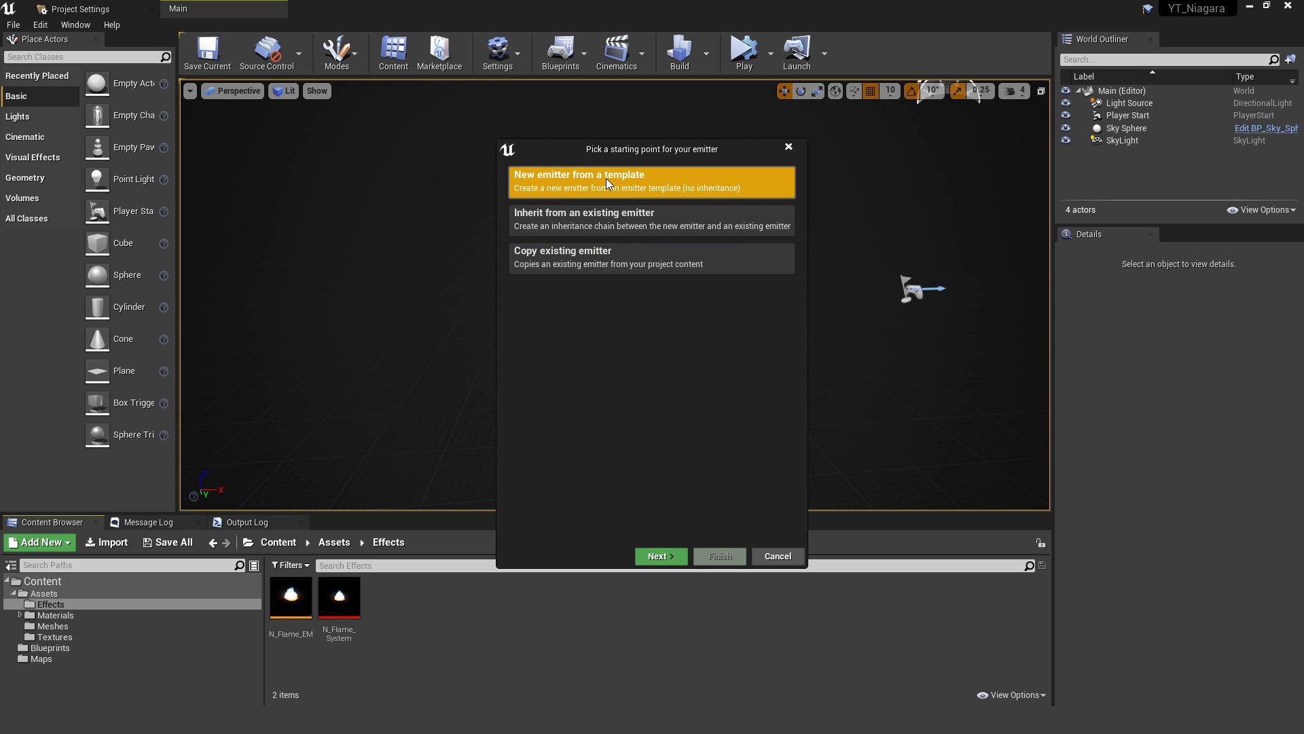
pyautogui.click(658, 556)
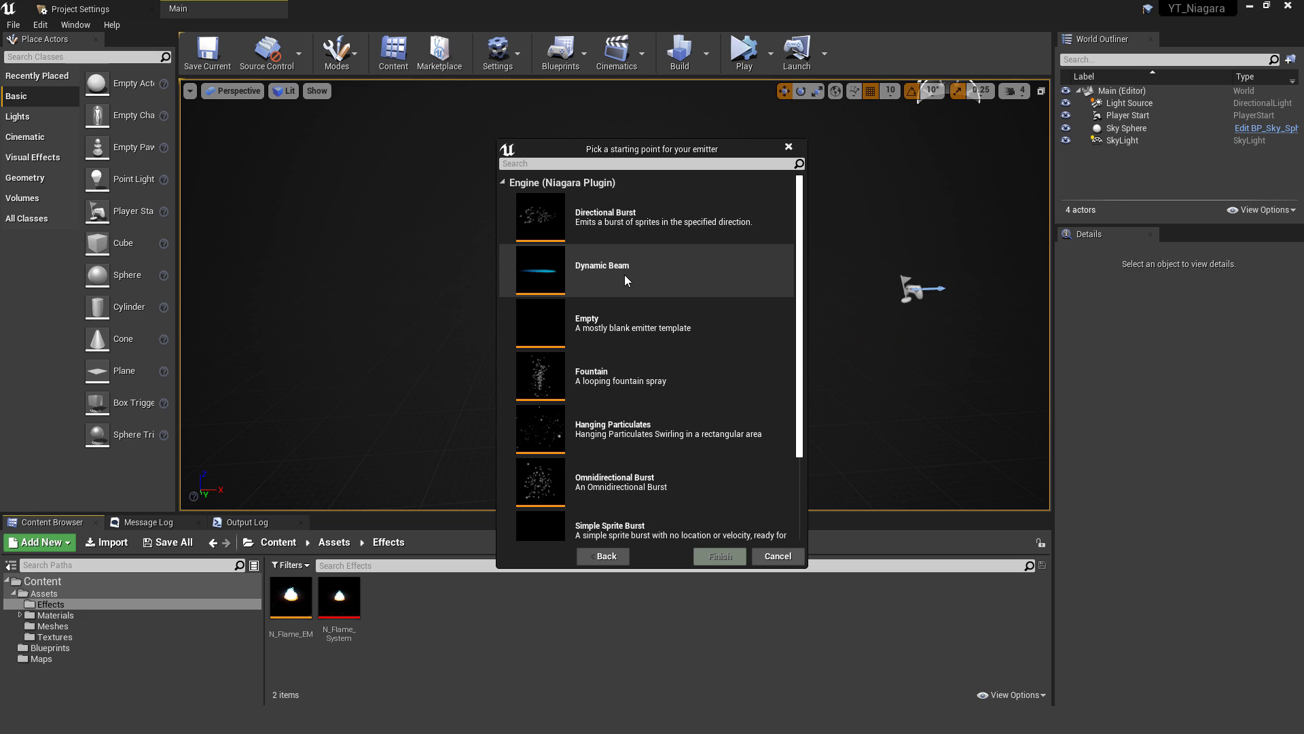
pyautogui.click(625, 280)
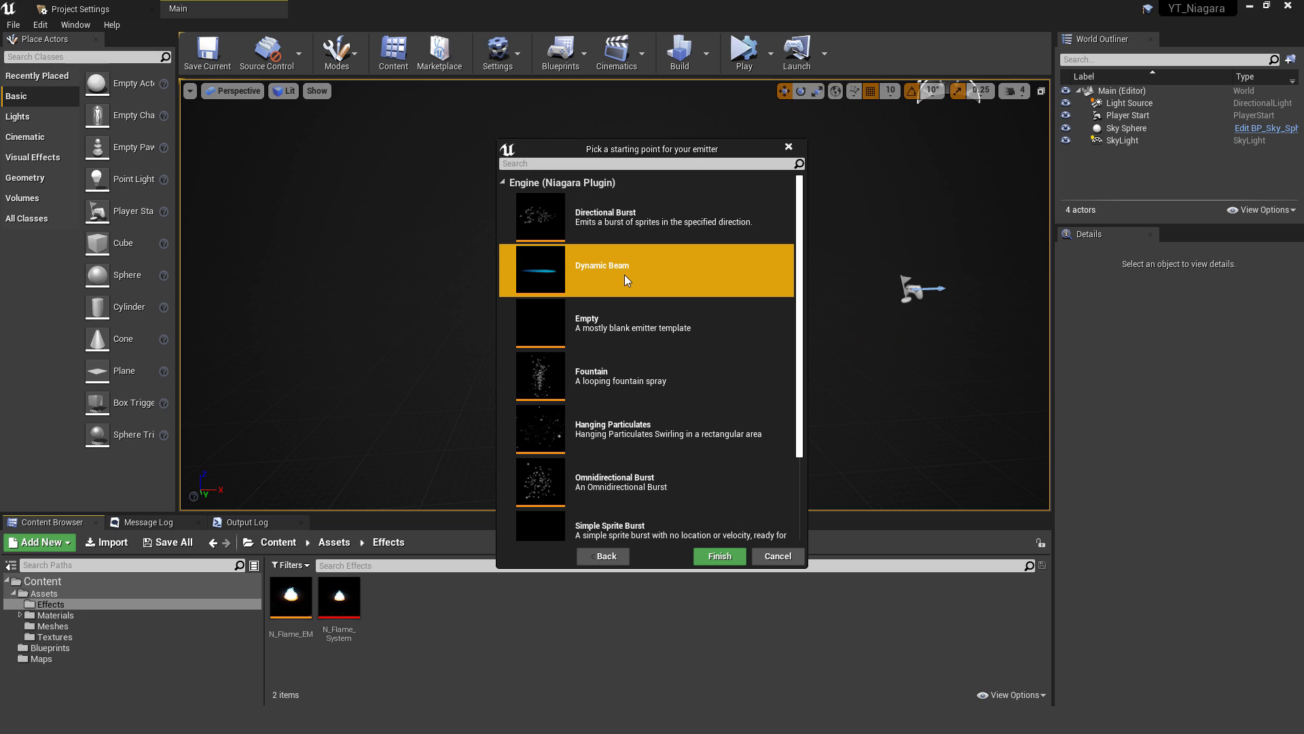
pyautogui.click(724, 555)
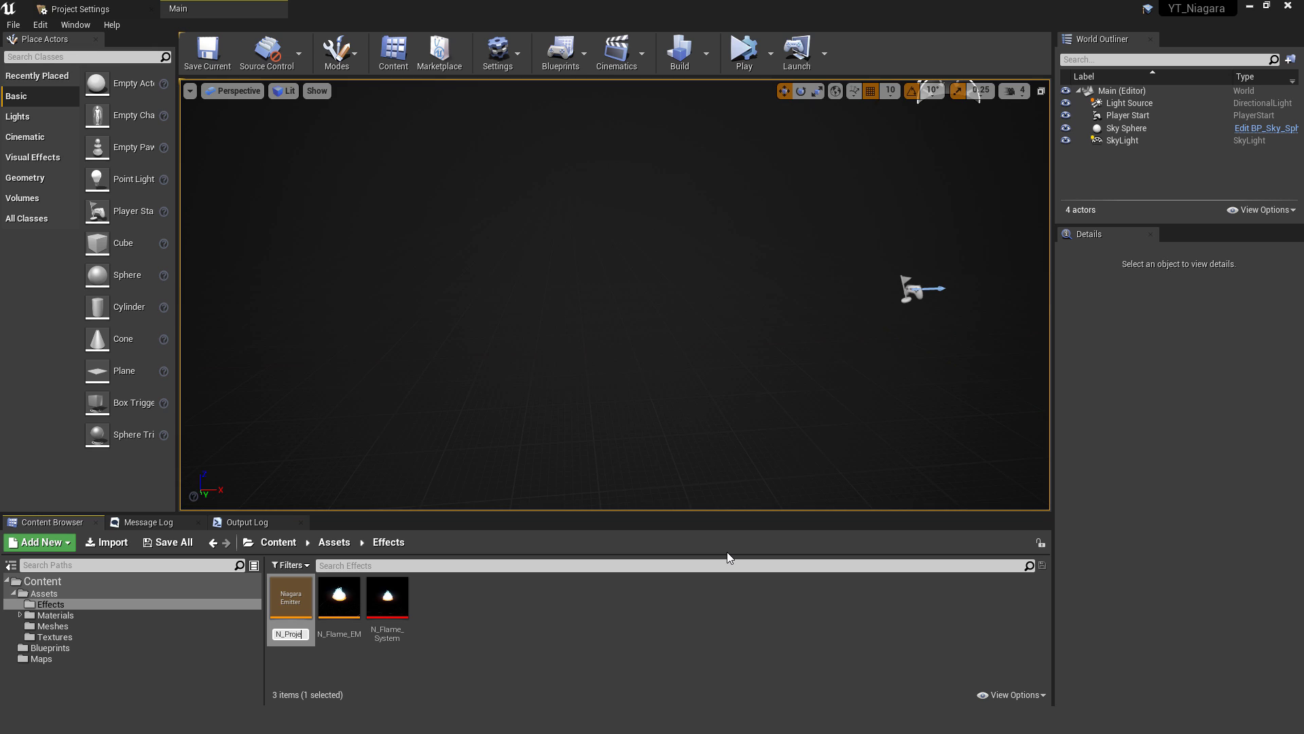
pyautogui.write('N_Projectile_EM')
pyautogui.press('Return')
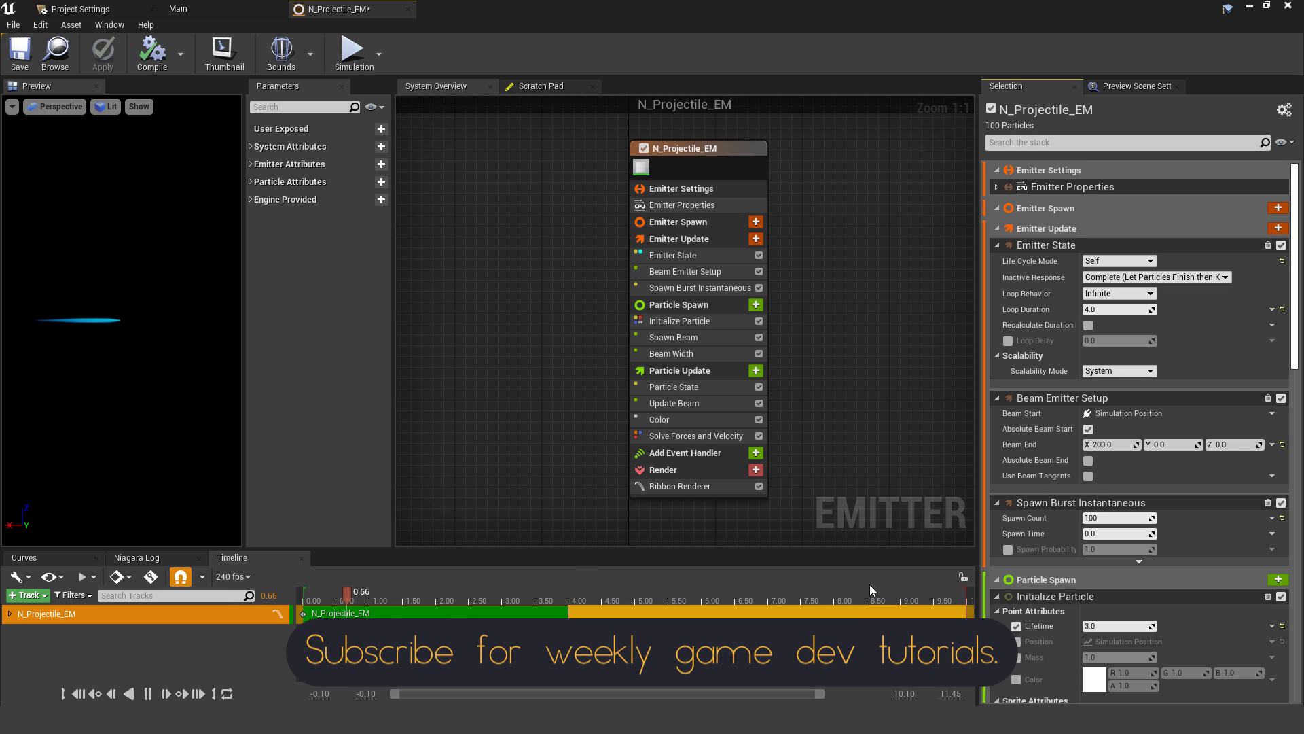
# - Shorten the timeline's playback range to end at about 4 seconds and set the emitter's Loop Behavior to Once
pyautogui.moveTo(968, 597); pyautogui.dragTo(571, 604)
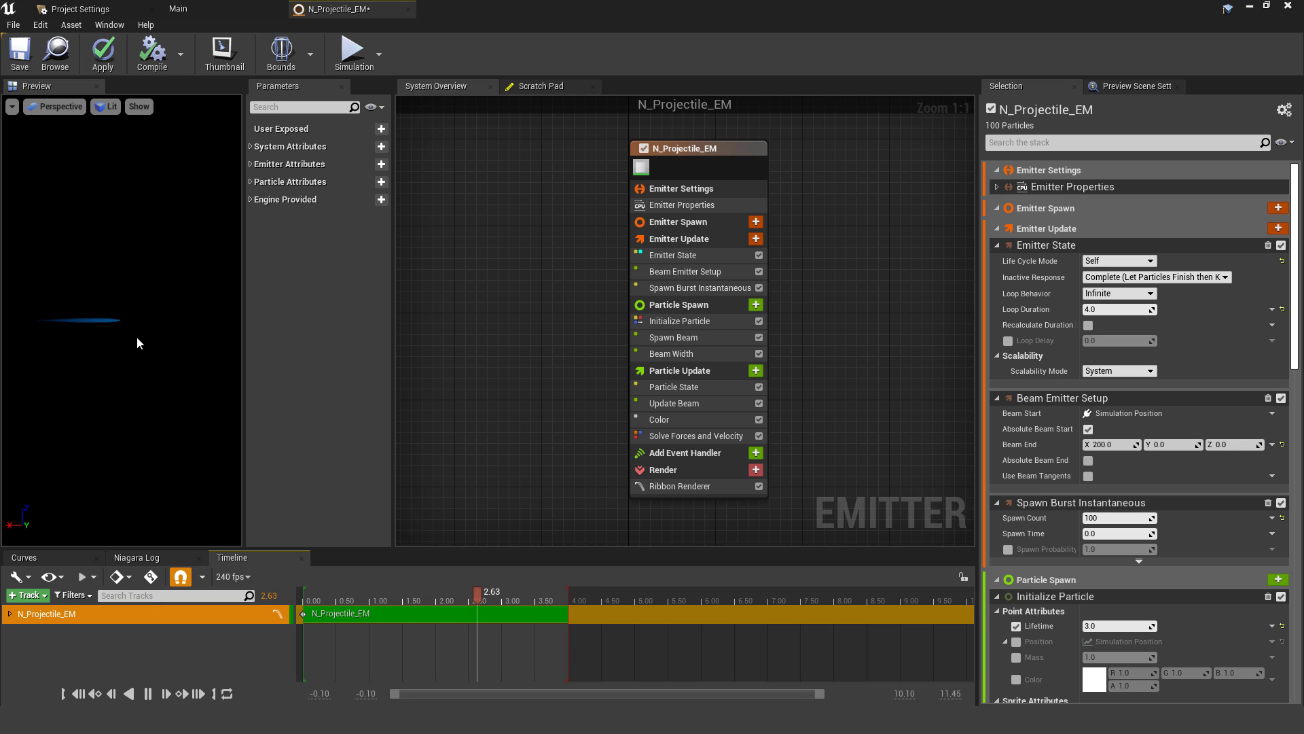
pyautogui.moveTo(102, 336); pyautogui.dragTo(121, 339)
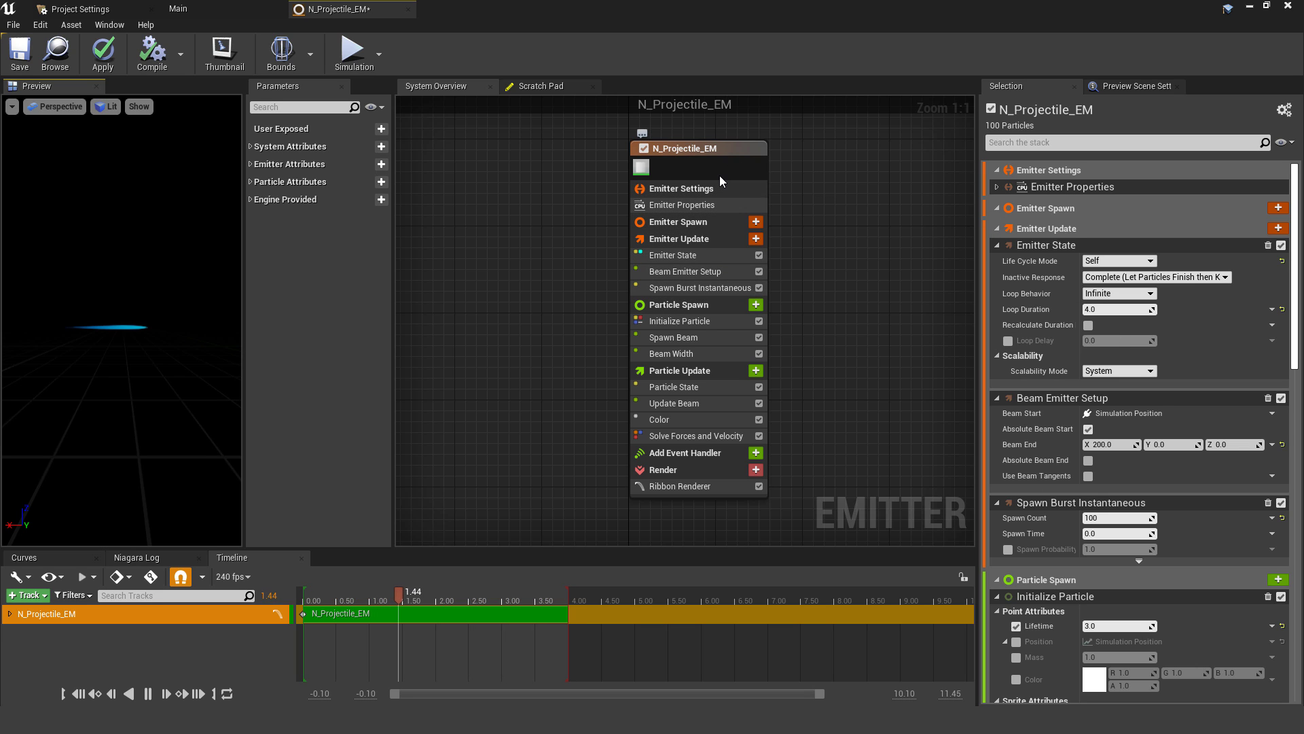
pyautogui.click(707, 223)
pyautogui.click(695, 239)
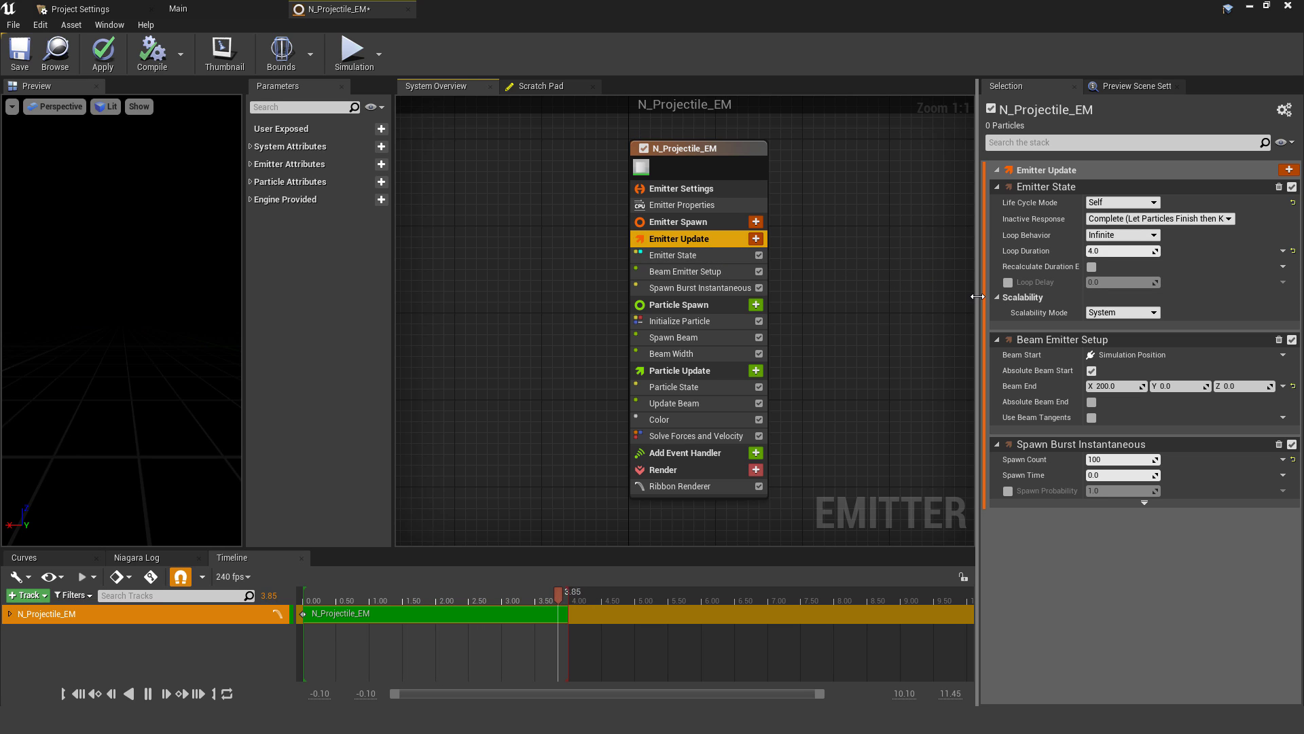
pyautogui.click(1126, 235)
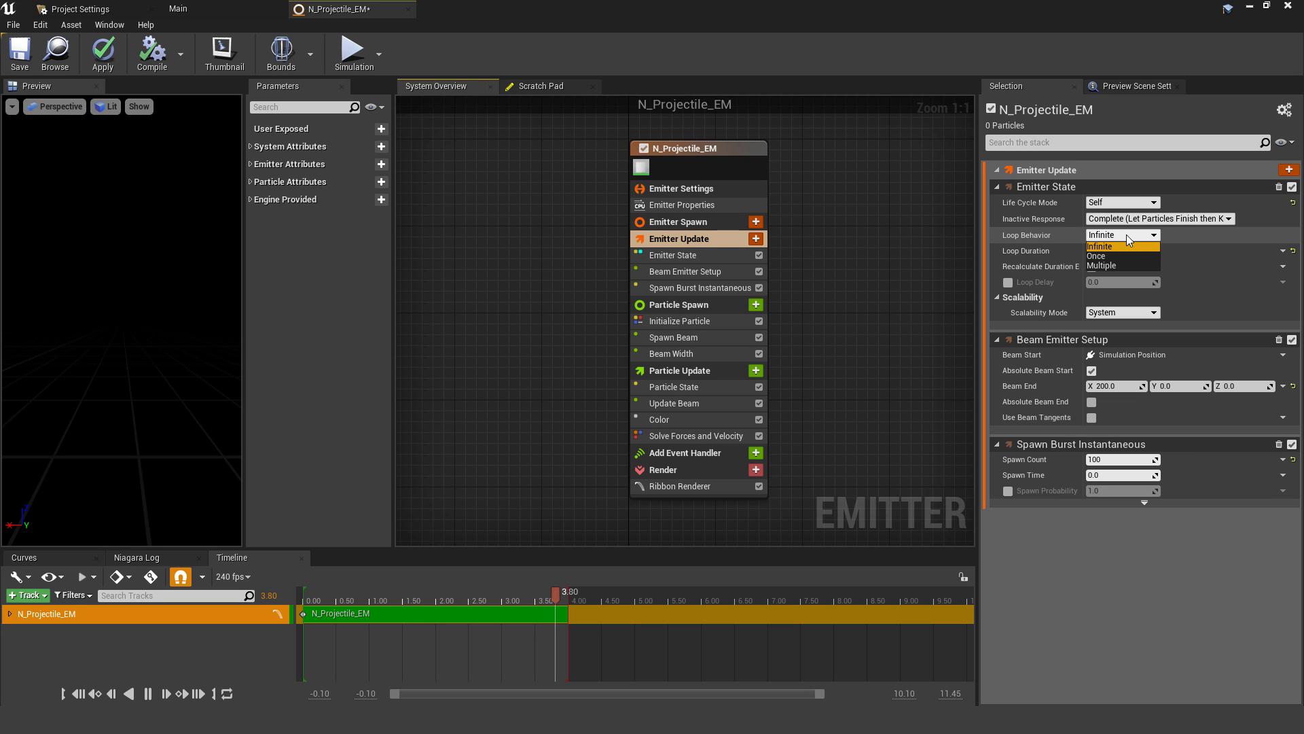
pyautogui.click(1125, 256)
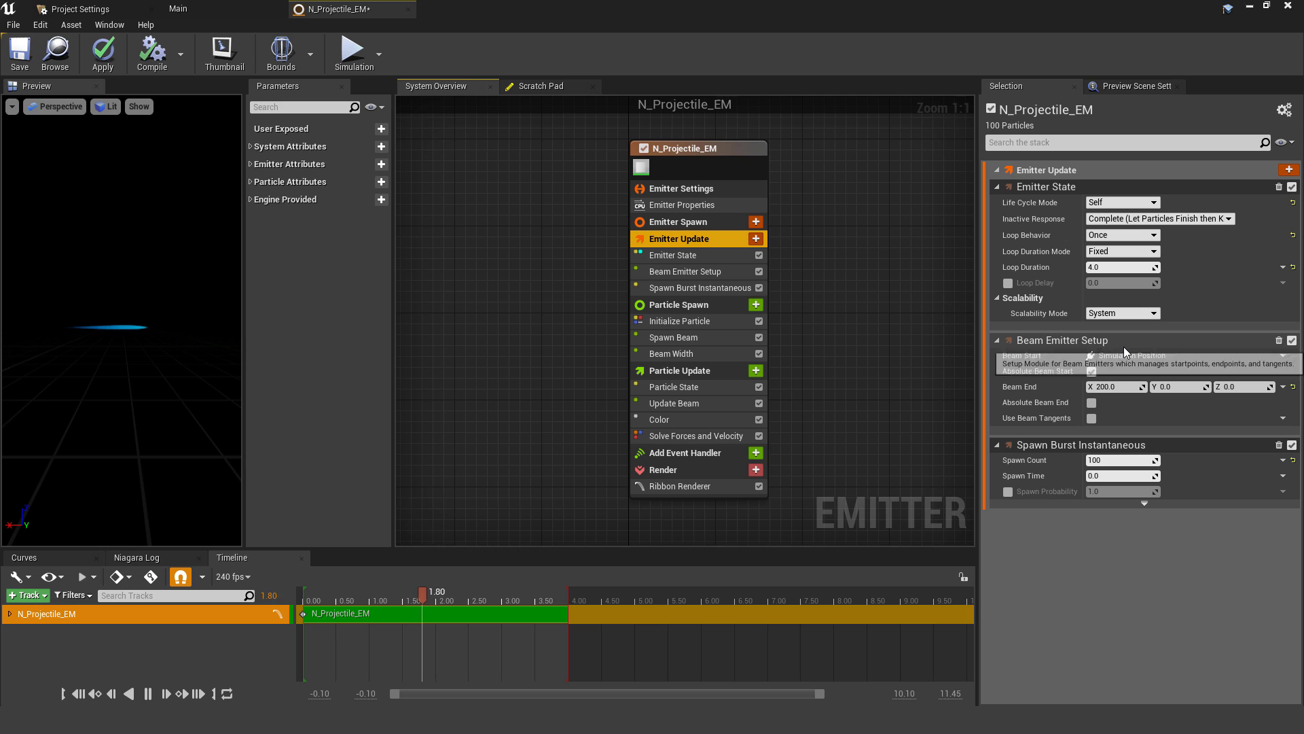
# - Try a longer beam by raising the Beam End X value to about 966 in Beam Emitter Setup
pyautogui.click(702, 272)
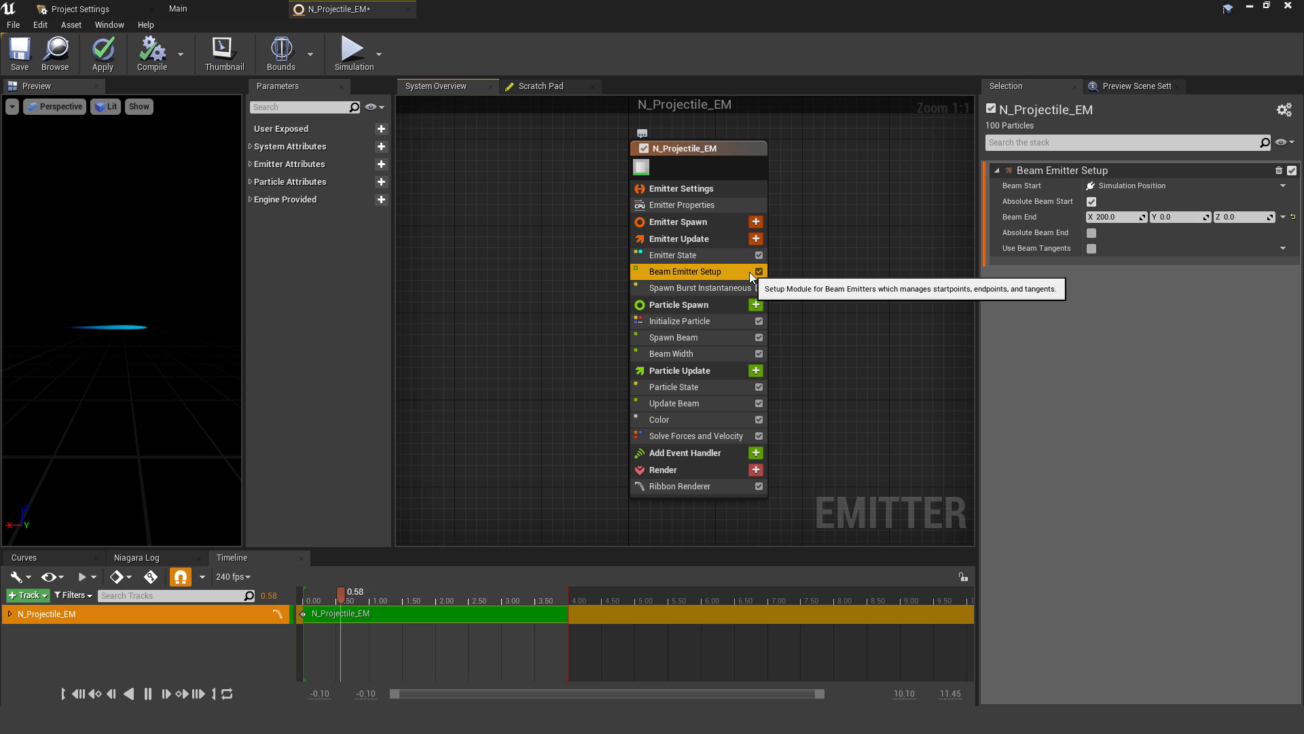
pyautogui.moveTo(1115, 217); pyautogui.dragTo(1223, 216)
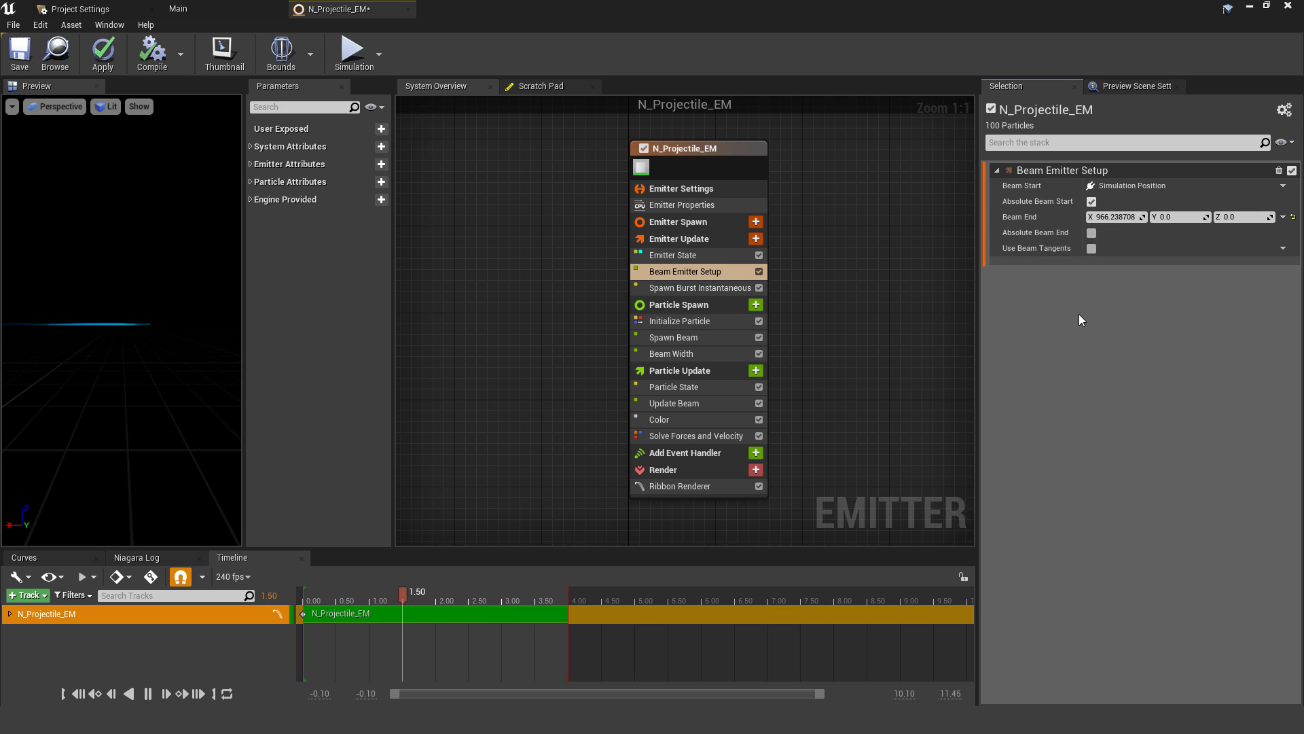
pyautogui.click(1115, 217)
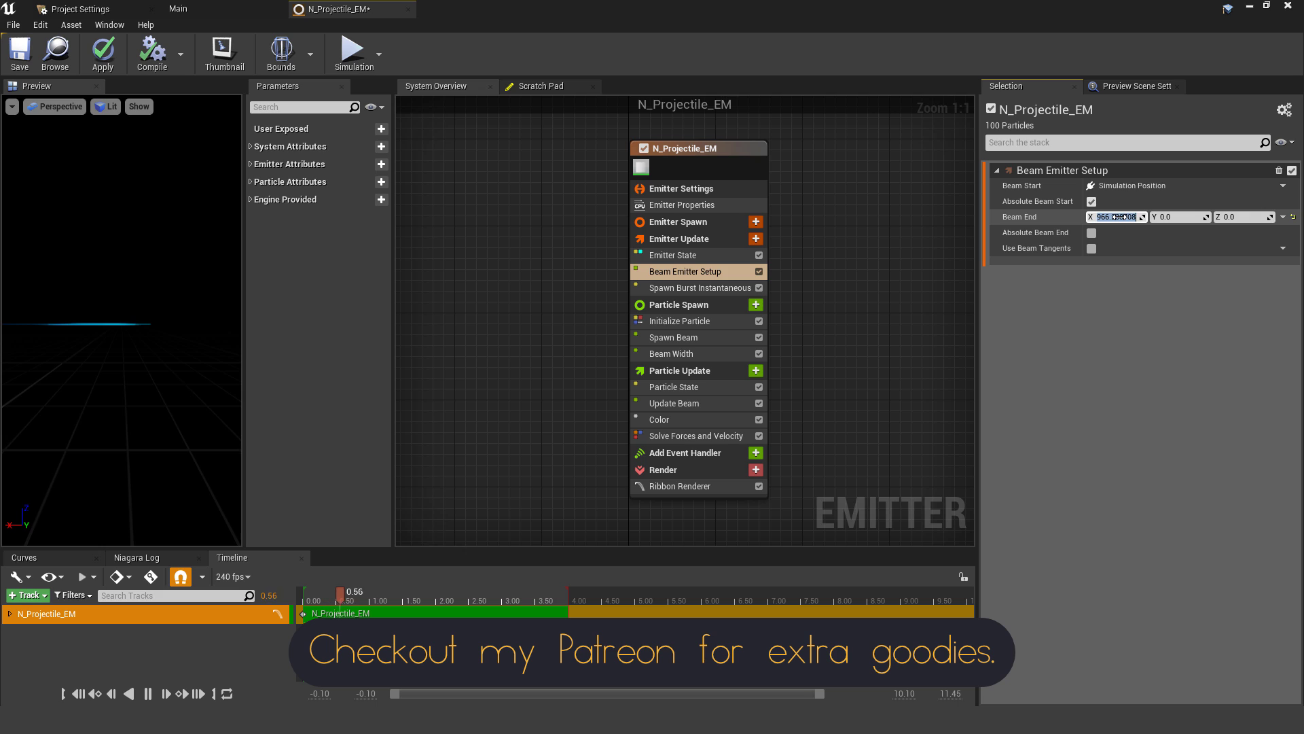
# - Try lower positions for the middle key of the Beam Width curve, and delete that key
pyautogui.click(741, 288)
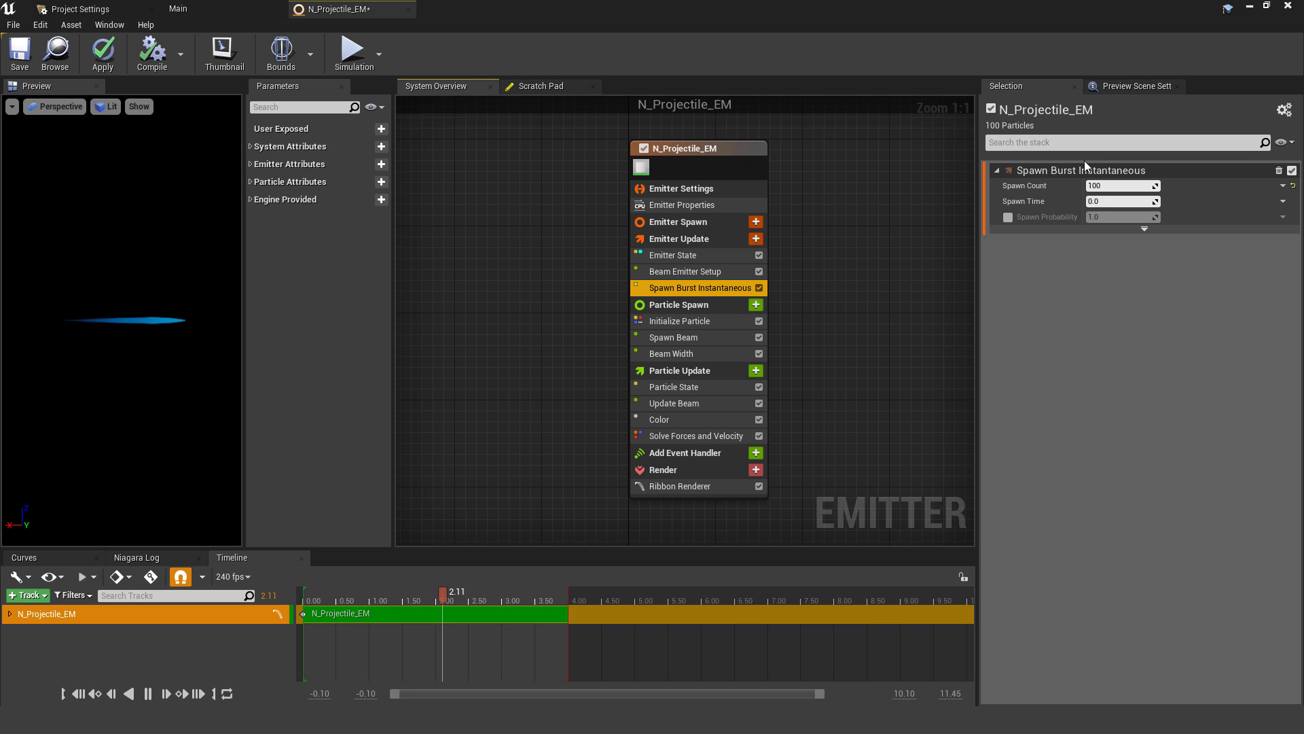
pyautogui.click(707, 353)
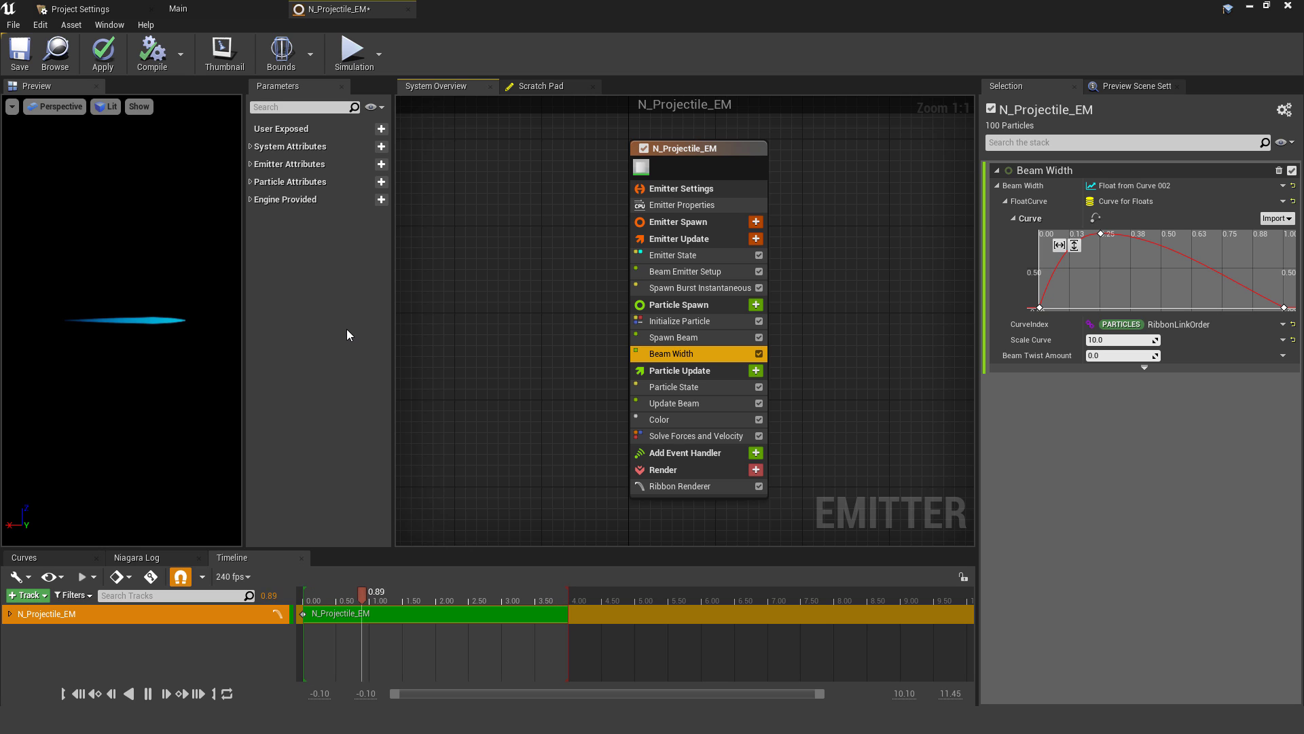
pyautogui.moveTo(1106, 233)
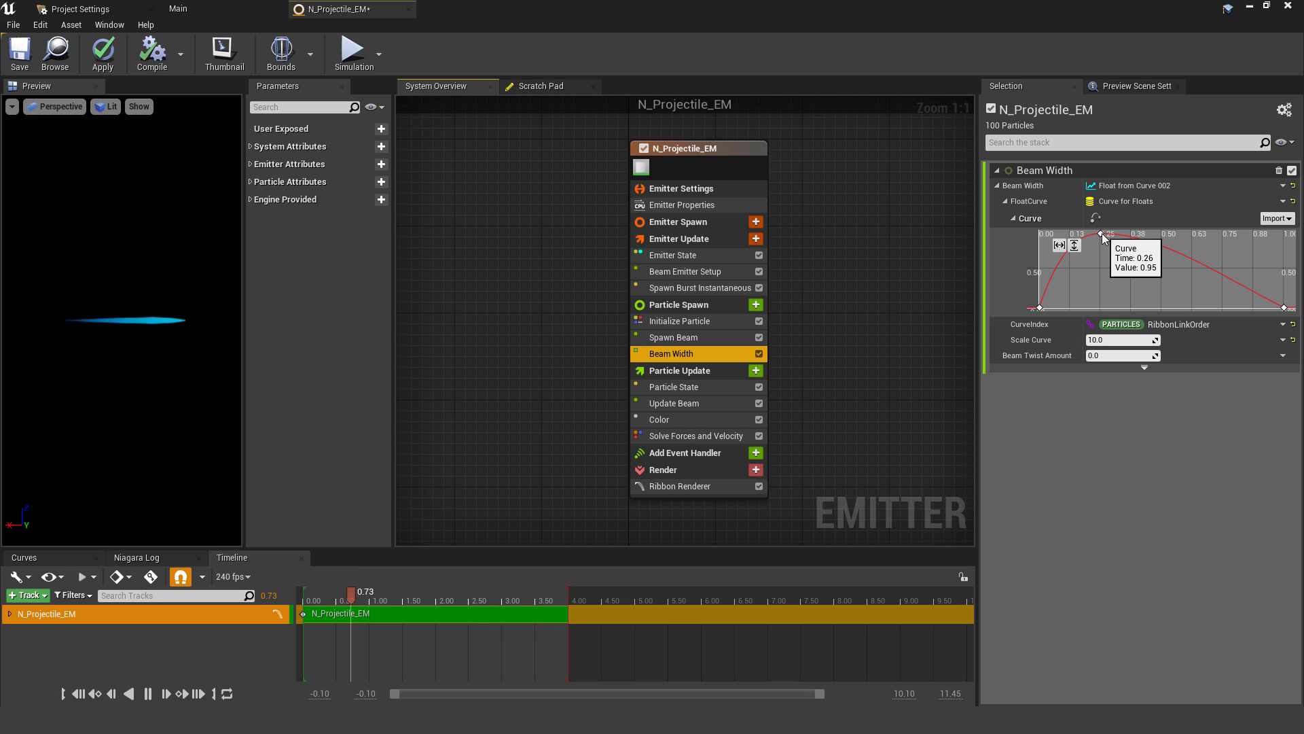
pyautogui.moveTo(1102, 234); pyautogui.dragTo(1102, 307)
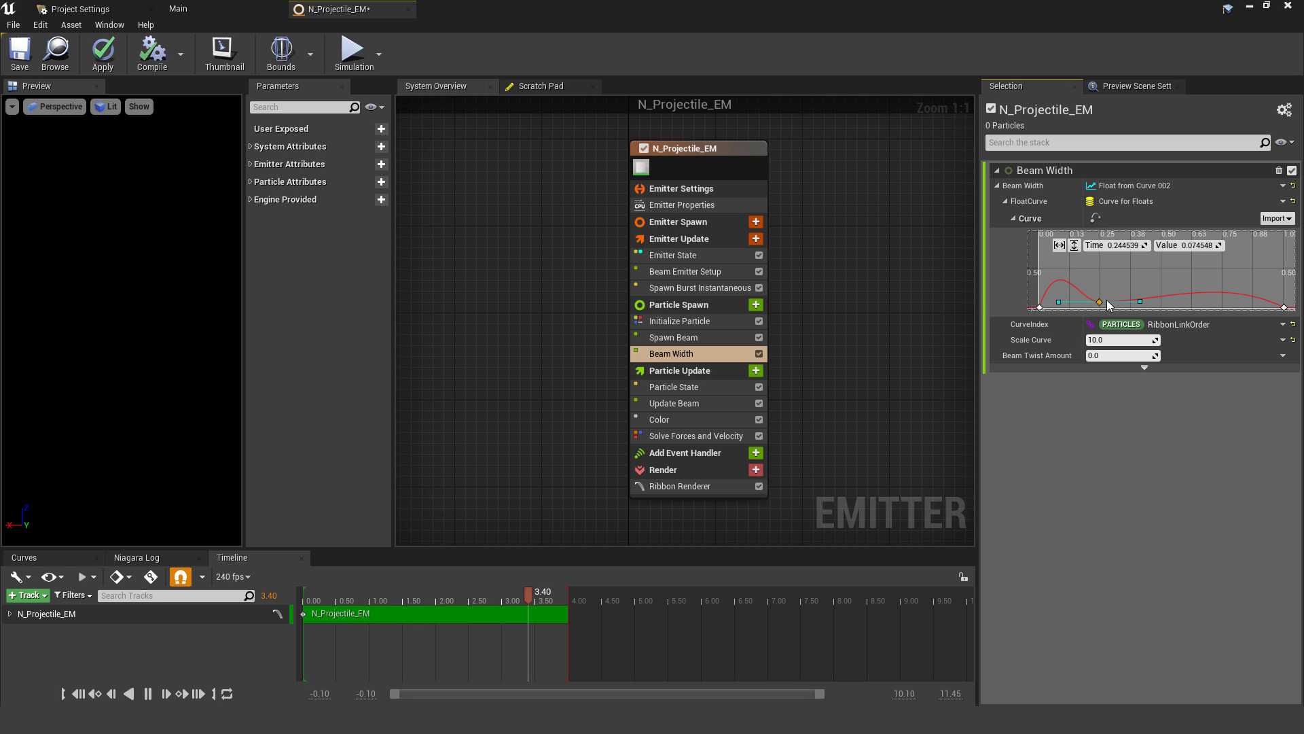
pyautogui.moveTo(1108, 302); pyautogui.dragTo(1140, 307)
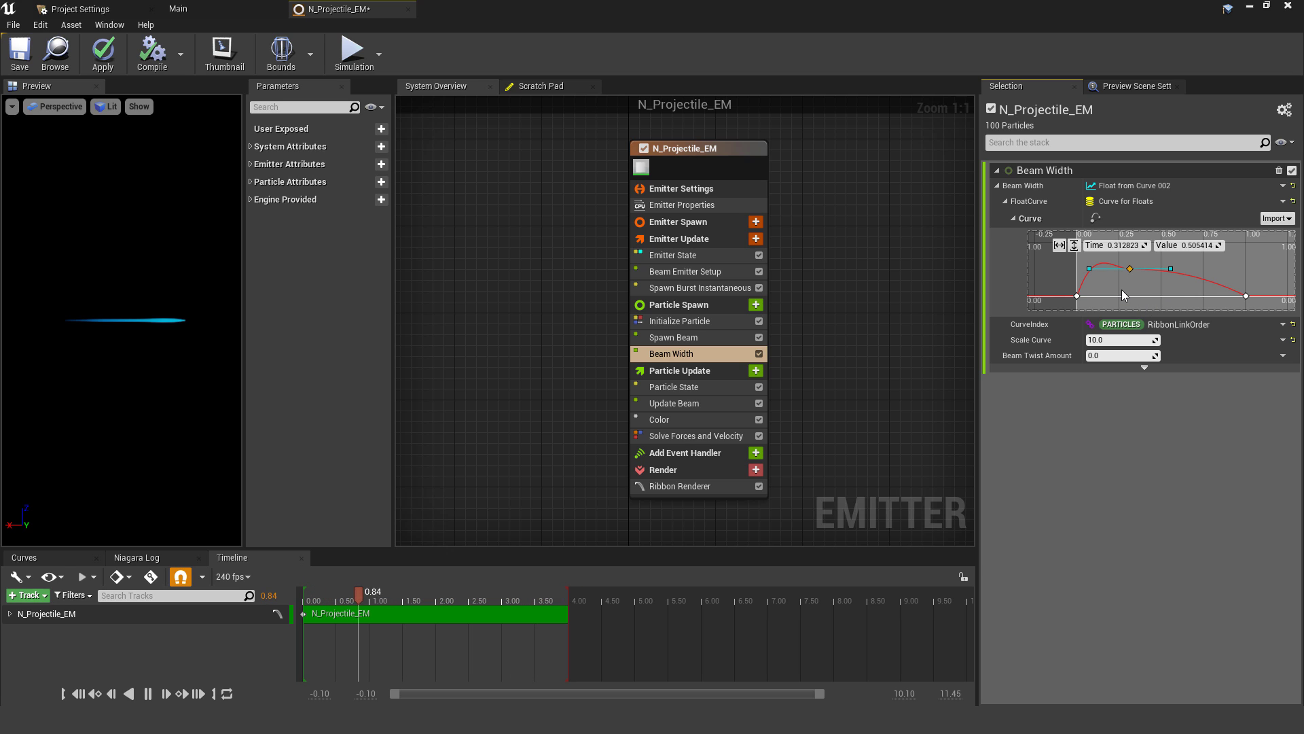
pyautogui.press('Delete')
# - Set the two end keys of the Beam Width curve to Linear interpolation
pyautogui.moveTo(1253, 311); pyautogui.dragTo(1082, 266)
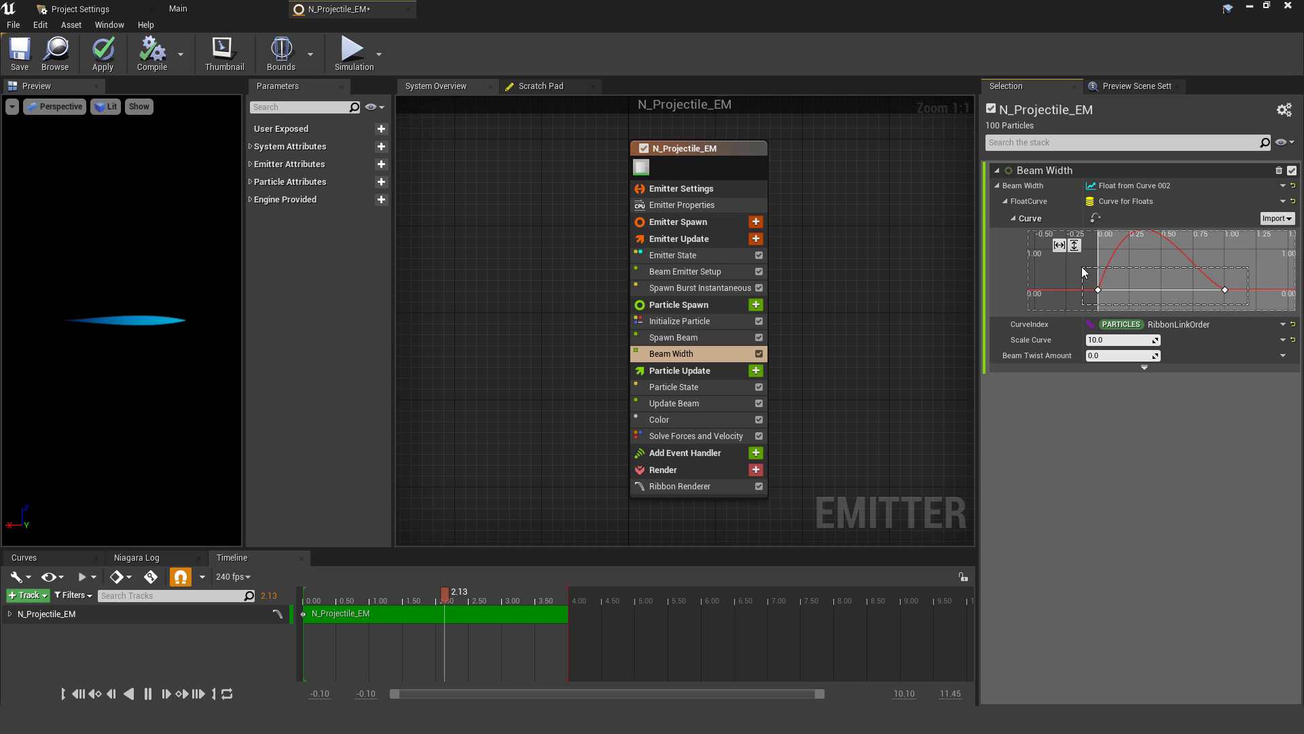
pyautogui.rightClick(1227, 292)
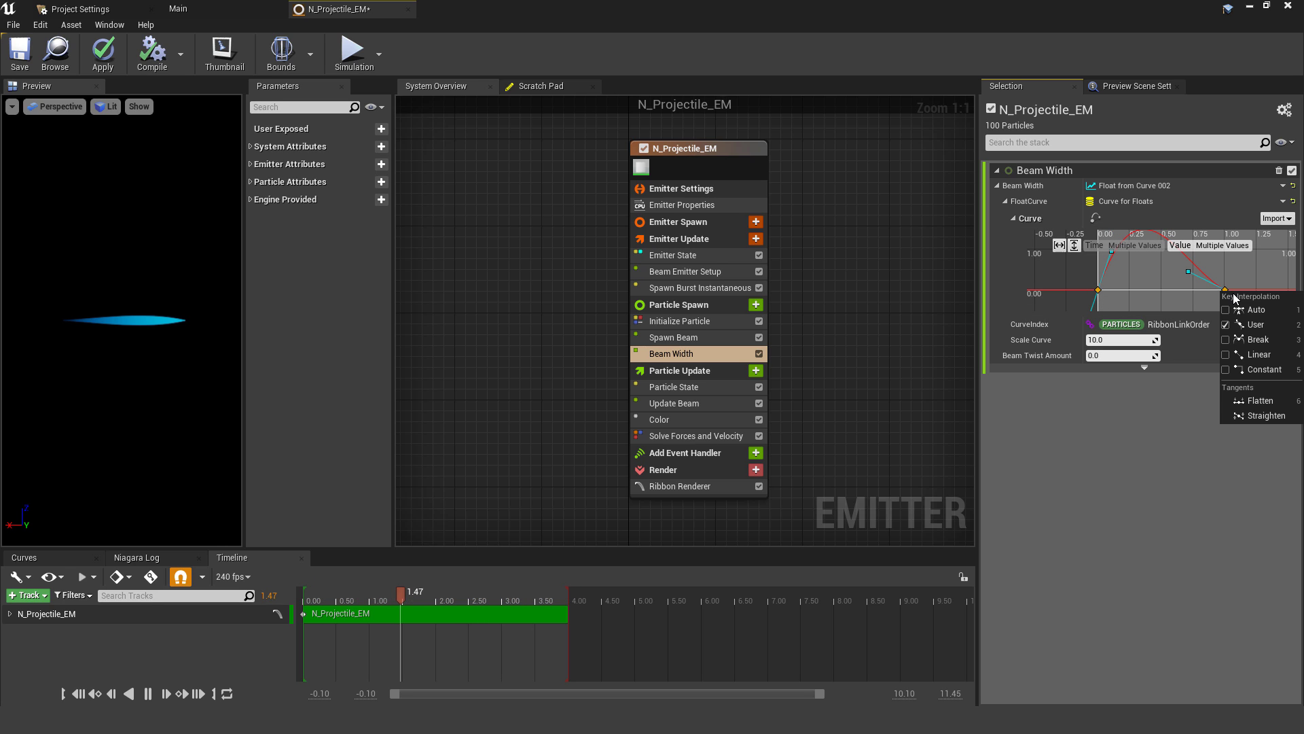
pyautogui.click(1260, 353)
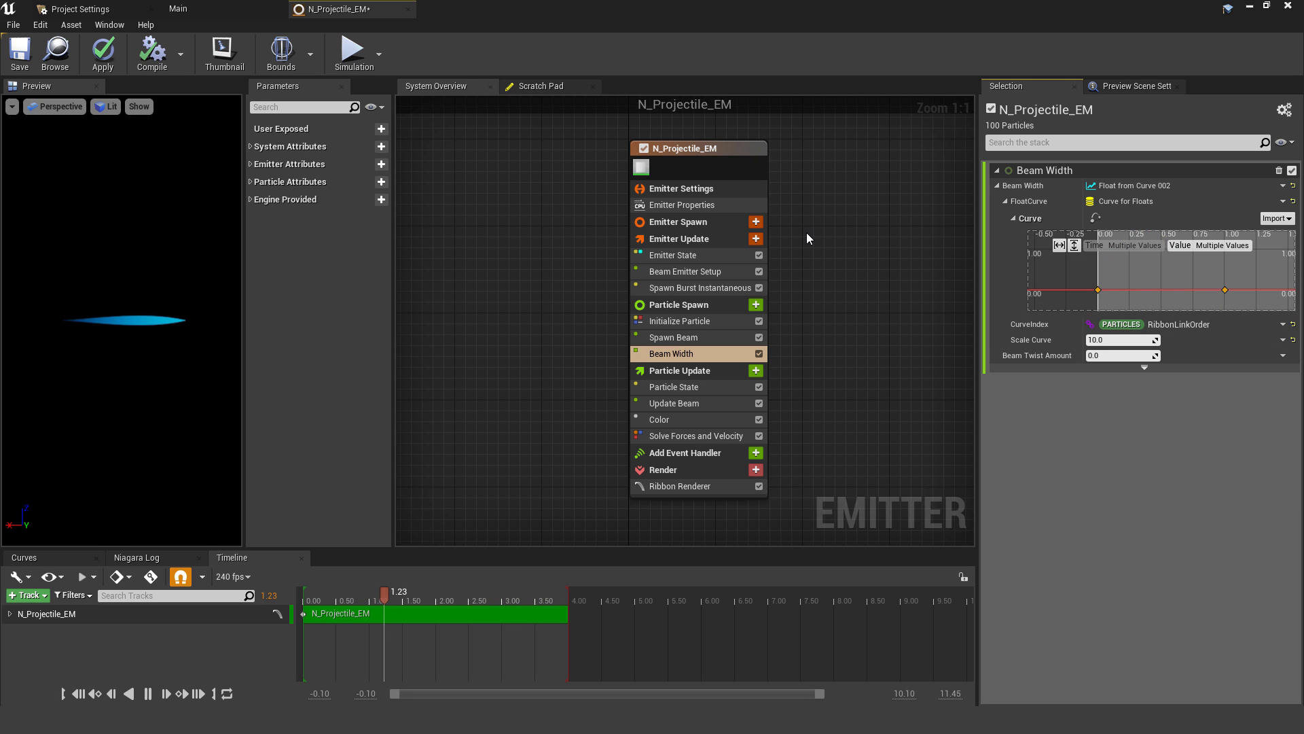
# - Give both keys of the Beam Width curve a value of 0.2 for a thin, uniform beam
pyautogui.moveTo(1236, 304); pyautogui.dragTo(1075, 275)
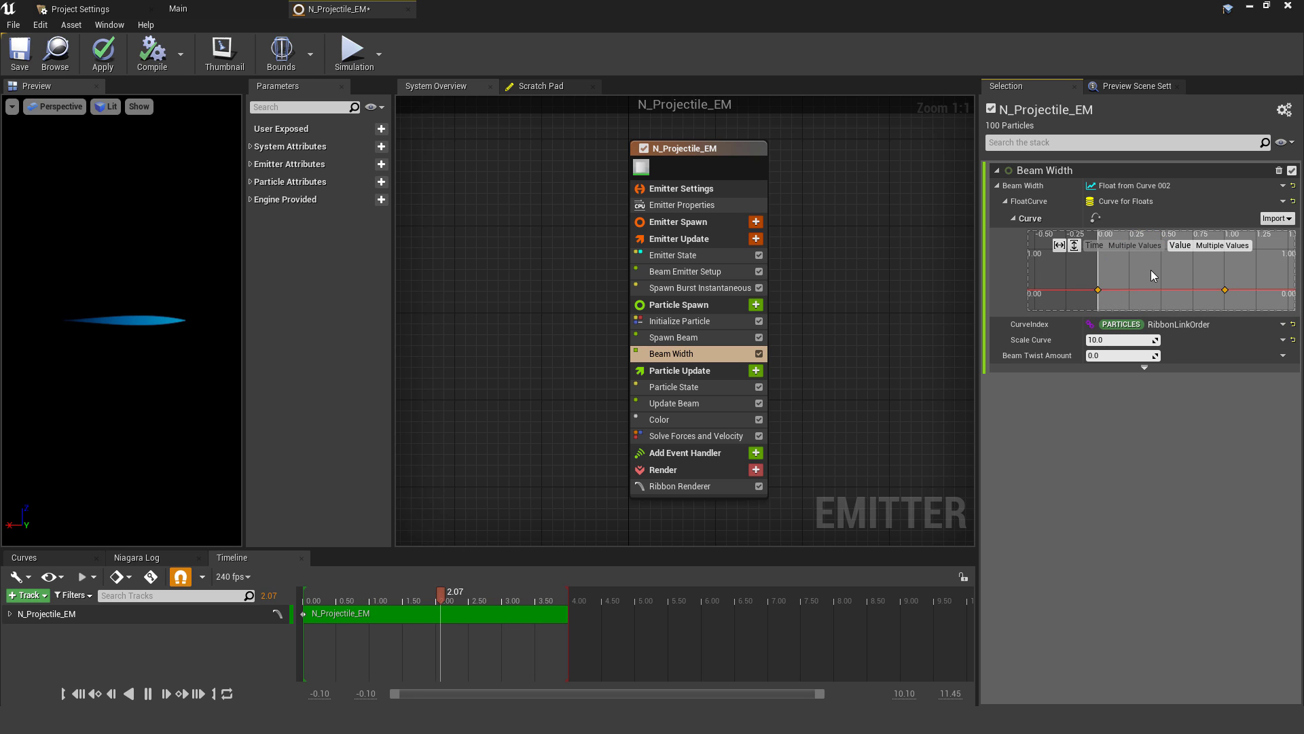
pyautogui.click(1218, 246)
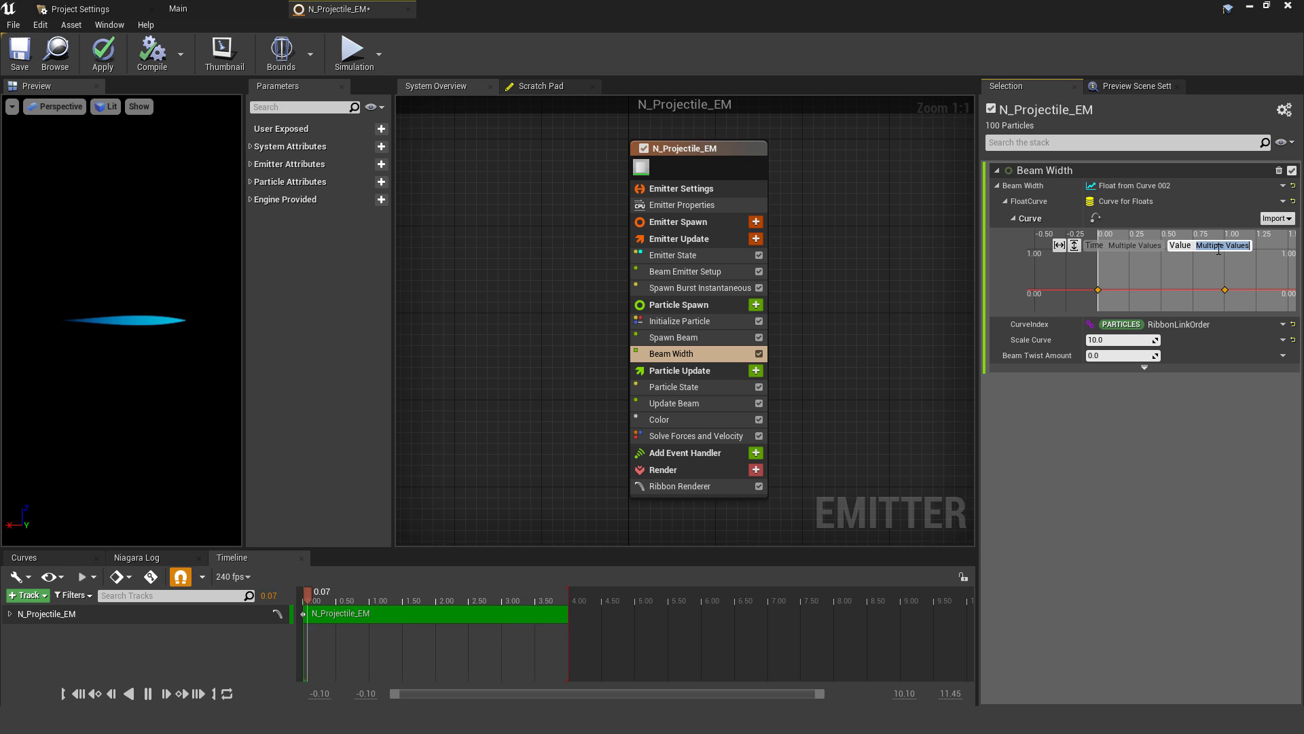
pyautogui.write('0.2')
pyautogui.press('Return')
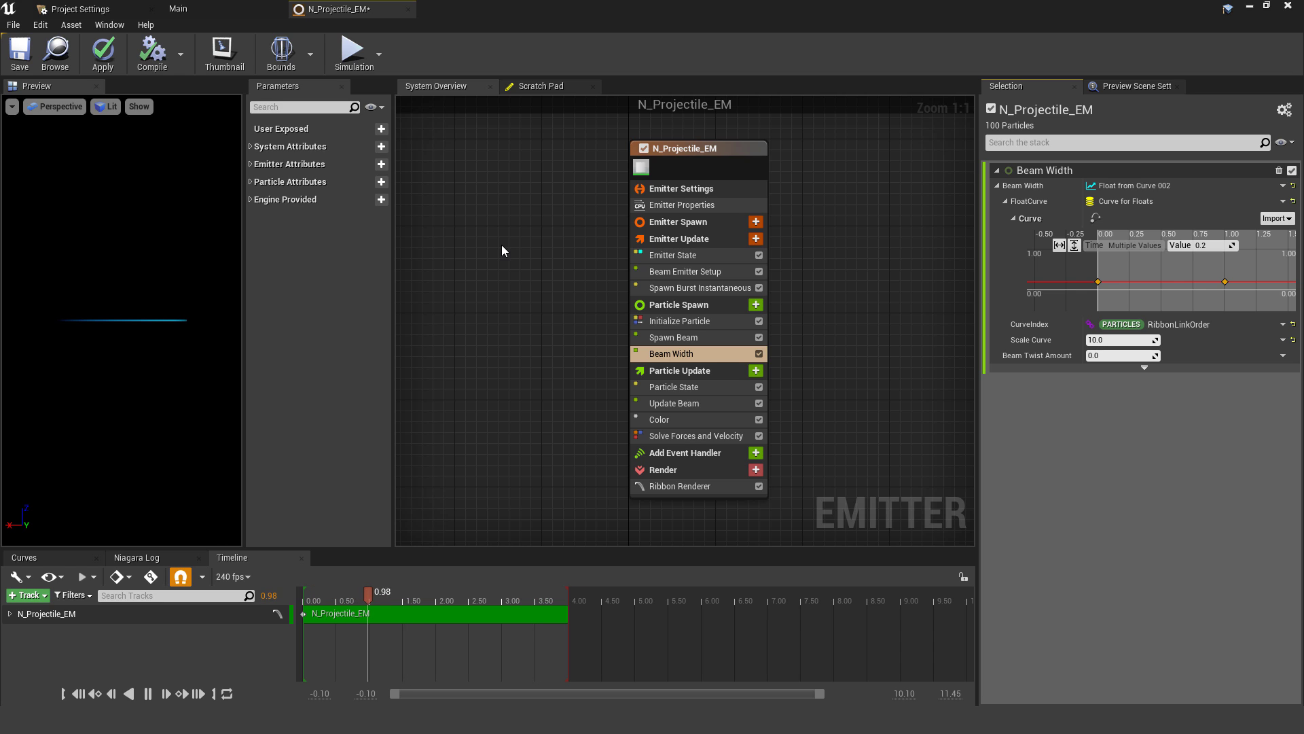
pyautogui.click(916, 363)
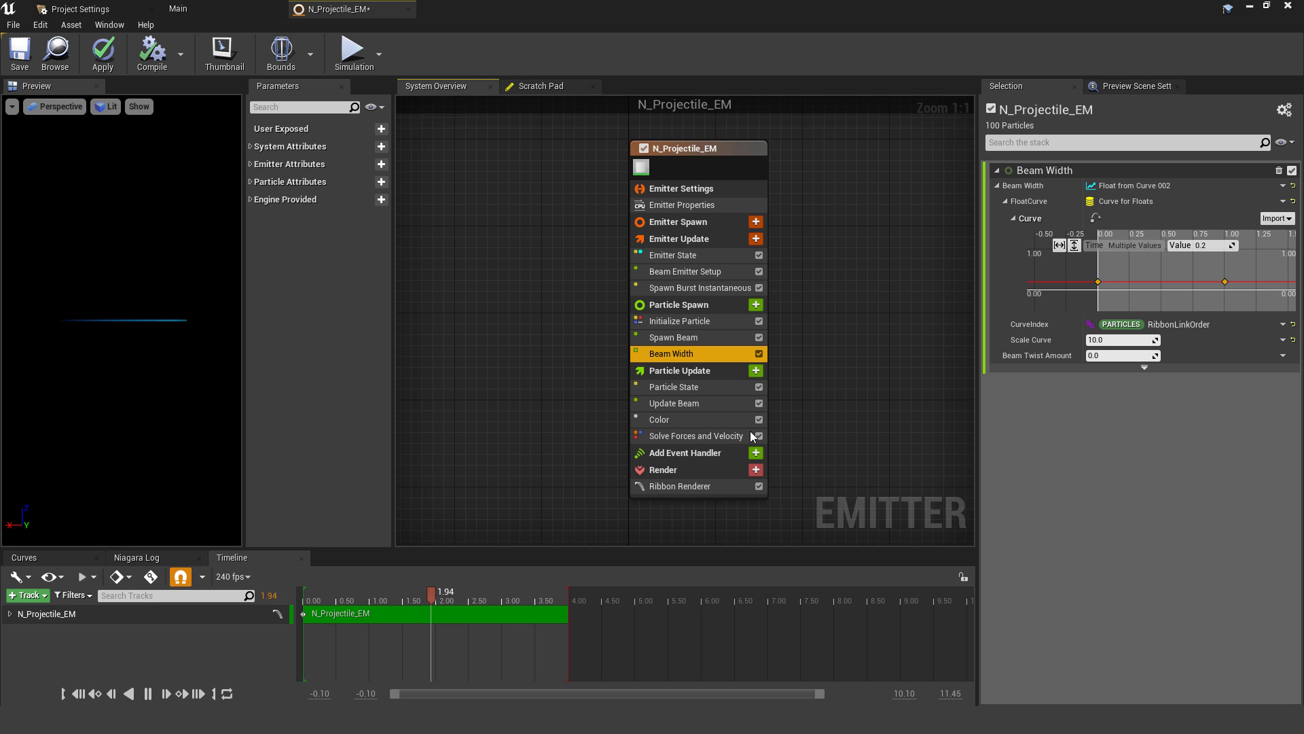
# - Change the beam's particle color to orange, with R 1.0, G about 0.28 and B 0.0
pyautogui.click(691, 420)
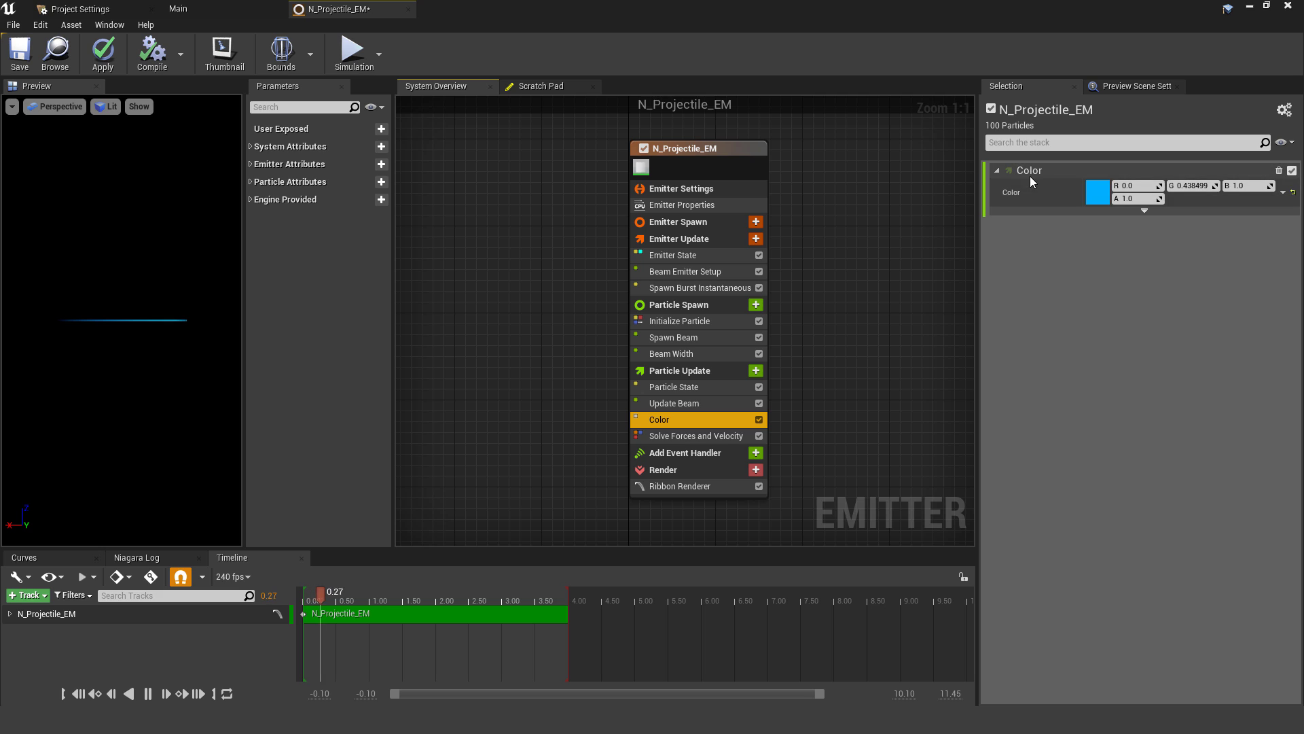
pyautogui.click(1097, 193)
pyautogui.moveTo(907, 352); pyautogui.dragTo(968, 328)
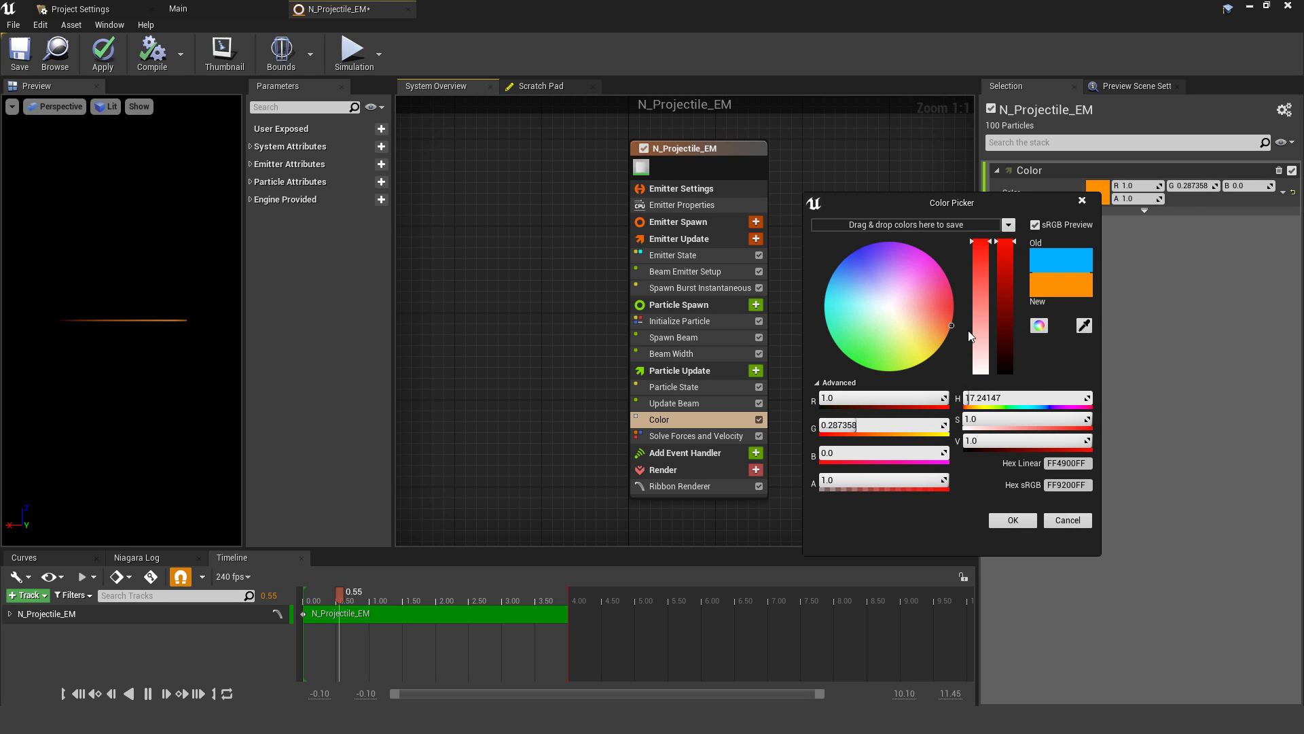
pyautogui.click(1013, 520)
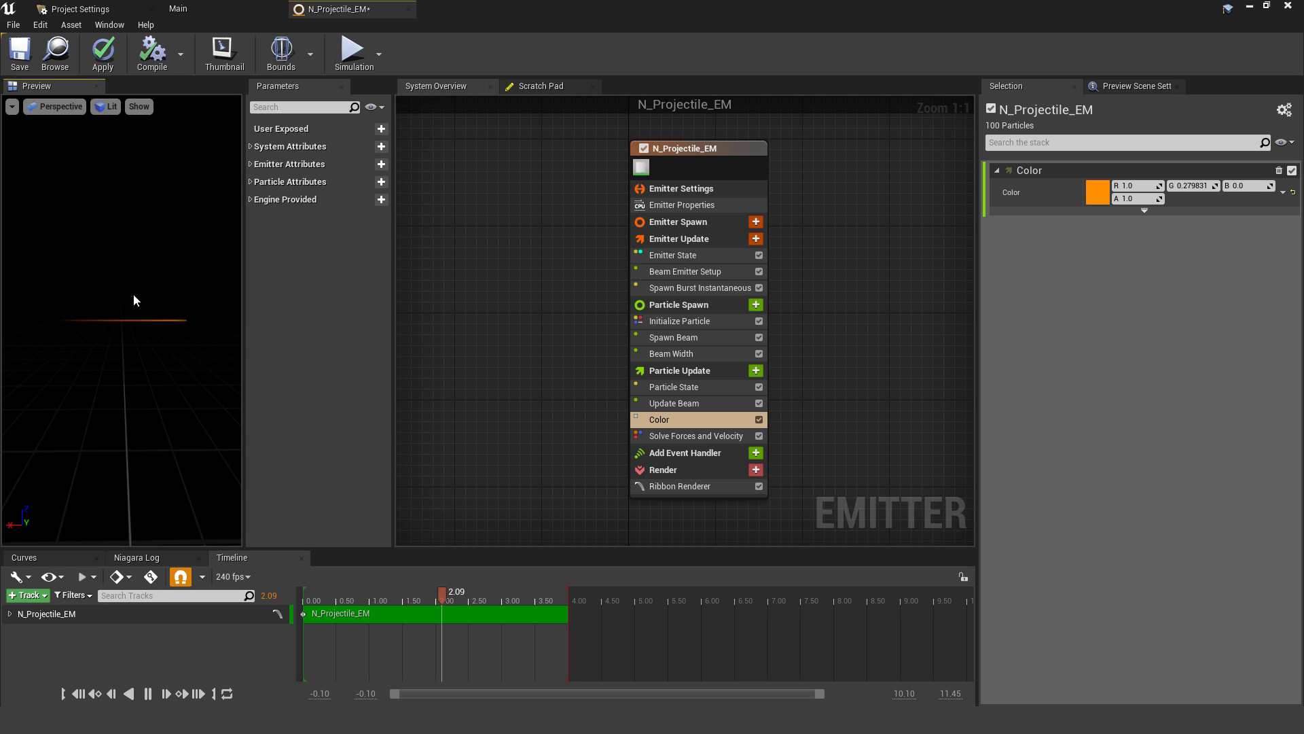
# - Open the M_ParticleBase material from the Materials folder and examine how its Particle Color node connects to the material output
pyautogui.click(679, 487)
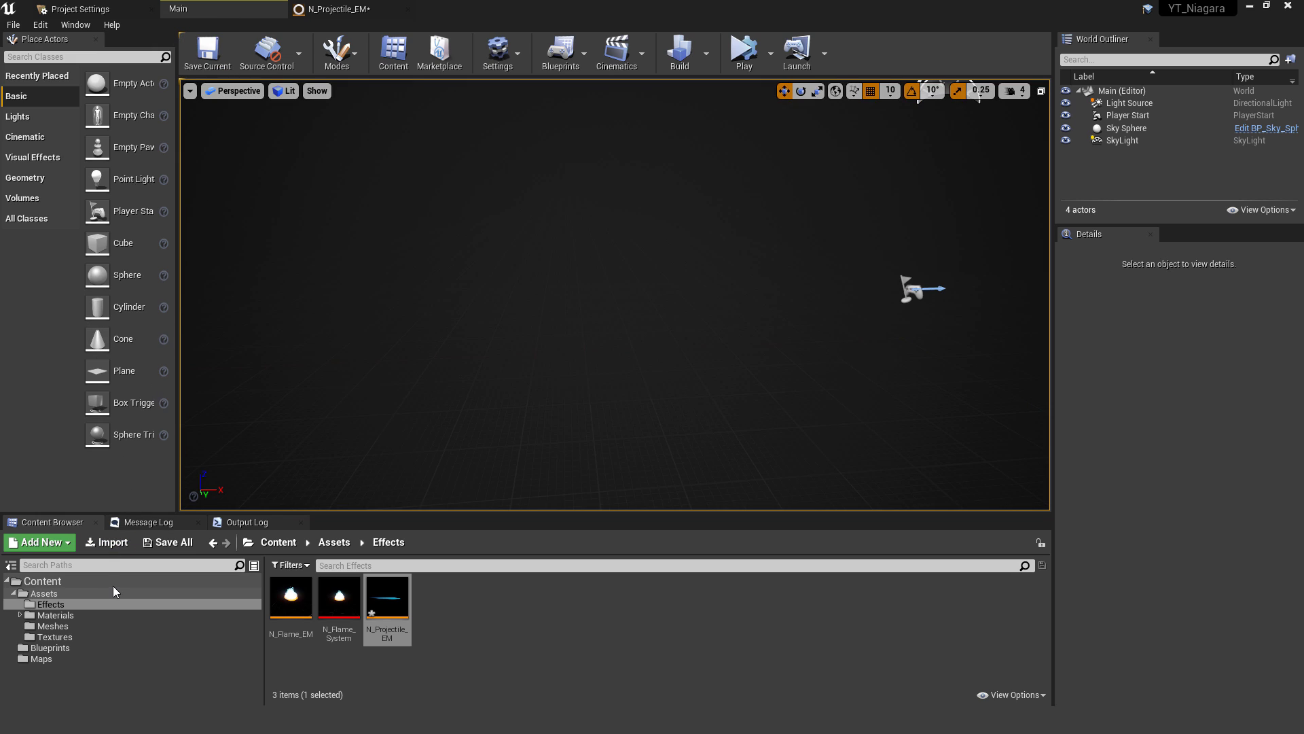
pyautogui.click(88, 615)
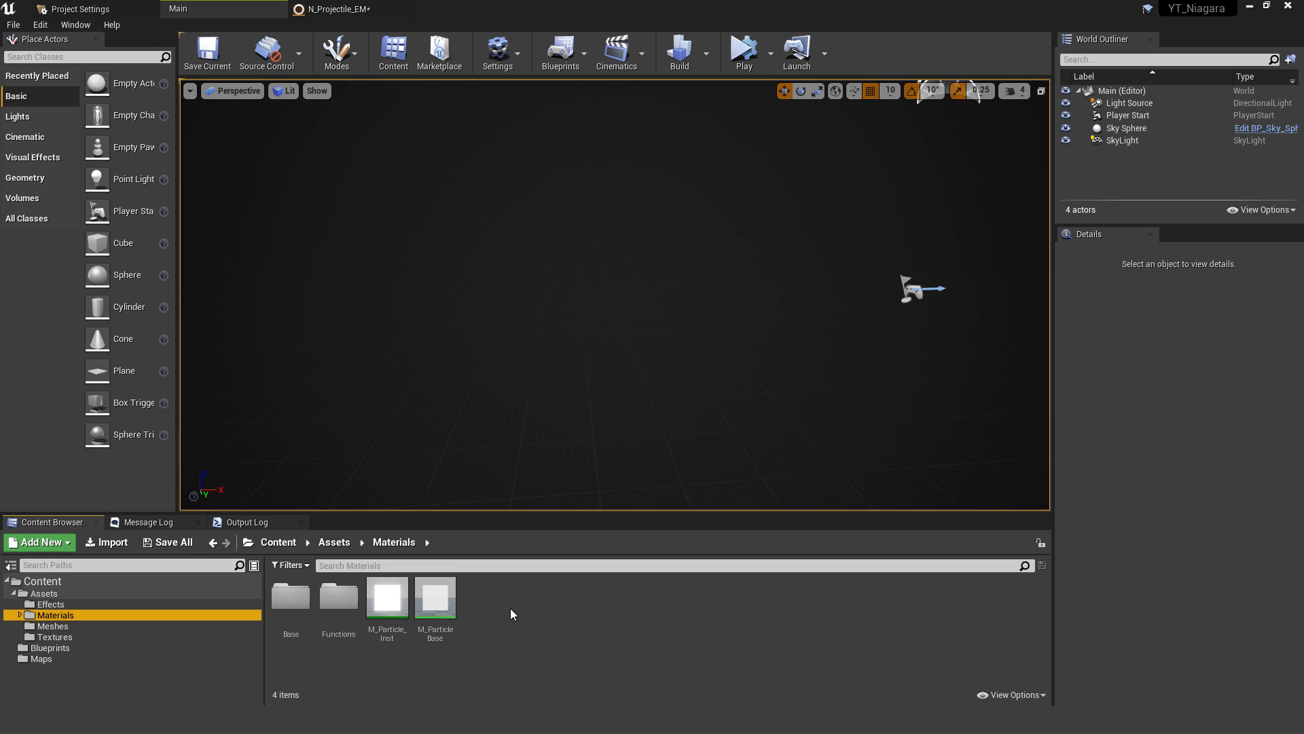
pyautogui.moveTo(452, 604)
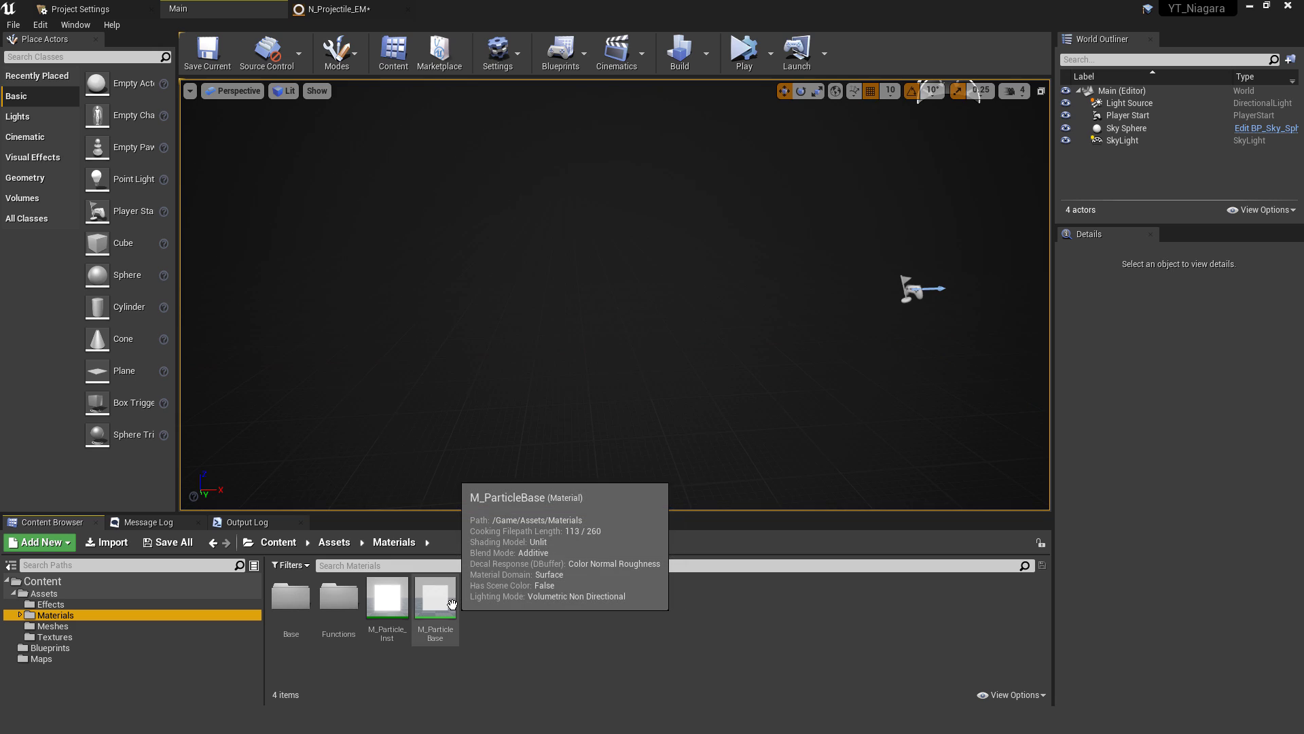
pyautogui.doubleClick(452, 603)
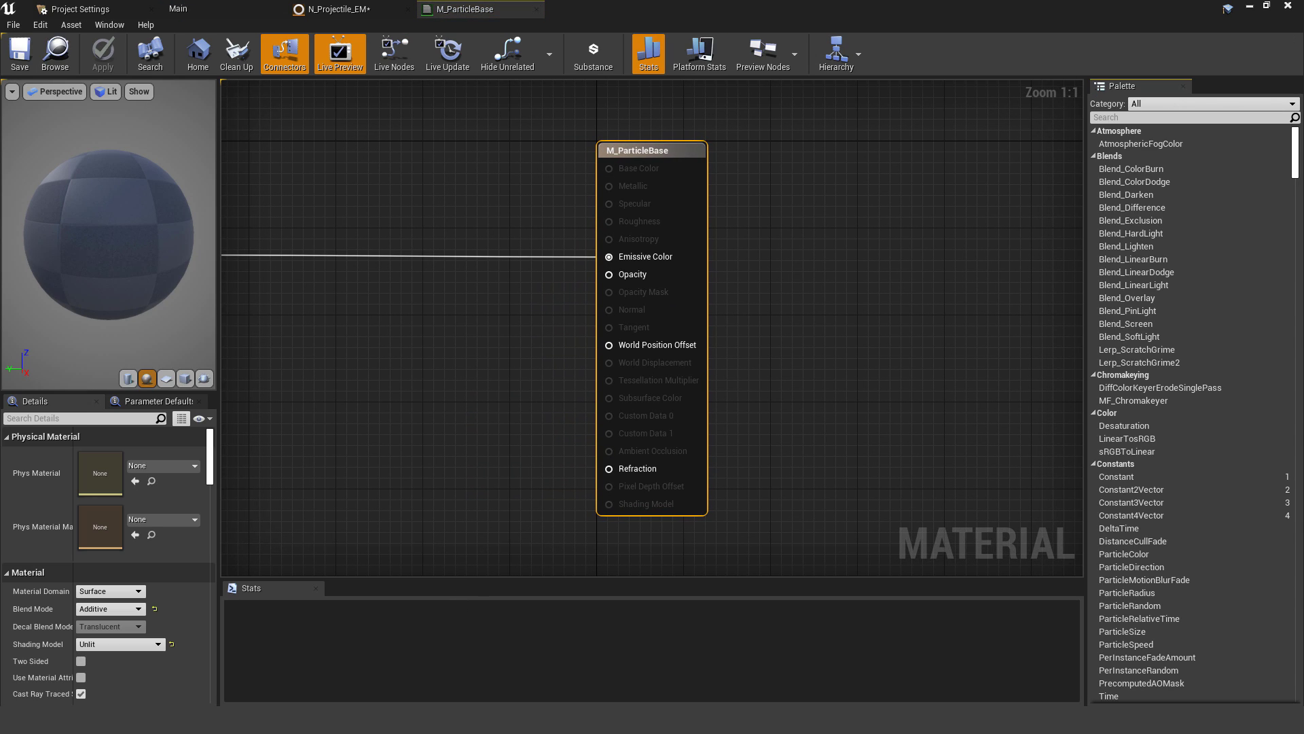
pyautogui.moveTo(485, 481); pyautogui.dragTo(736, 471, button='right')
pyautogui.click(731, 484)
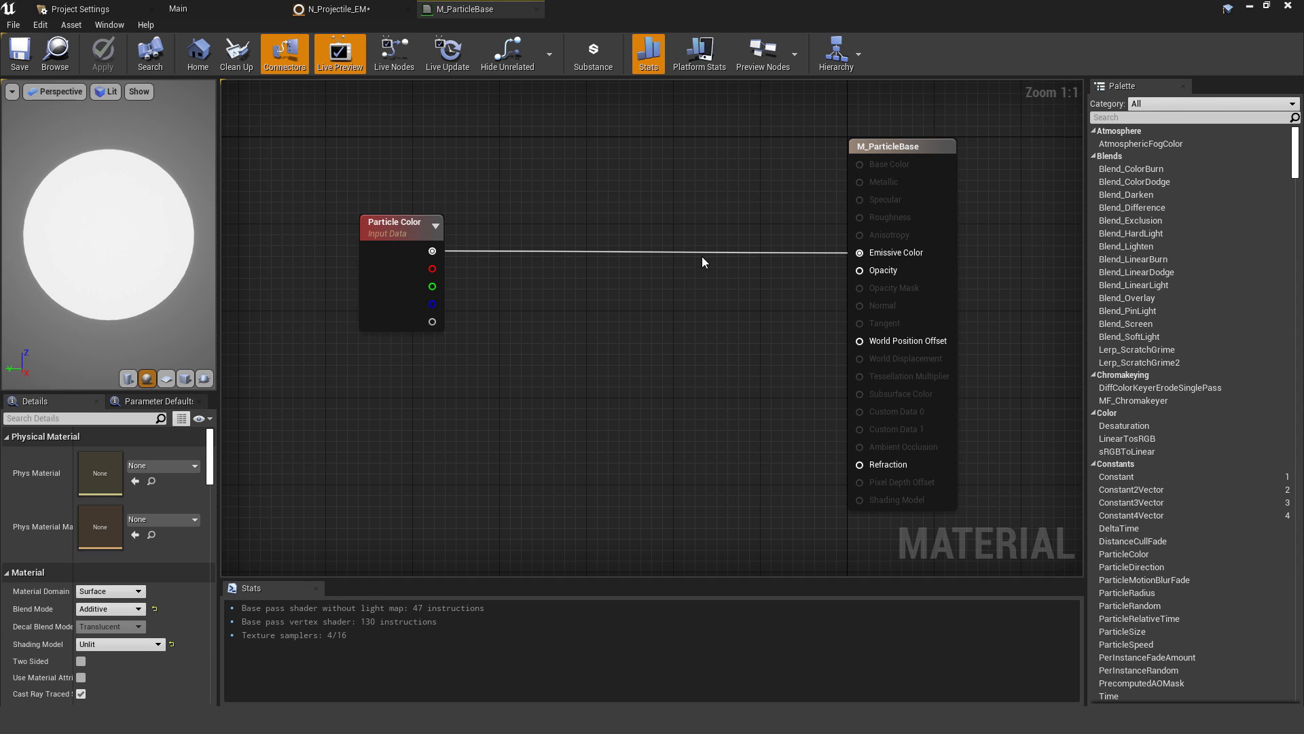
pyautogui.moveTo(370, 193); pyautogui.dragTo(488, 390)
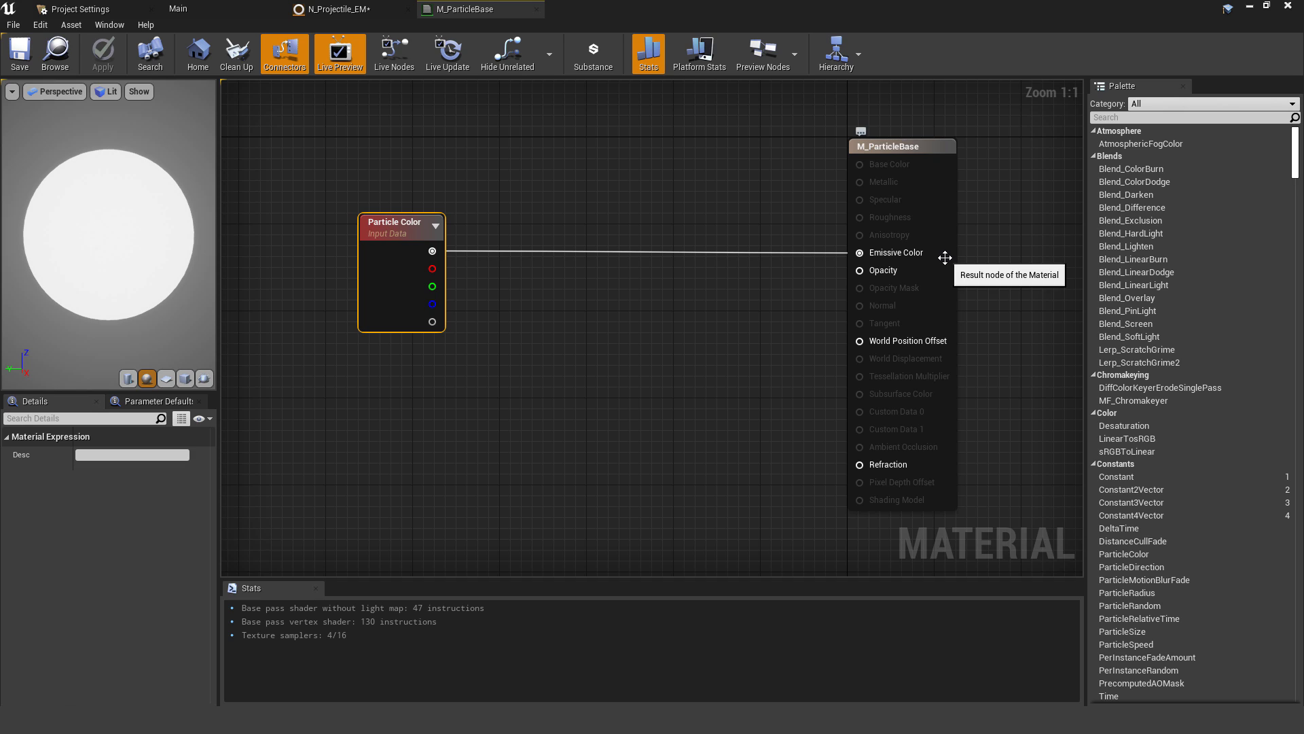
# - Insert a Multiply node between the Particle Color output and the Emissive Color input, in line with both nodes
pyautogui.click(613, 340)
pyautogui.moveTo(426, 252); pyautogui.dragTo(544, 264)
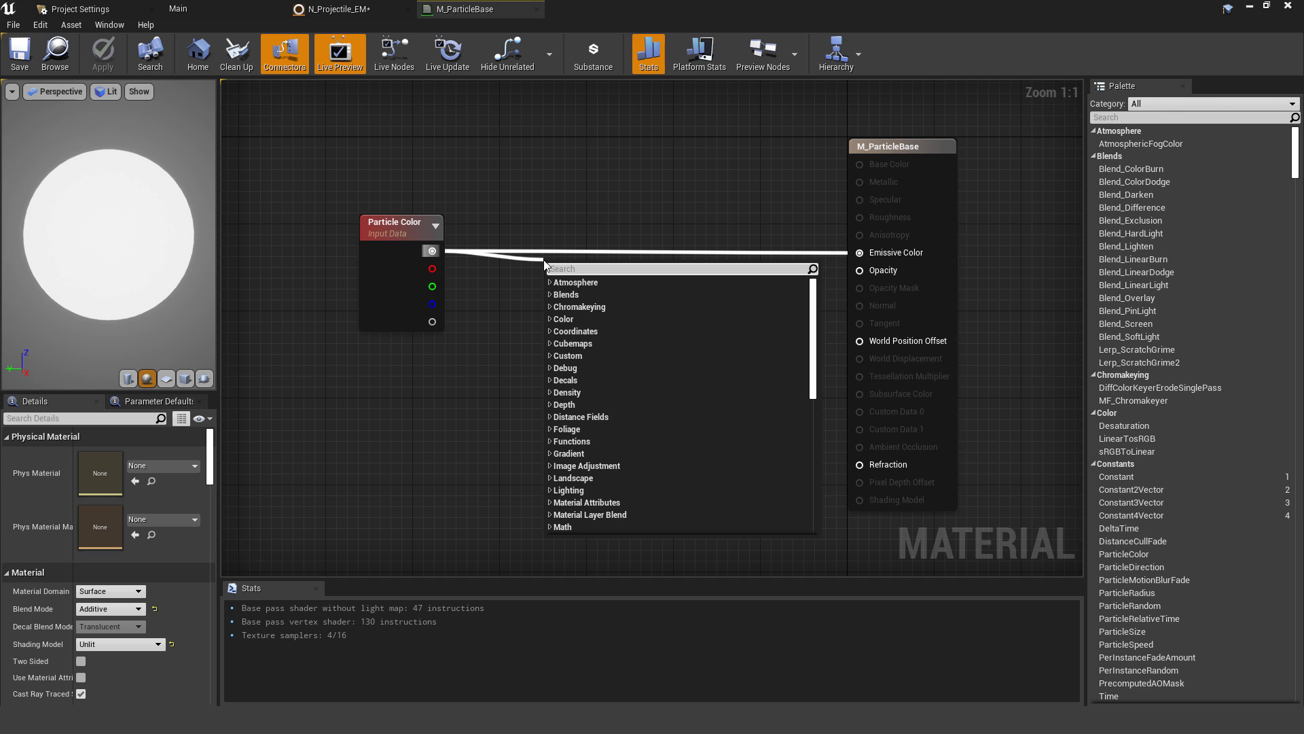
pyautogui.write('multiply')
pyautogui.press('Return')
pyautogui.moveTo(608, 287); pyautogui.dragTo(860, 254)
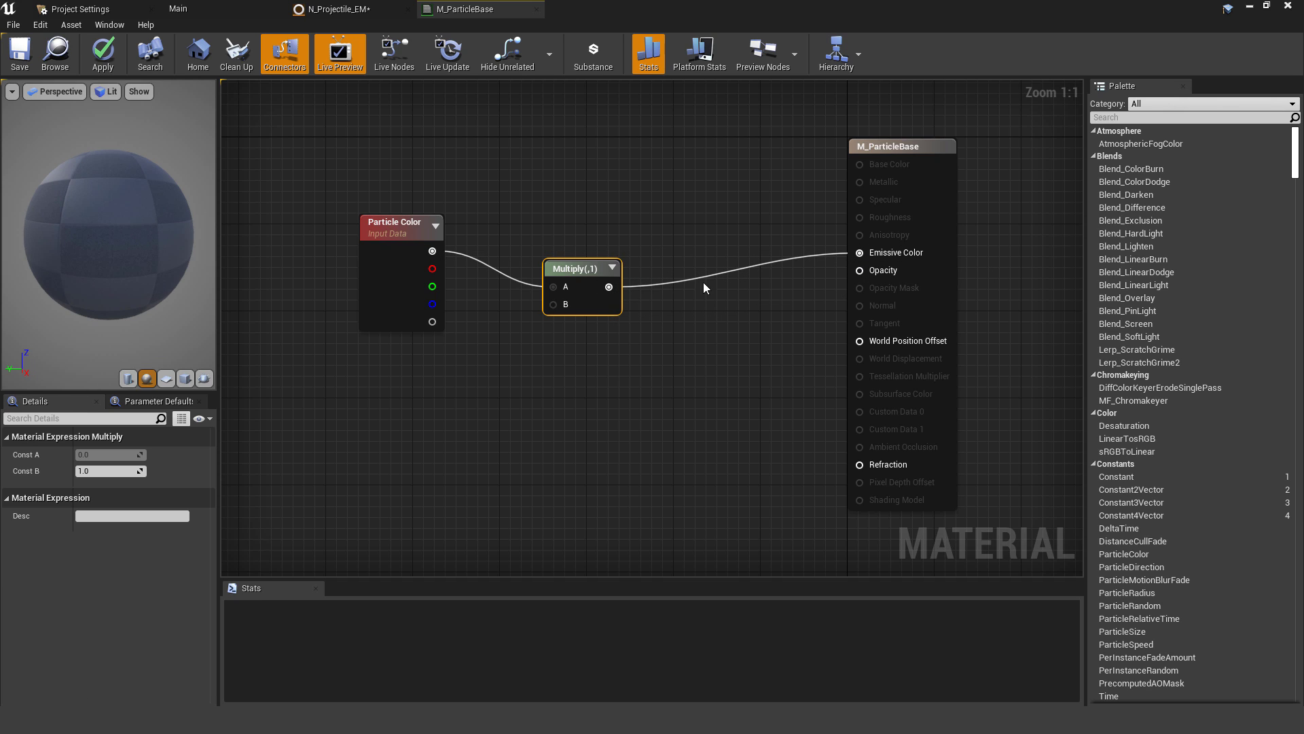
pyautogui.moveTo(589, 278); pyautogui.dragTo(642, 244)
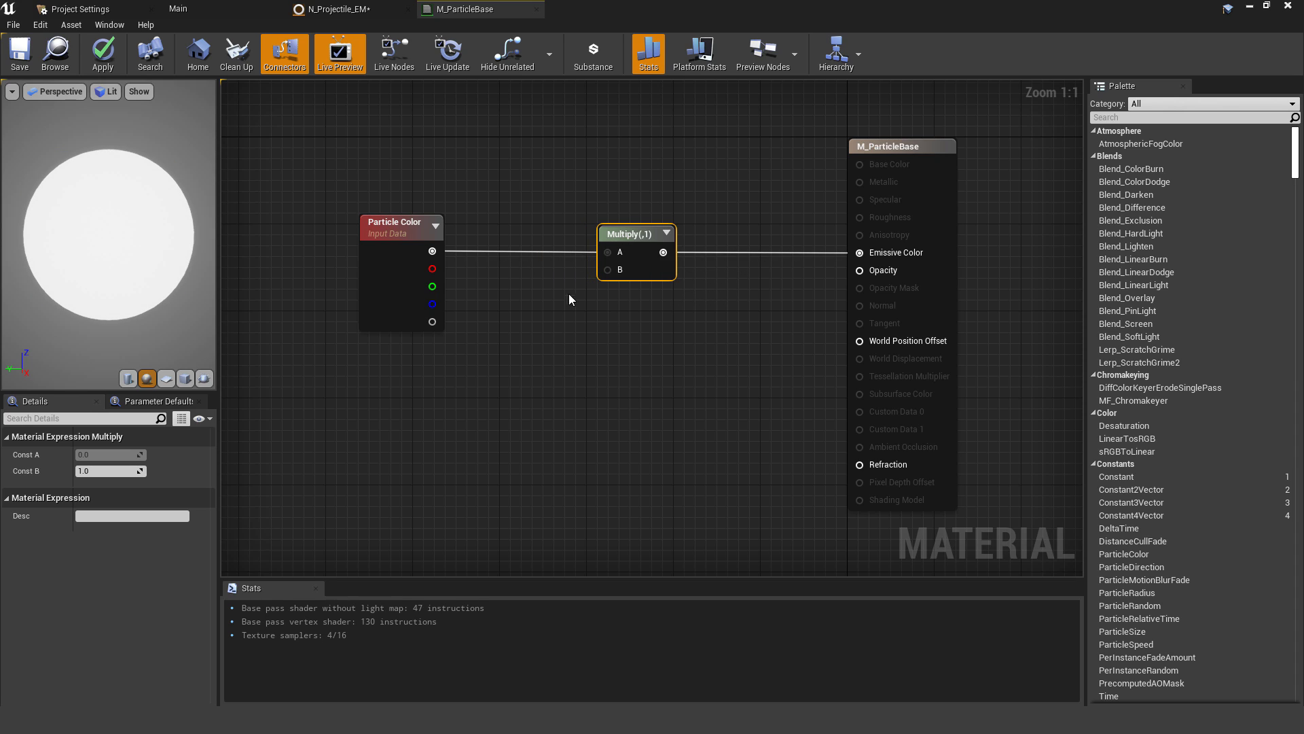
# - Add a scalar parameter EmissiveStrength with default value 1, connect it to the Multiply node's B input, and save the material
pyautogui.click(504, 400)
pyautogui.write('EmissiveStrength')
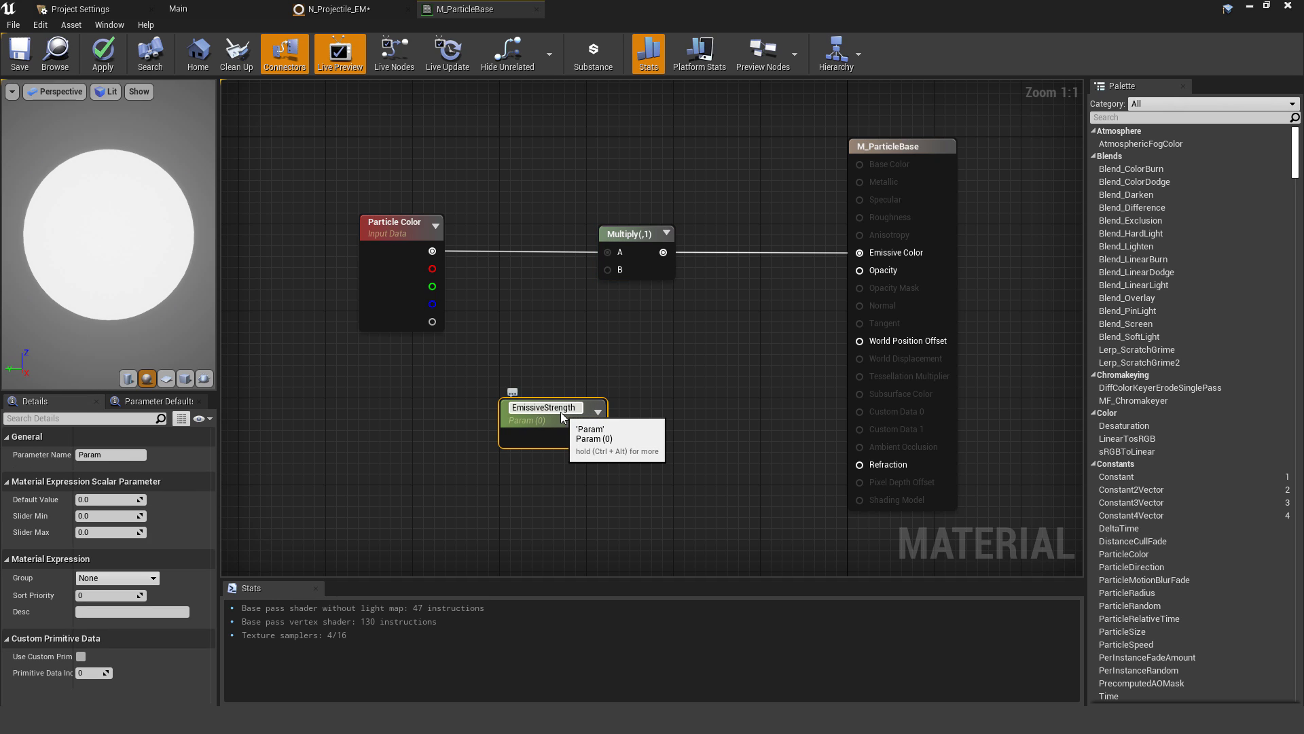
pyautogui.press('Return')
pyautogui.click(109, 499)
pyautogui.write('1')
pyautogui.moveTo(590, 435); pyautogui.dragTo(615, 282)
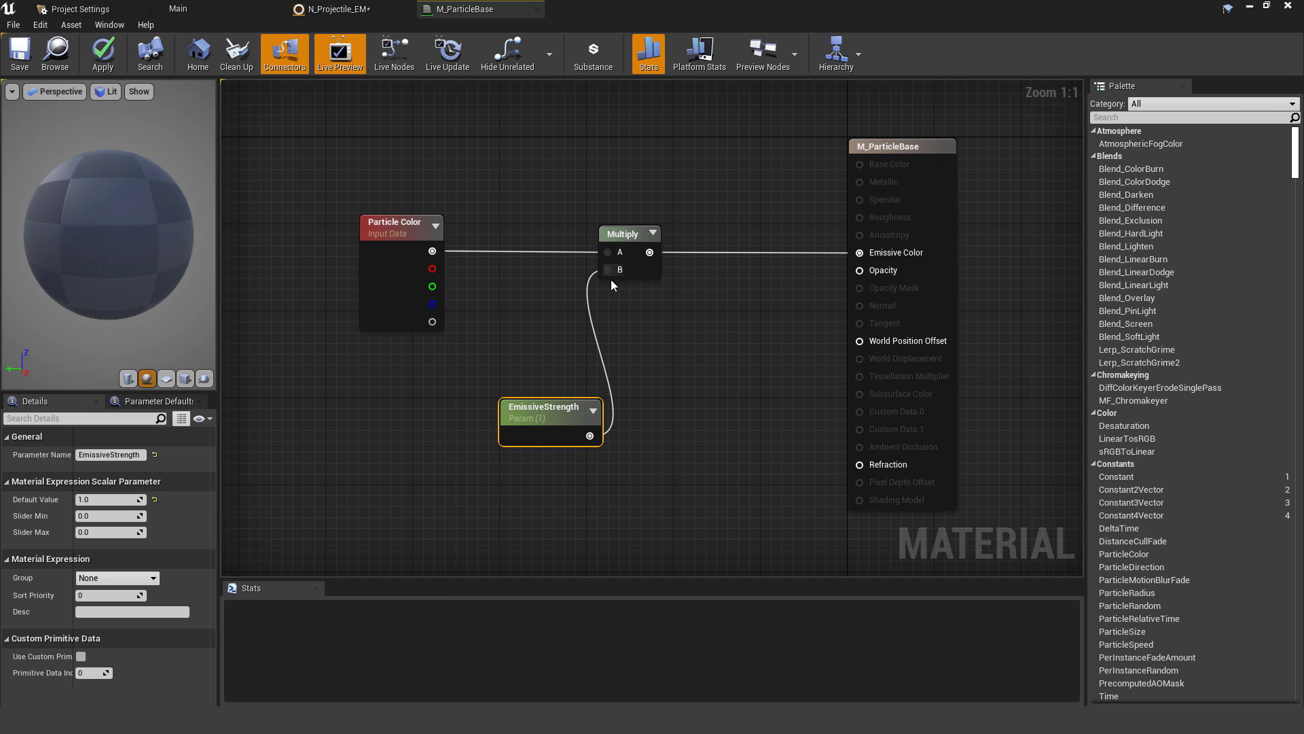
pyautogui.moveTo(547, 416); pyautogui.dragTo(624, 329)
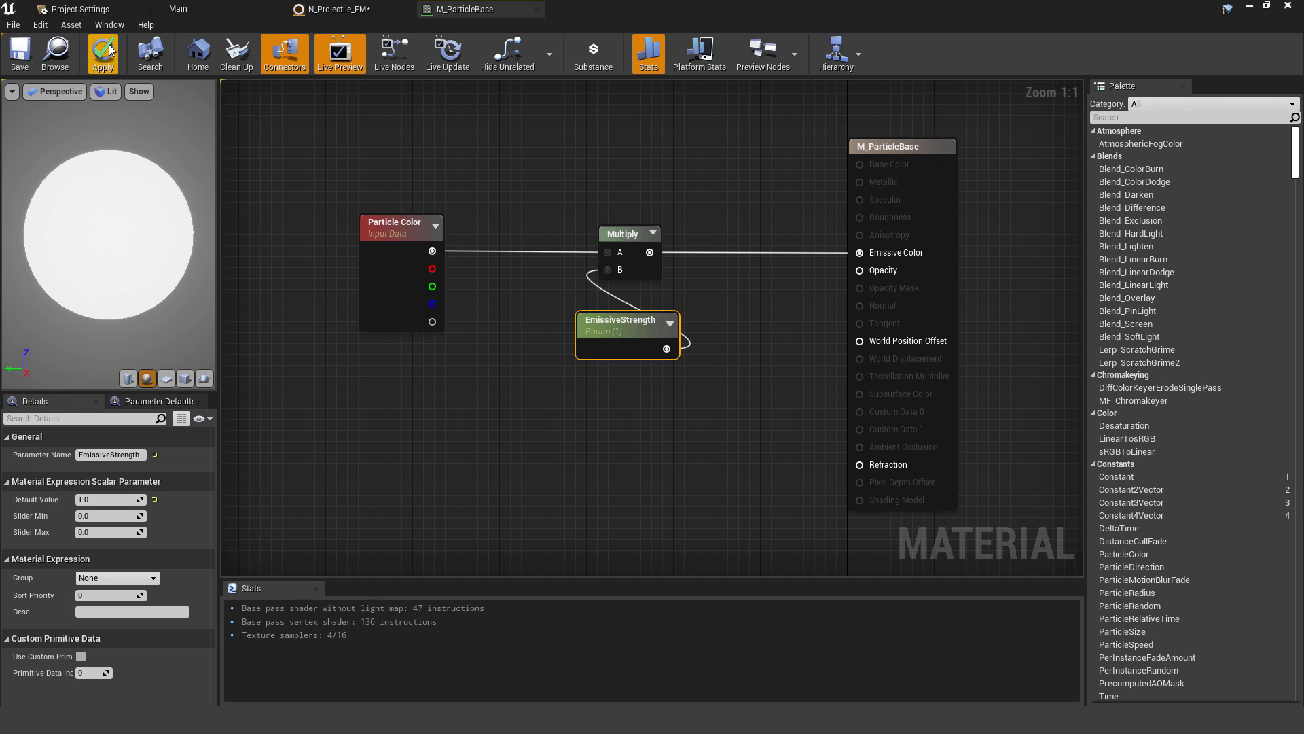
pyautogui.click(13, 55)
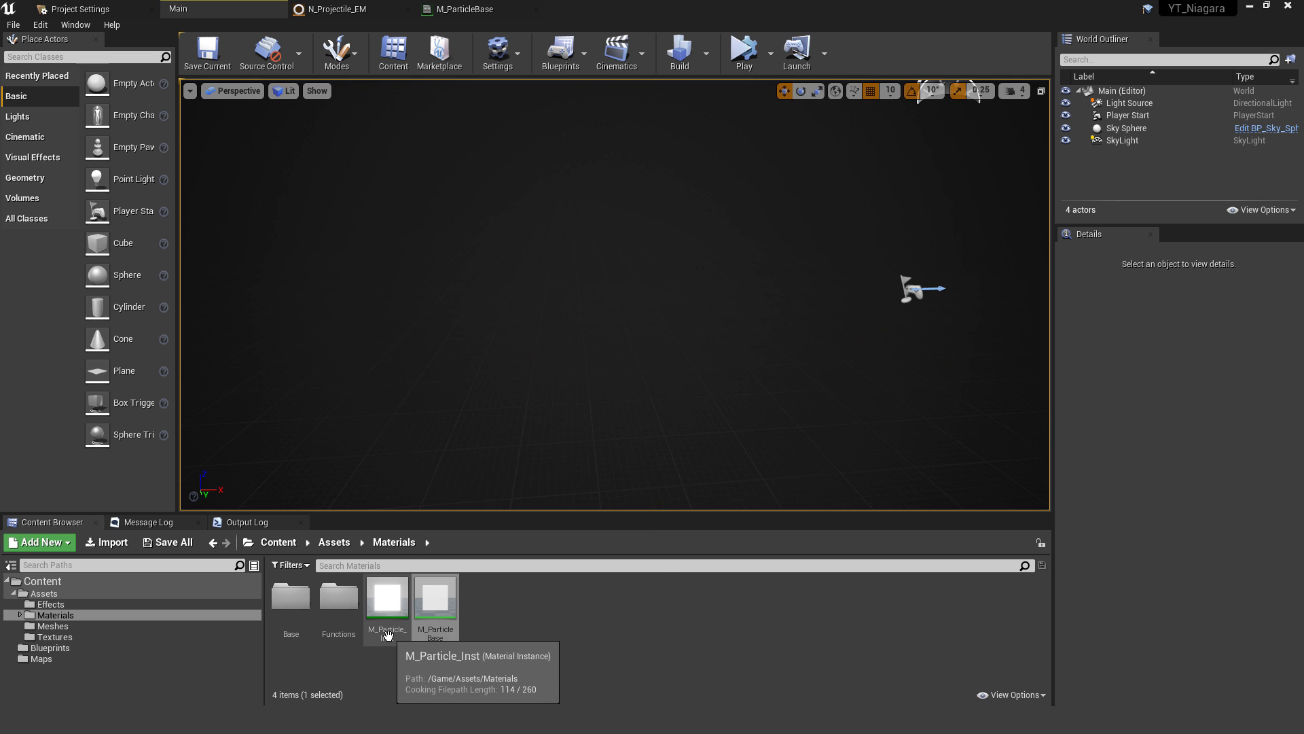
# - Create a material instance from M_ParticleBase, name it M_ParticleProjectile_Inst, and open it
pyautogui.rightClick(445, 605)
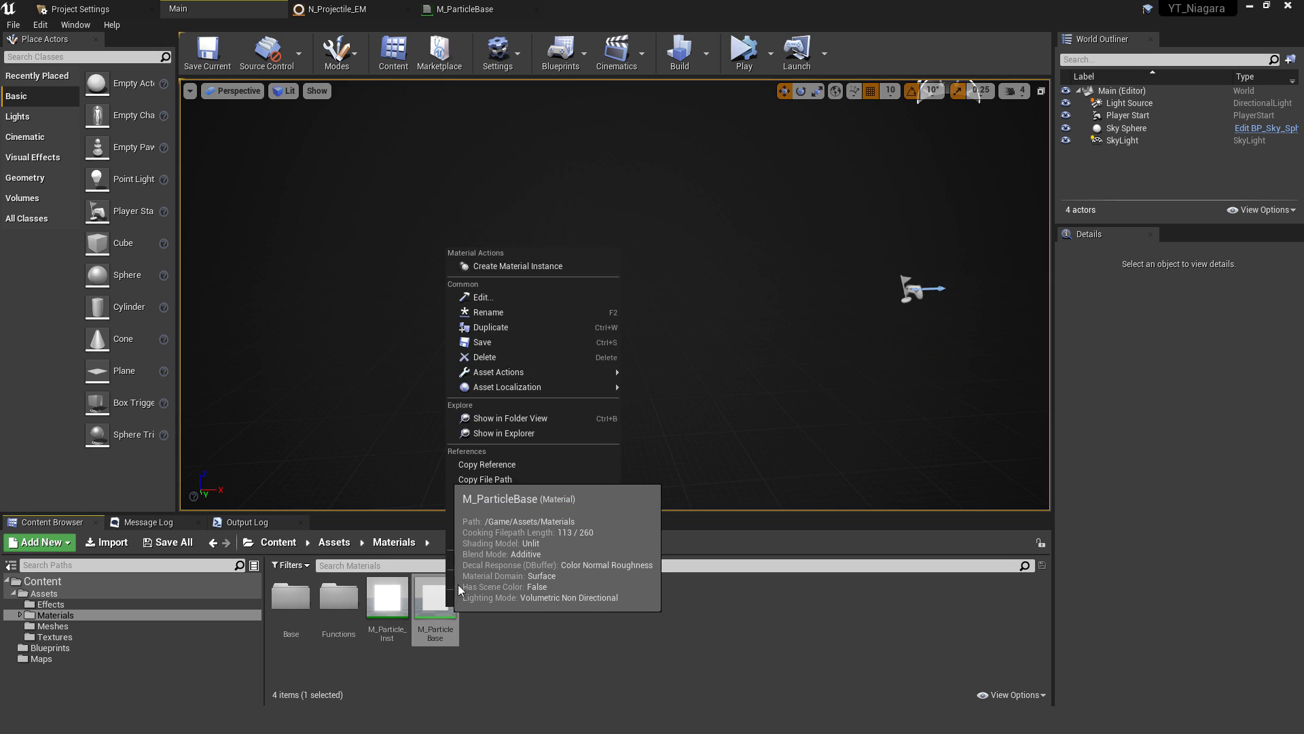
pyautogui.click(531, 271)
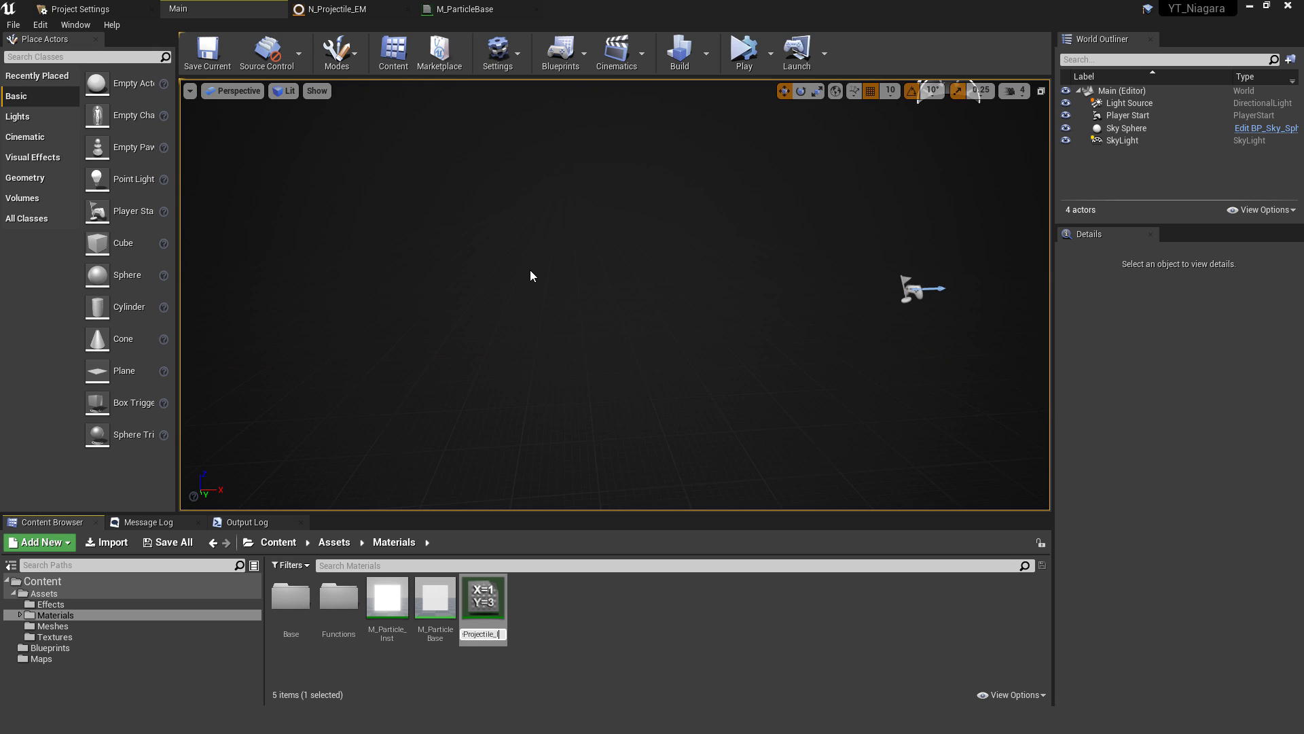
pyautogui.write('Inst')
pyautogui.press('Return')
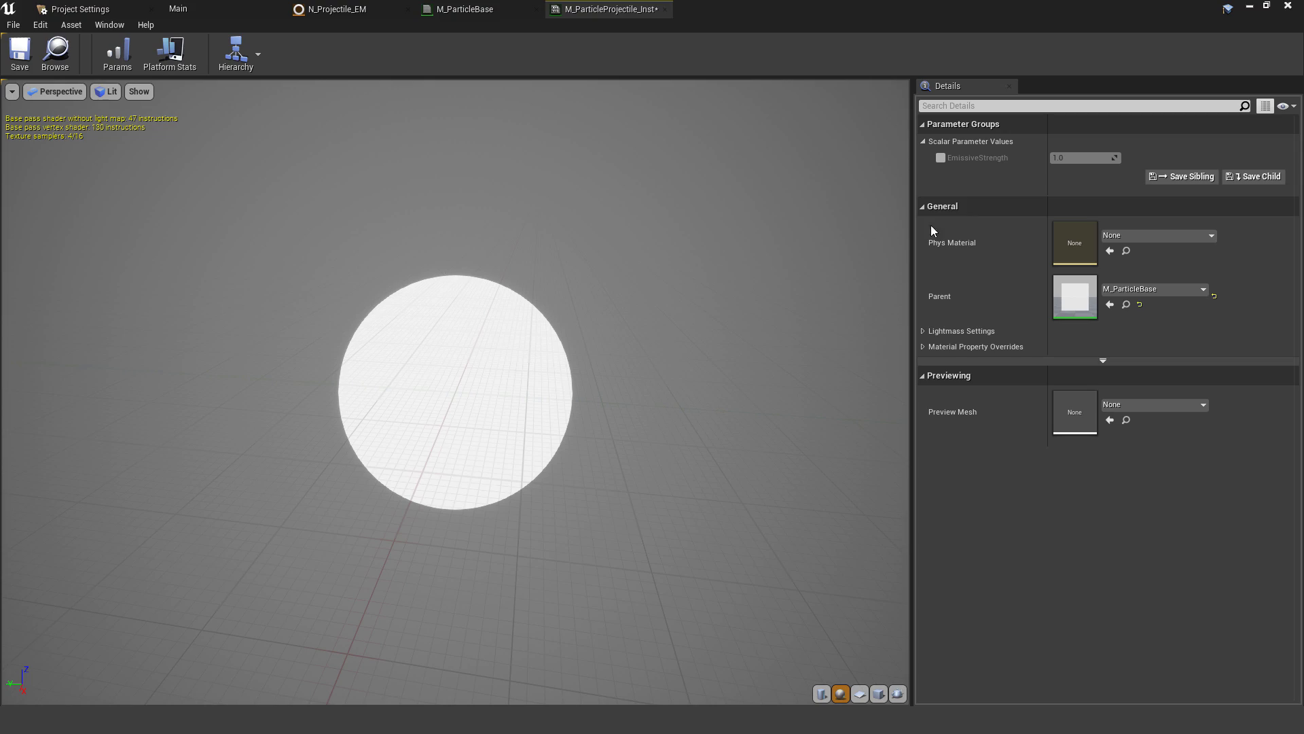
# - Override EmissiveStrength with a value of 30 in the material instance and save it
pyautogui.click(941, 158)
pyautogui.click(1093, 157)
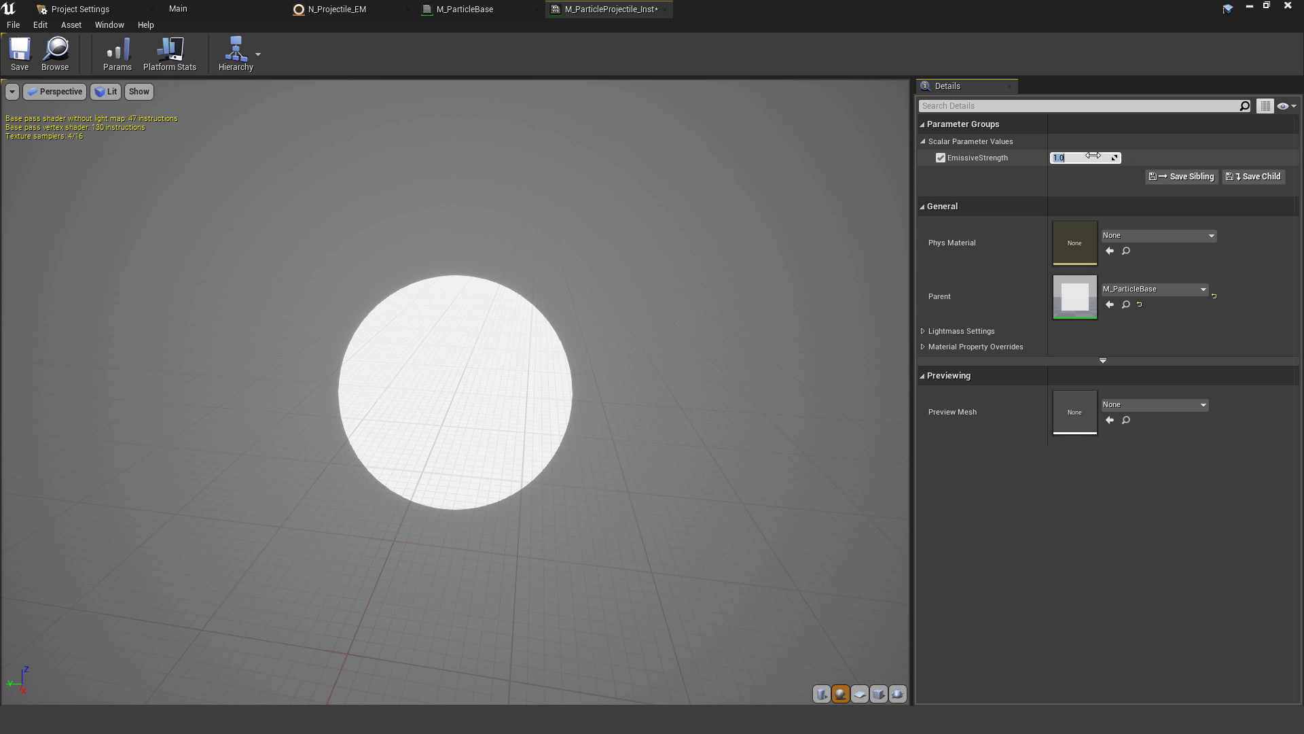
pyautogui.write('30')
pyautogui.press('Return')
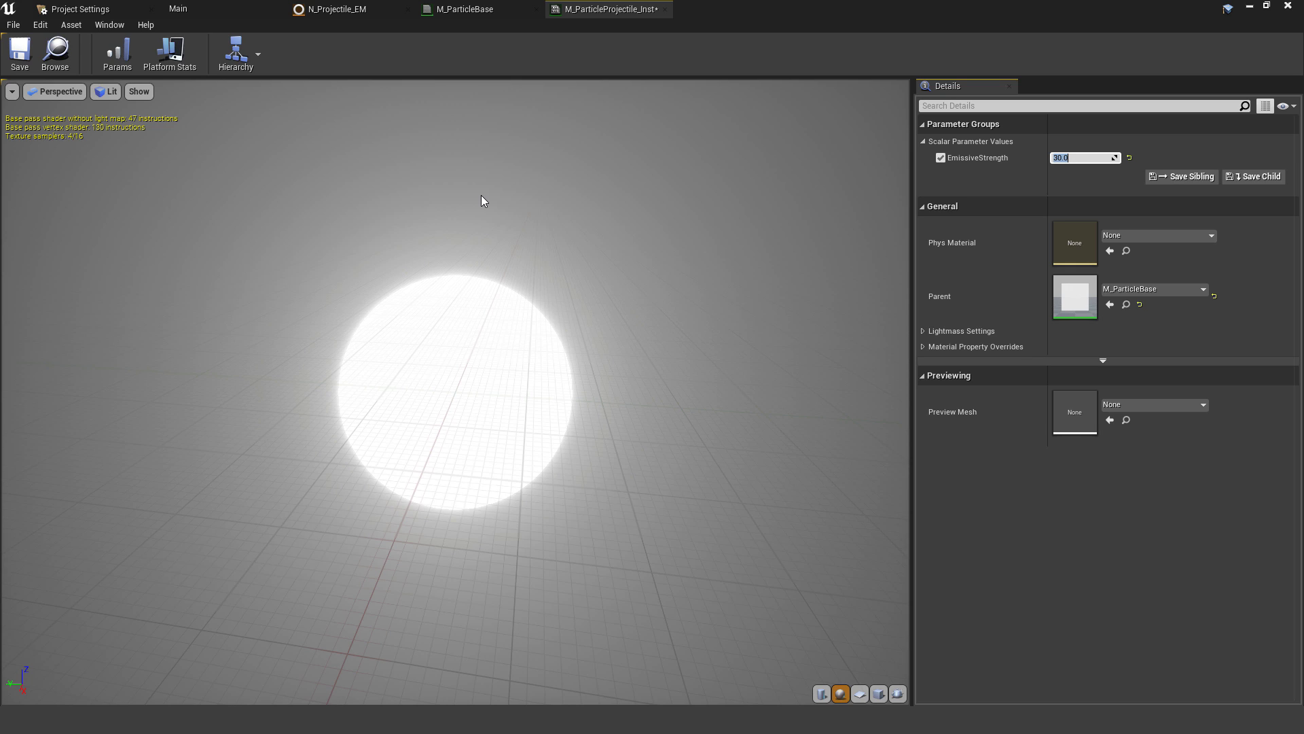
pyautogui.click(19, 54)
# - Assign M_ParticleProjectile_Inst as the Ribbon Renderer's material in the N_Projectile_EM emitter and apply the change
pyautogui.click(332, 9)
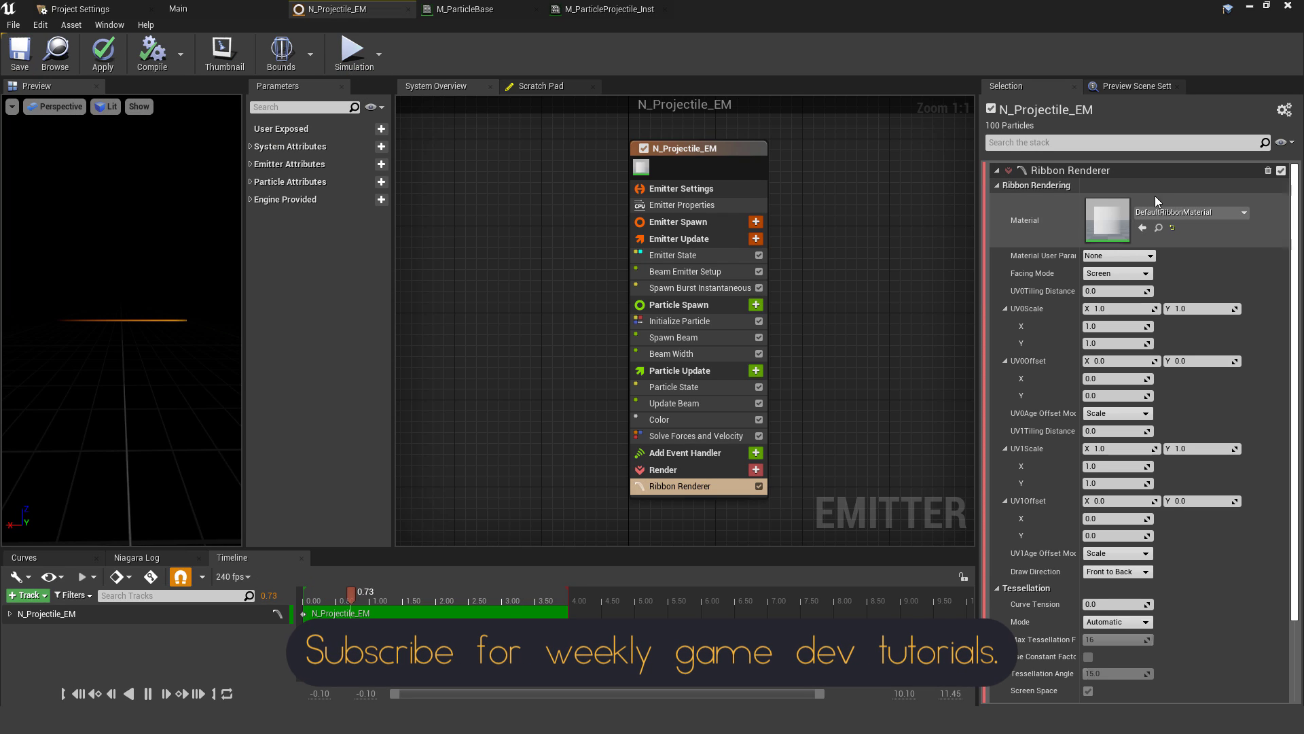
pyautogui.click(1182, 212)
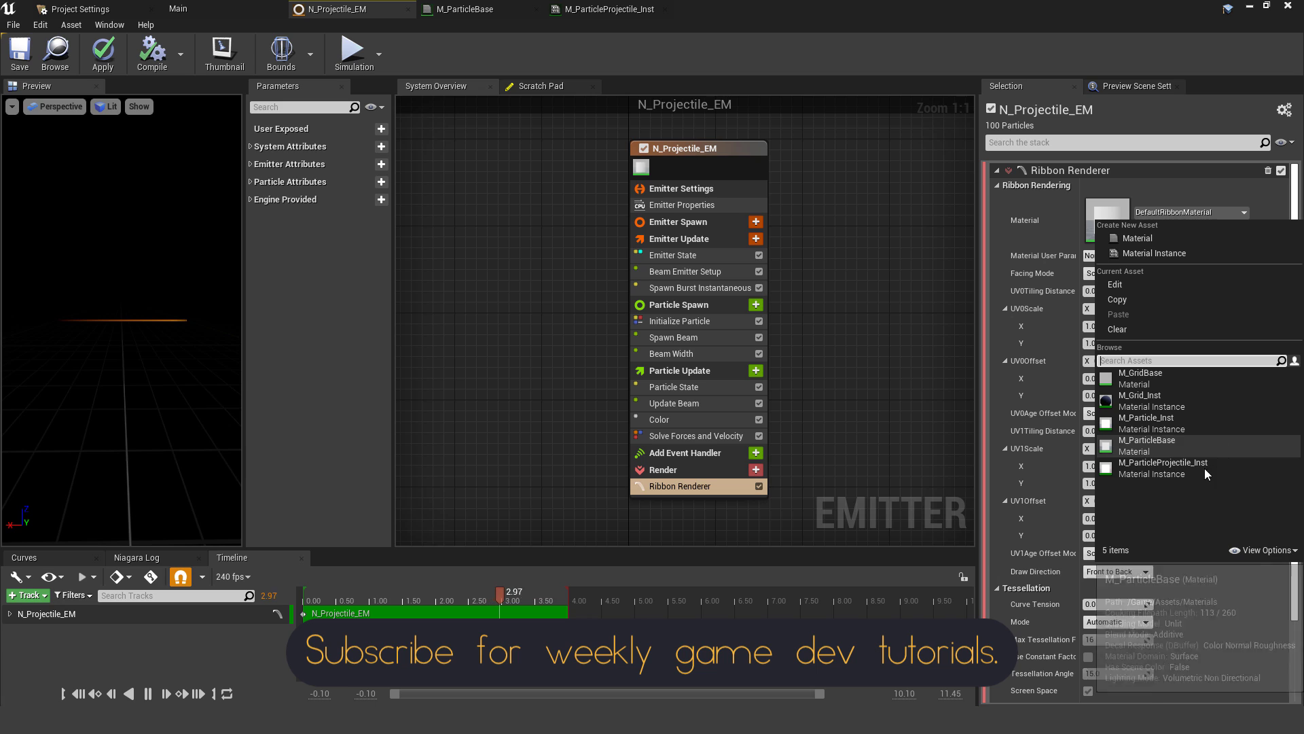
pyautogui.click(1171, 473)
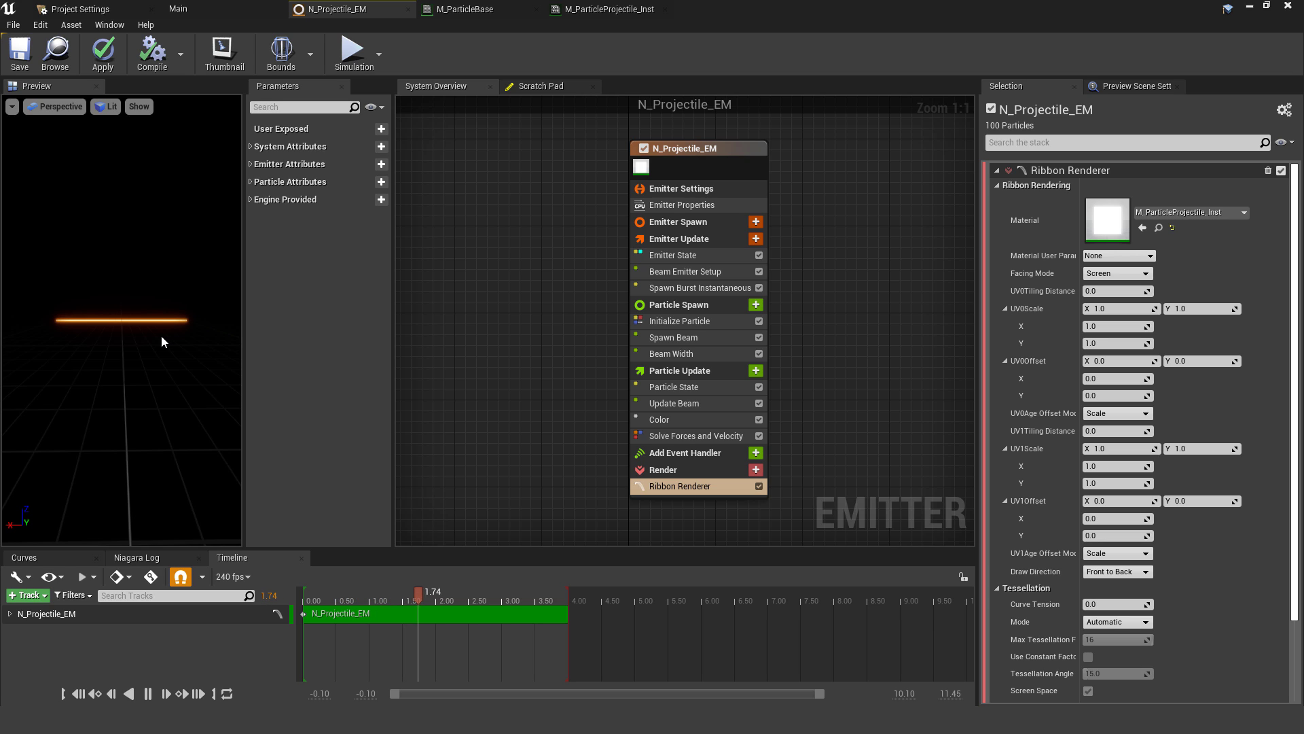
pyautogui.click(107, 58)
# - Create a Niagara system from N_Projectile_EM in the Effects folder, name it N_Projectile_System, and open it
pyautogui.click(282, 12)
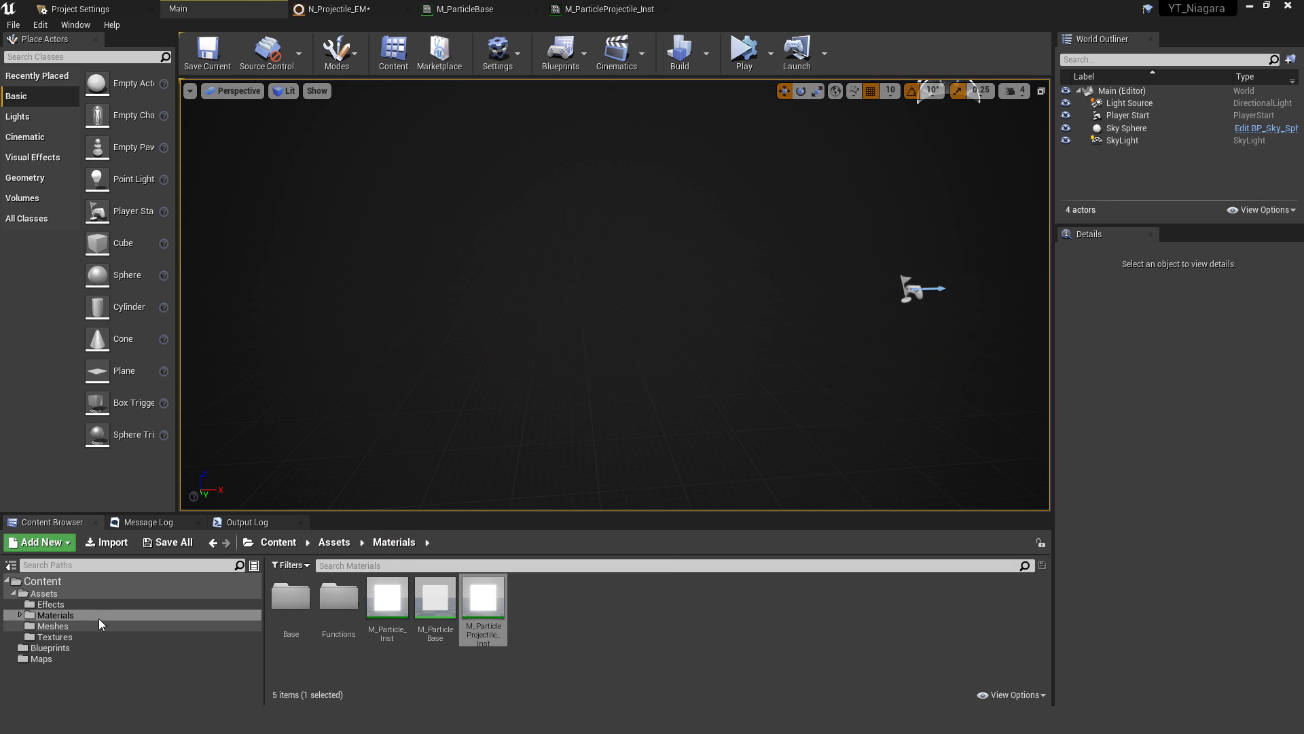
pyautogui.click(84, 604)
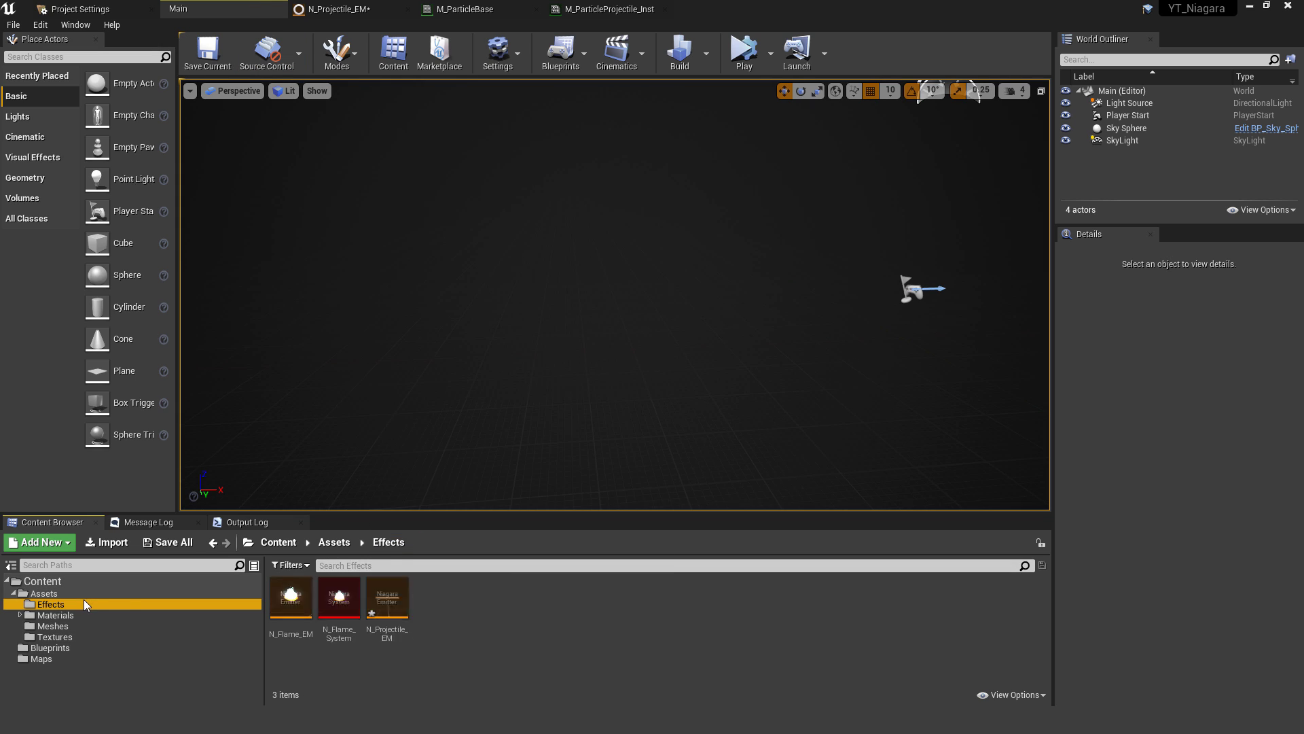
pyautogui.rightClick(388, 597)
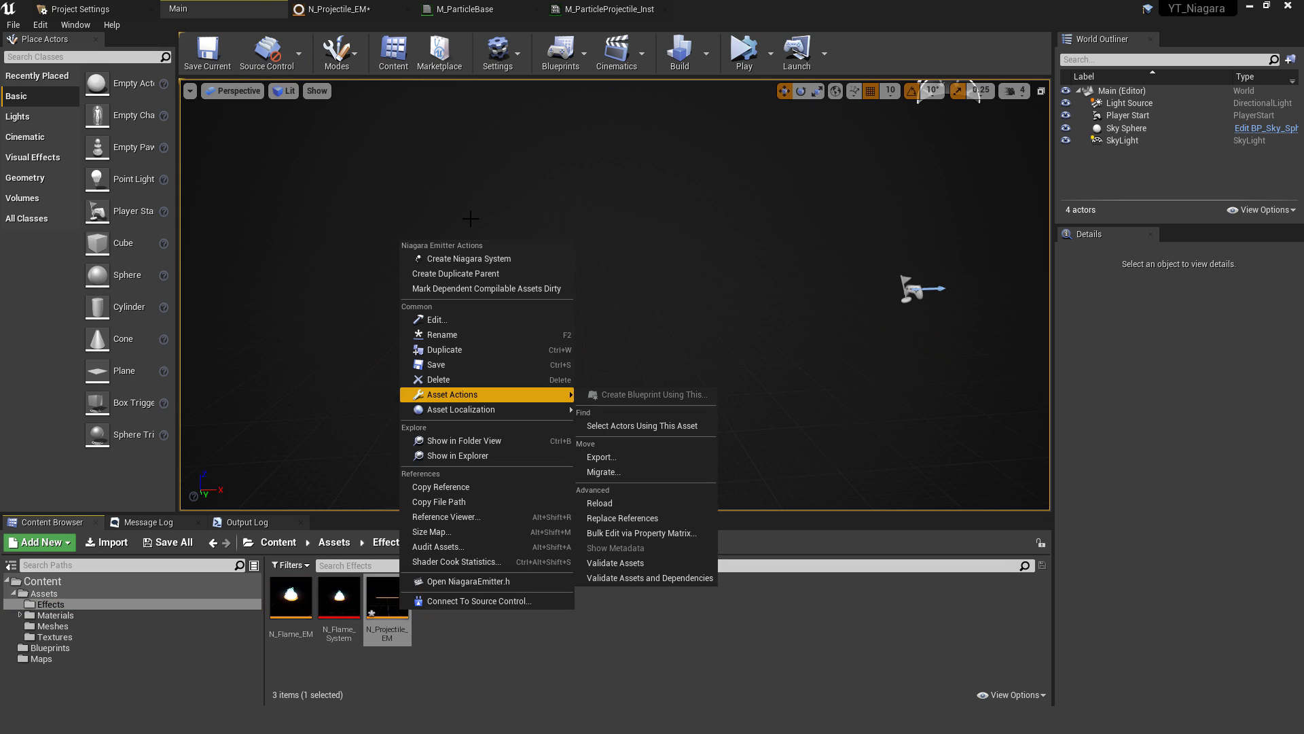
pyautogui.click(472, 258)
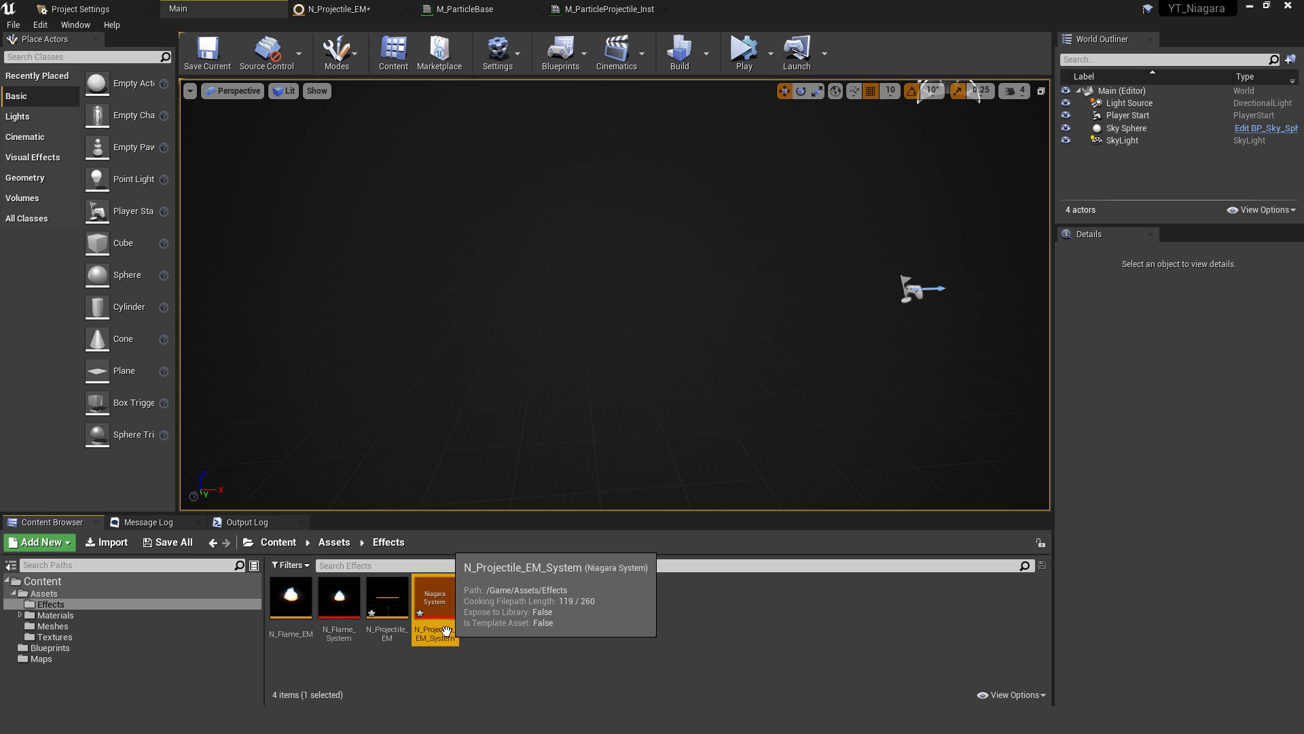
pyautogui.doubleClick(435, 598)
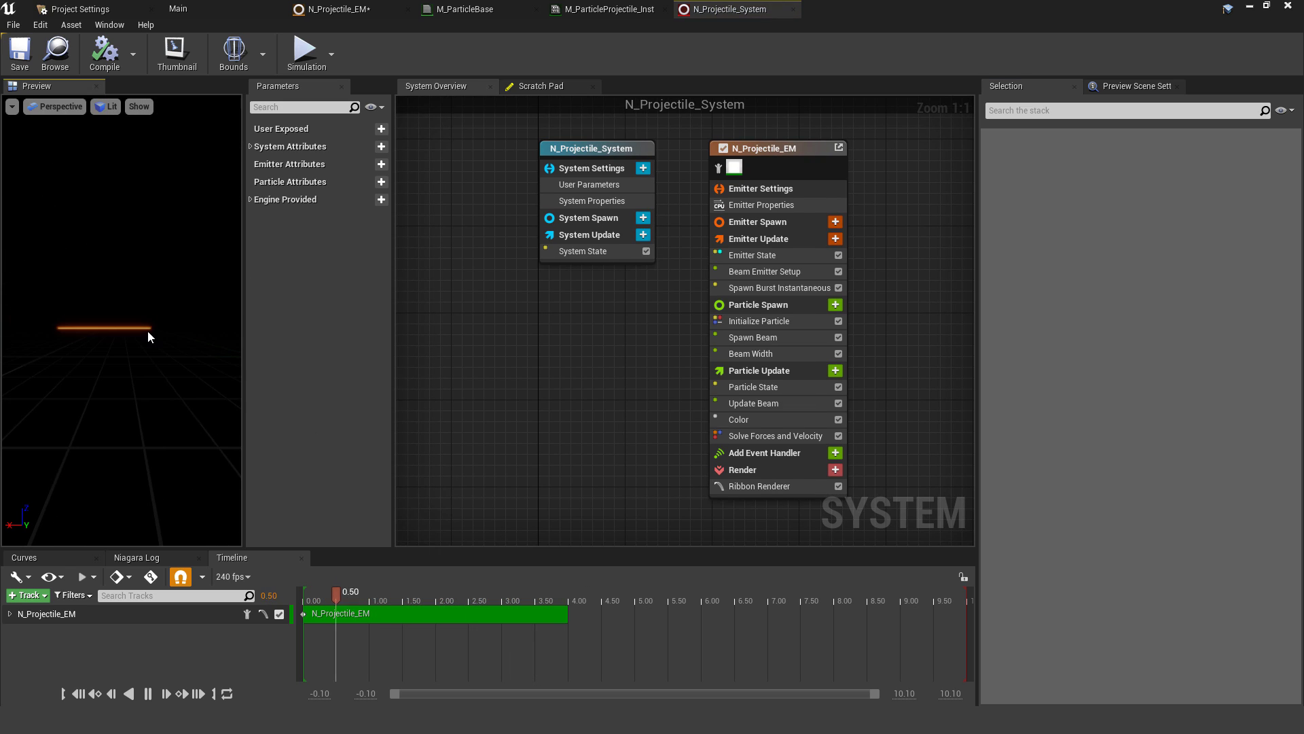
pyautogui.click(590, 189)
pyautogui.click(548, 315)
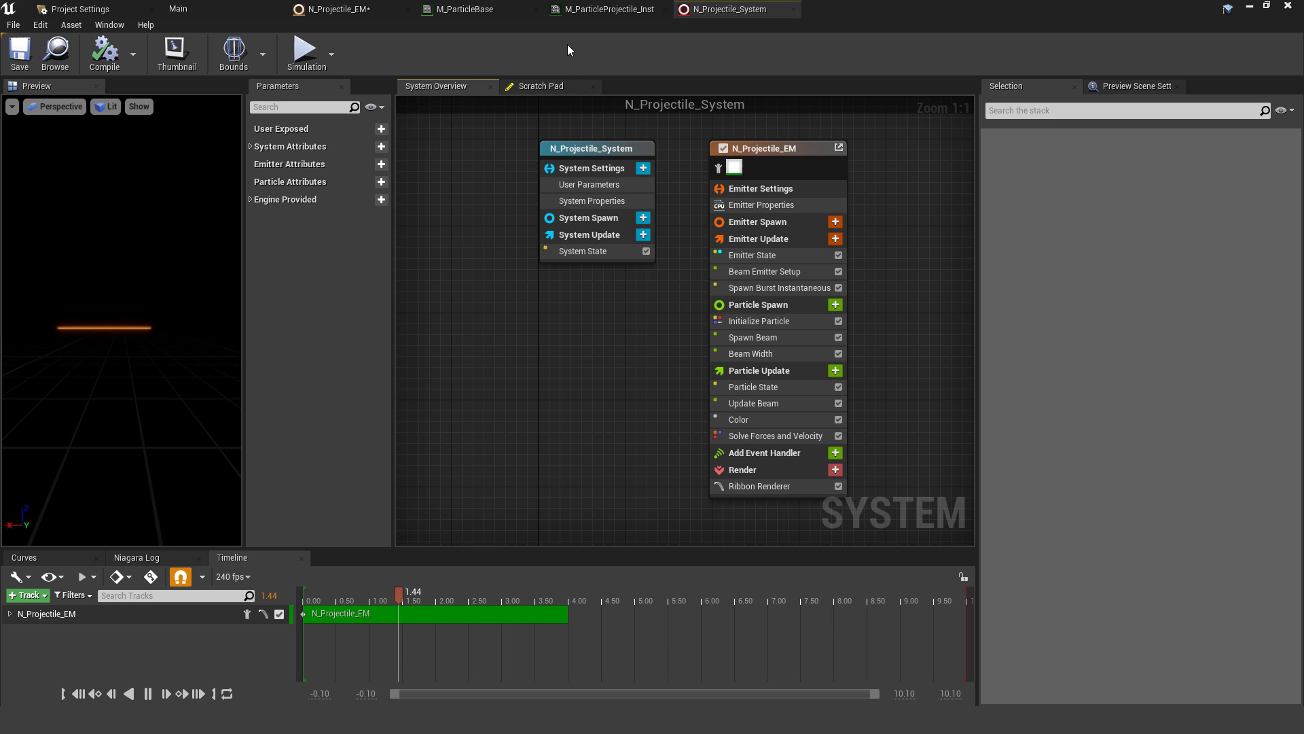
# - Place the N_Projectile_EM editor beside the system's editor and add a user-exposed Vector parameter named BeamEnd to the emitter
pyautogui.moveTo(333, 9); pyautogui.dragTo(622, 5)
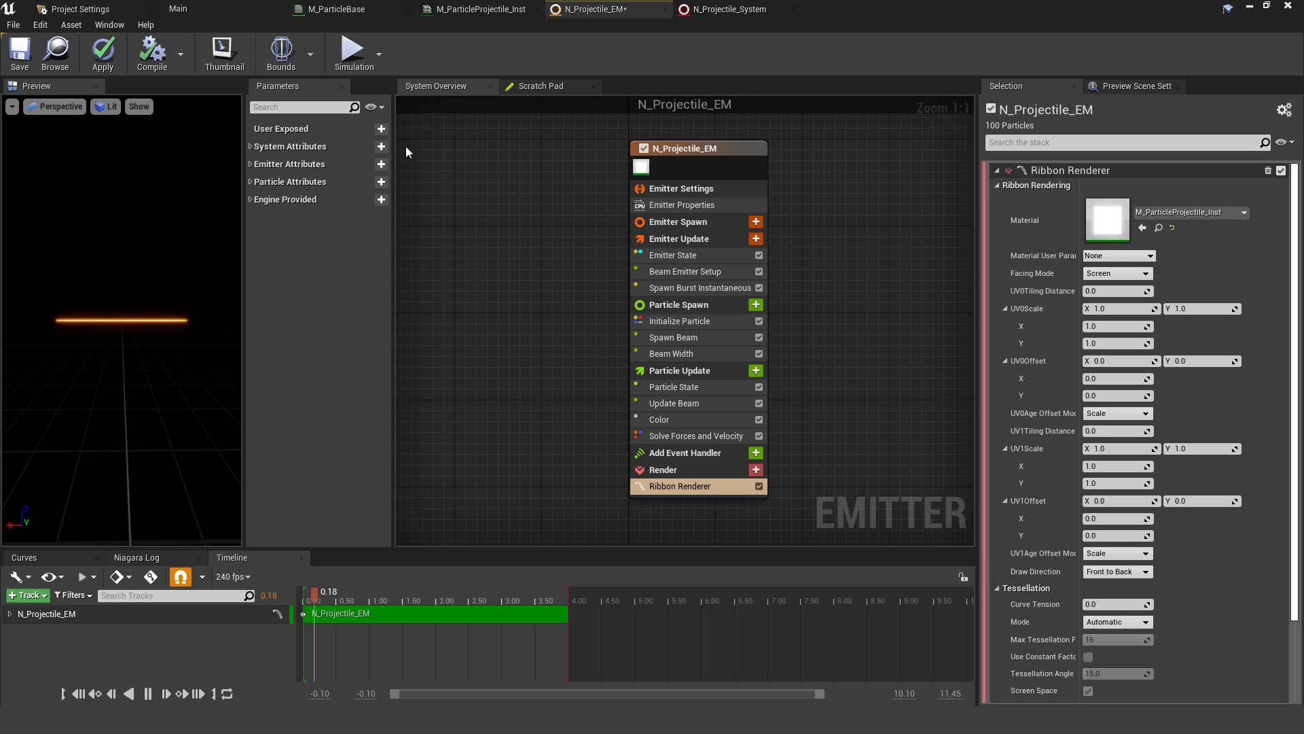
pyautogui.click(381, 130)
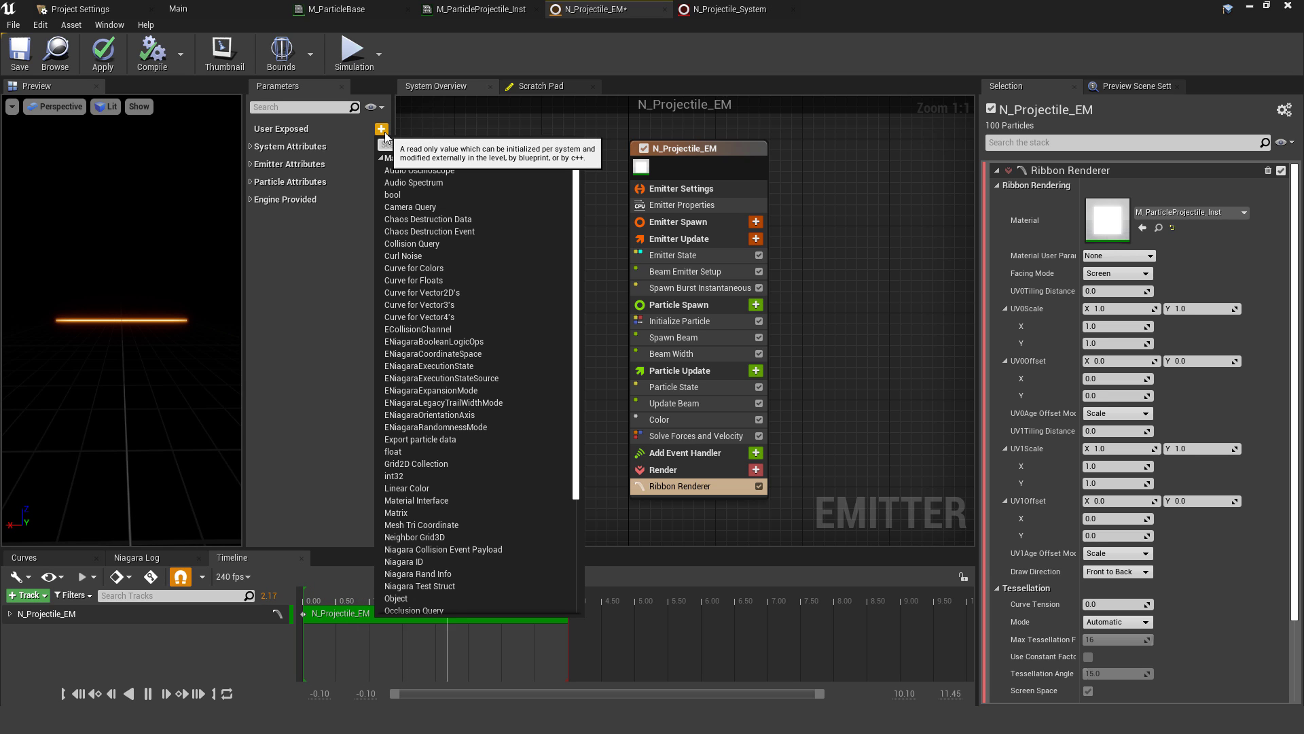
pyautogui.write('vector')
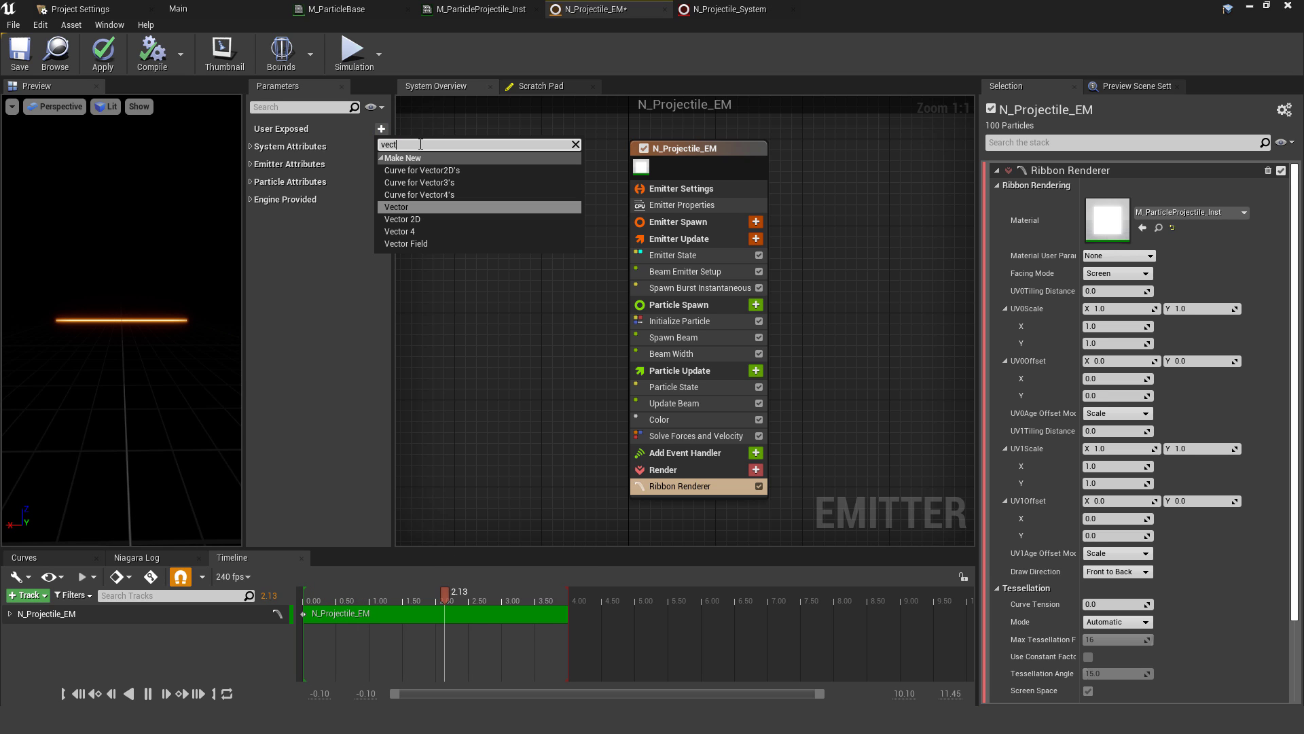
pyautogui.click(409, 207)
pyautogui.write('BeamEnd')
pyautogui.press('Return')
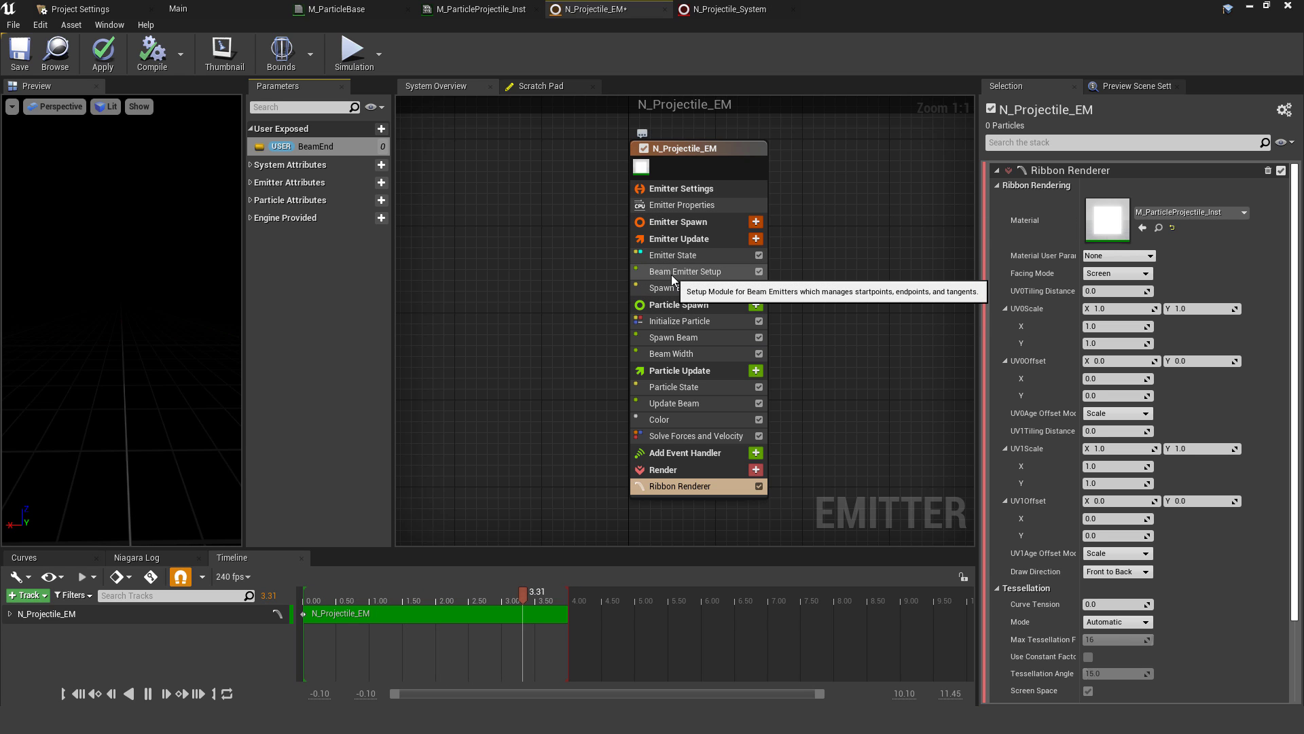
# - Link the Beam End input of Beam Emitter Setup to the user parameter BeamEnd, then apply, compile and save the emitter
pyautogui.click(690, 273)
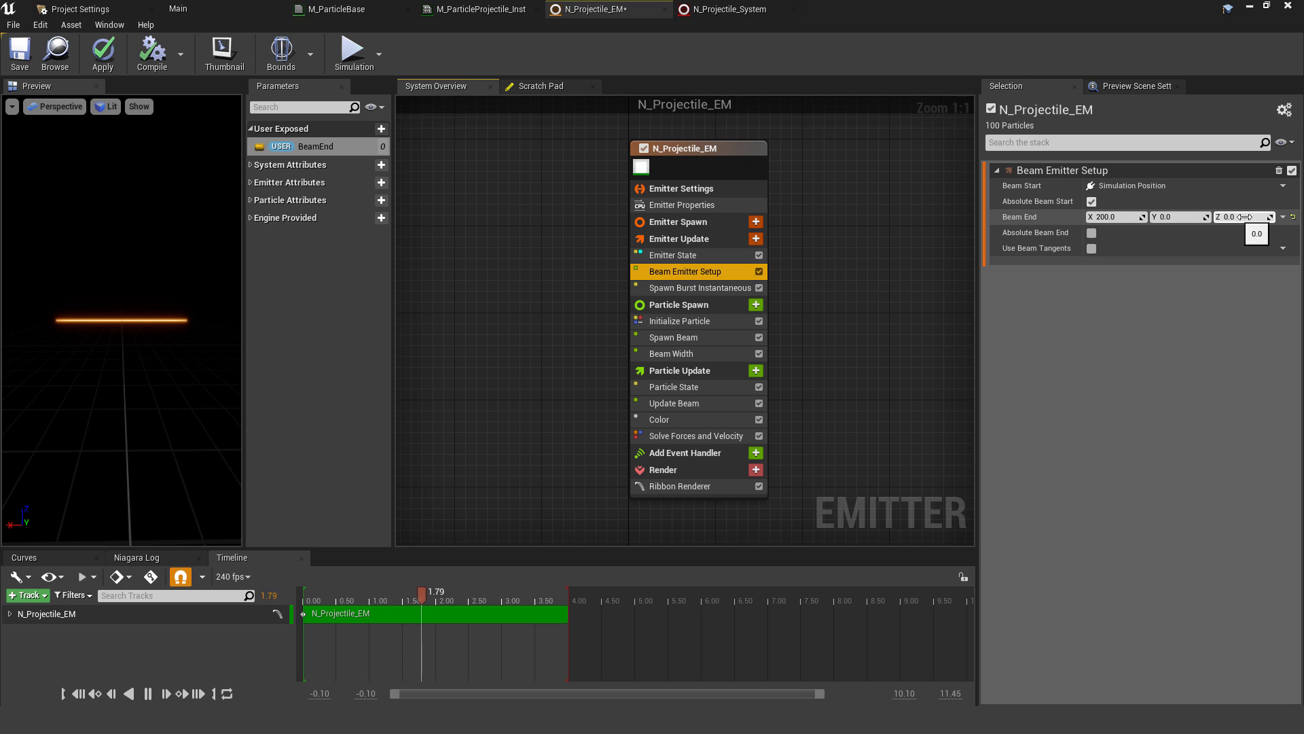
pyautogui.click(1283, 217)
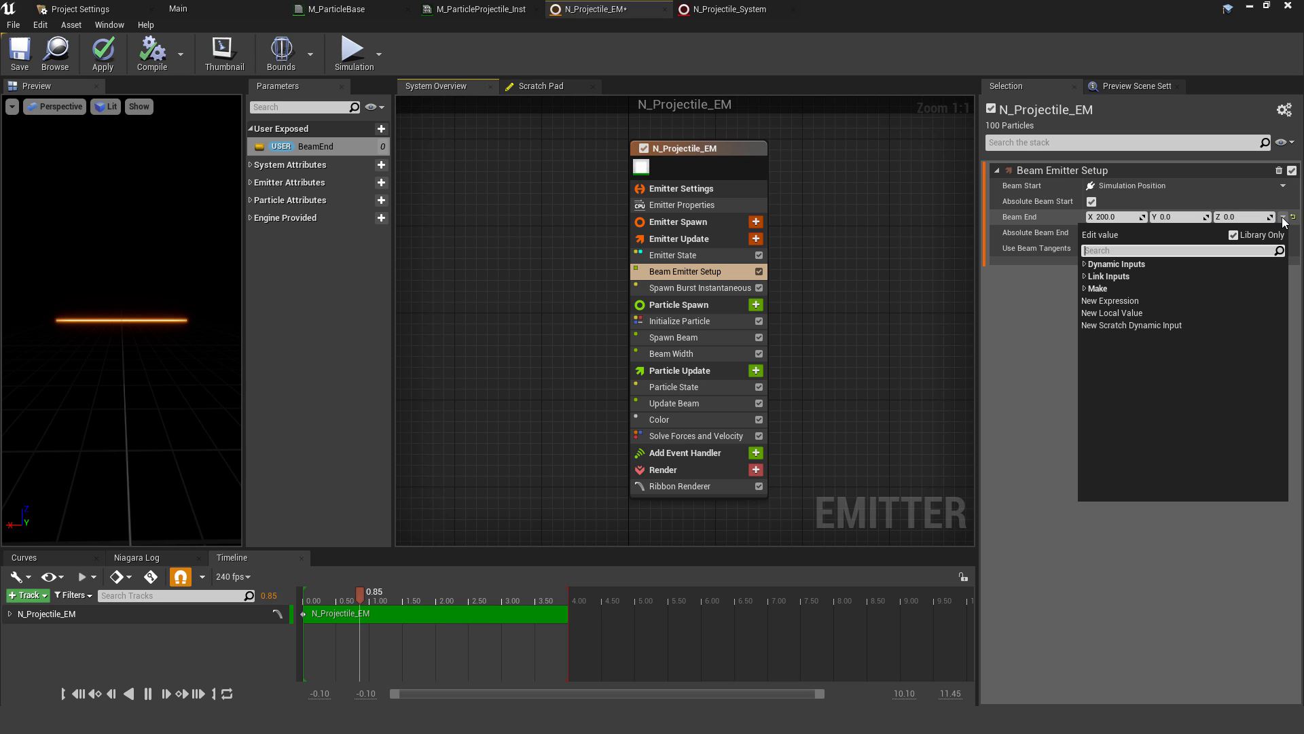
pyautogui.write('user')
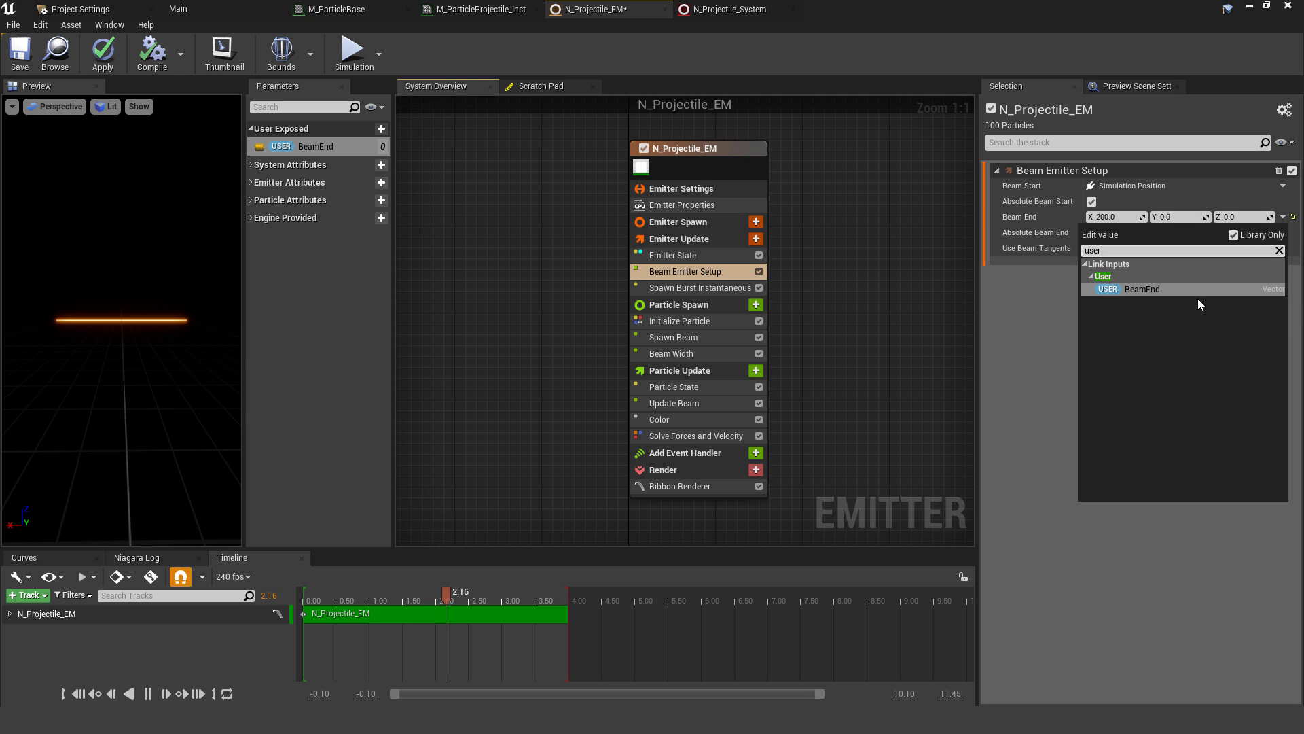
pyautogui.click(1148, 291)
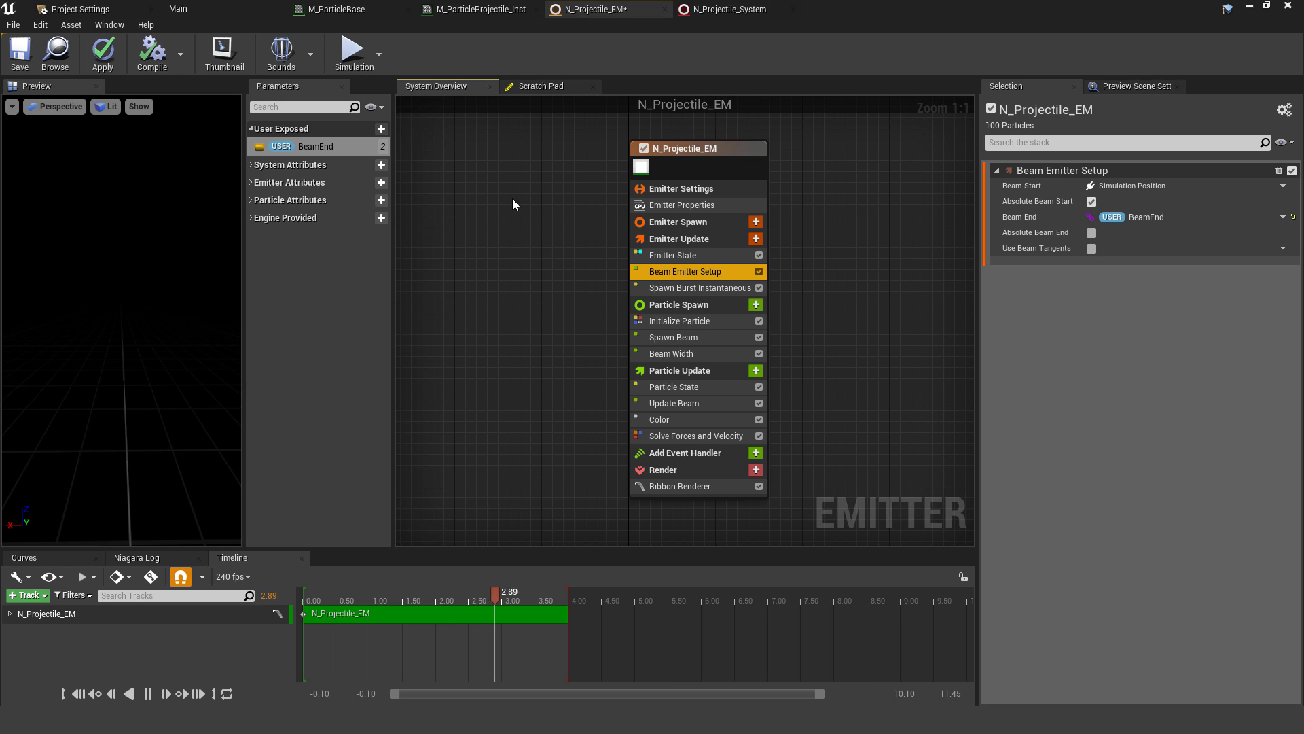
pyautogui.click(111, 54)
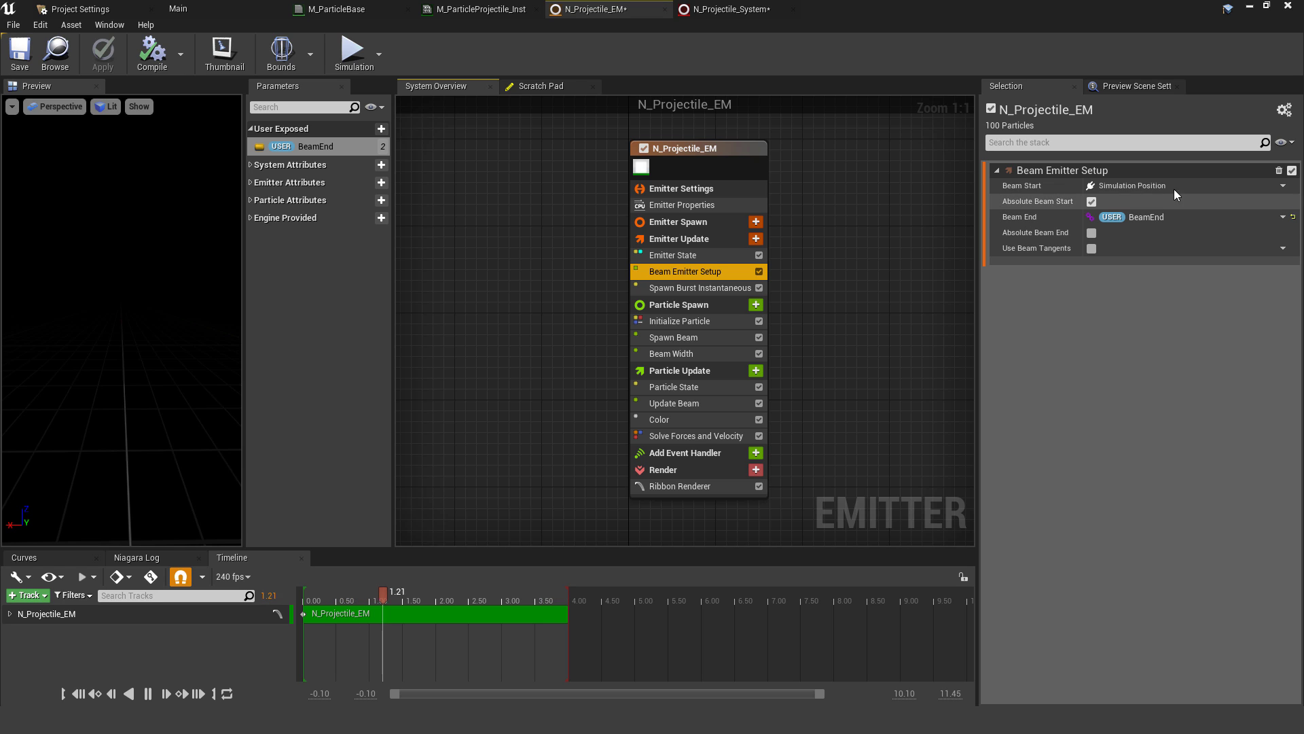
pyautogui.click(145, 55)
pyautogui.click(19, 54)
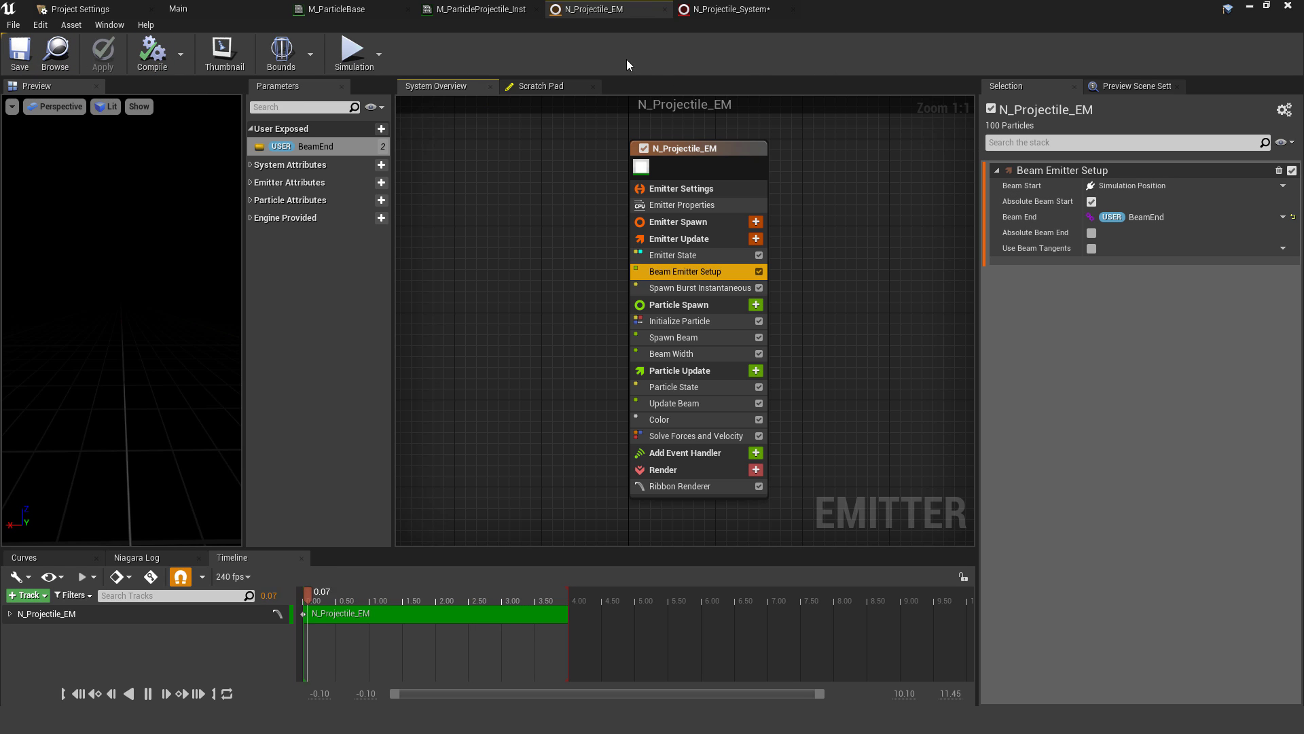
# - Check the Beam Emitter Setup module in N_Projectile_System, compile and save the system, and return to the N_Projectile_EM emitter
pyautogui.click(697, 9)
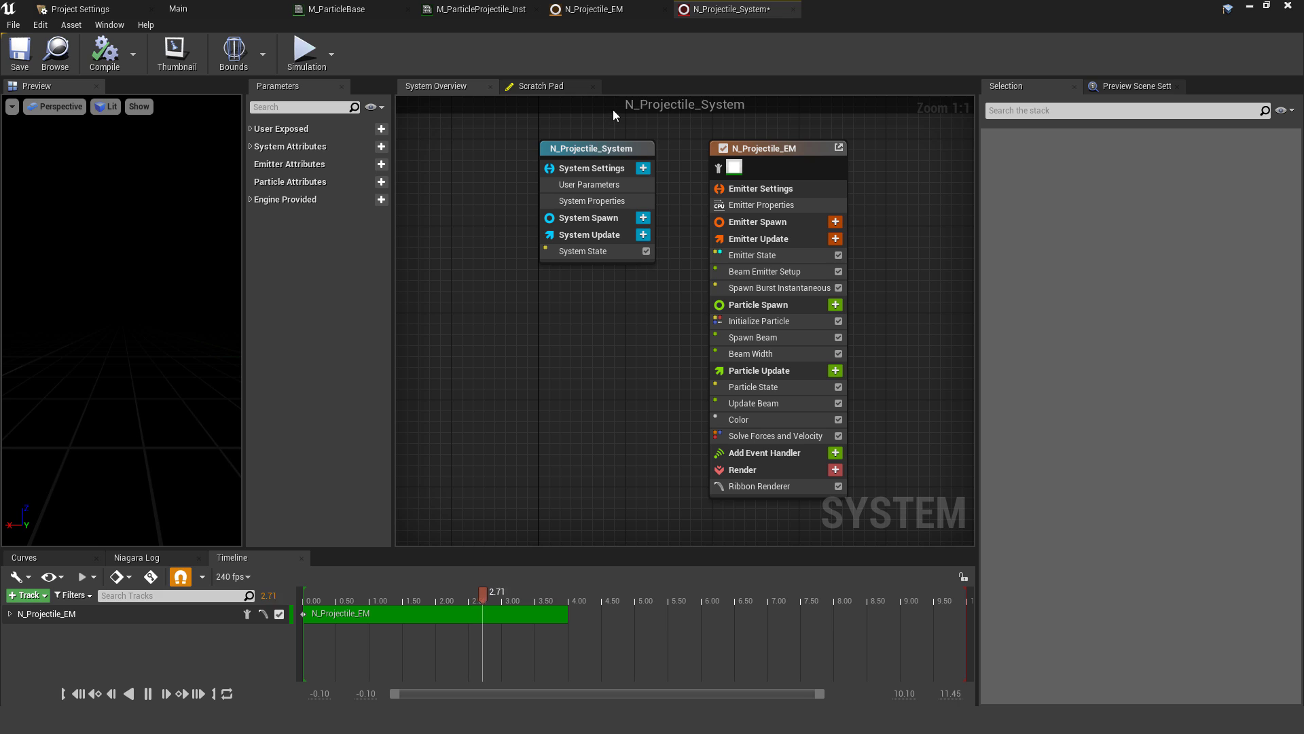
pyautogui.click(764, 271)
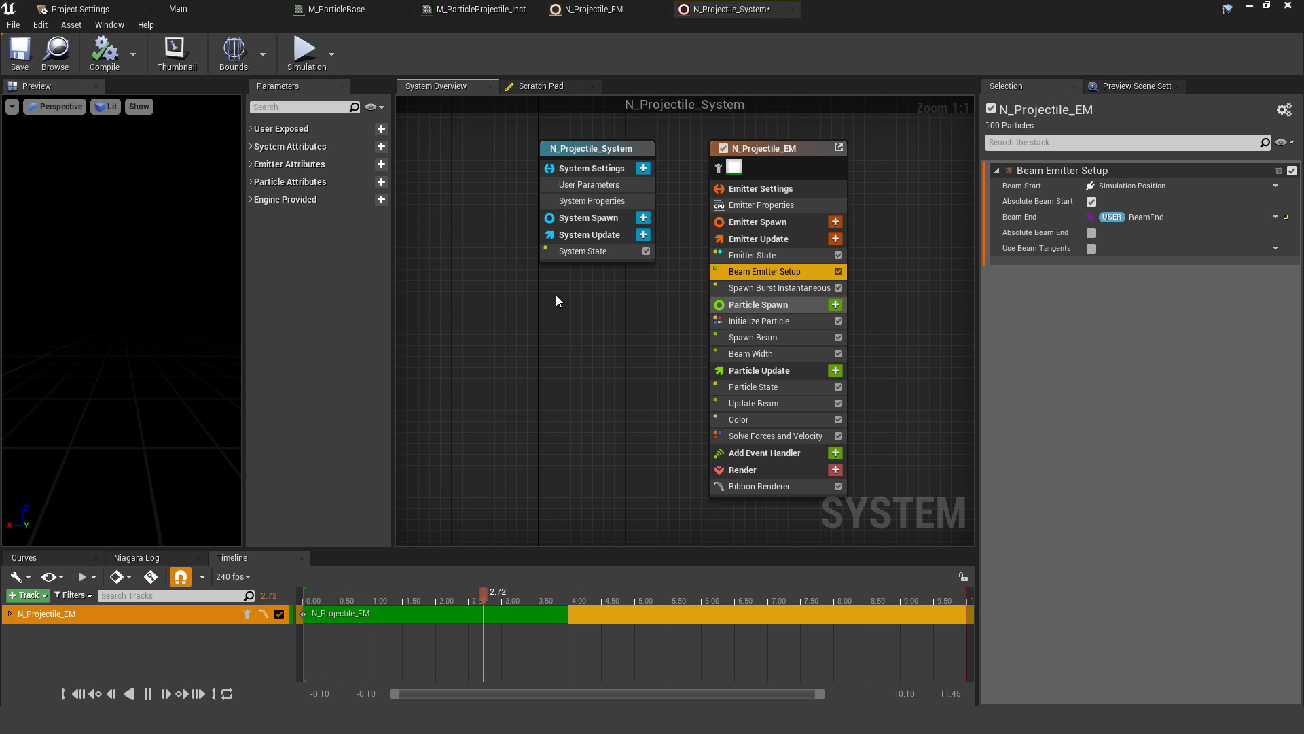
pyautogui.click(100, 60)
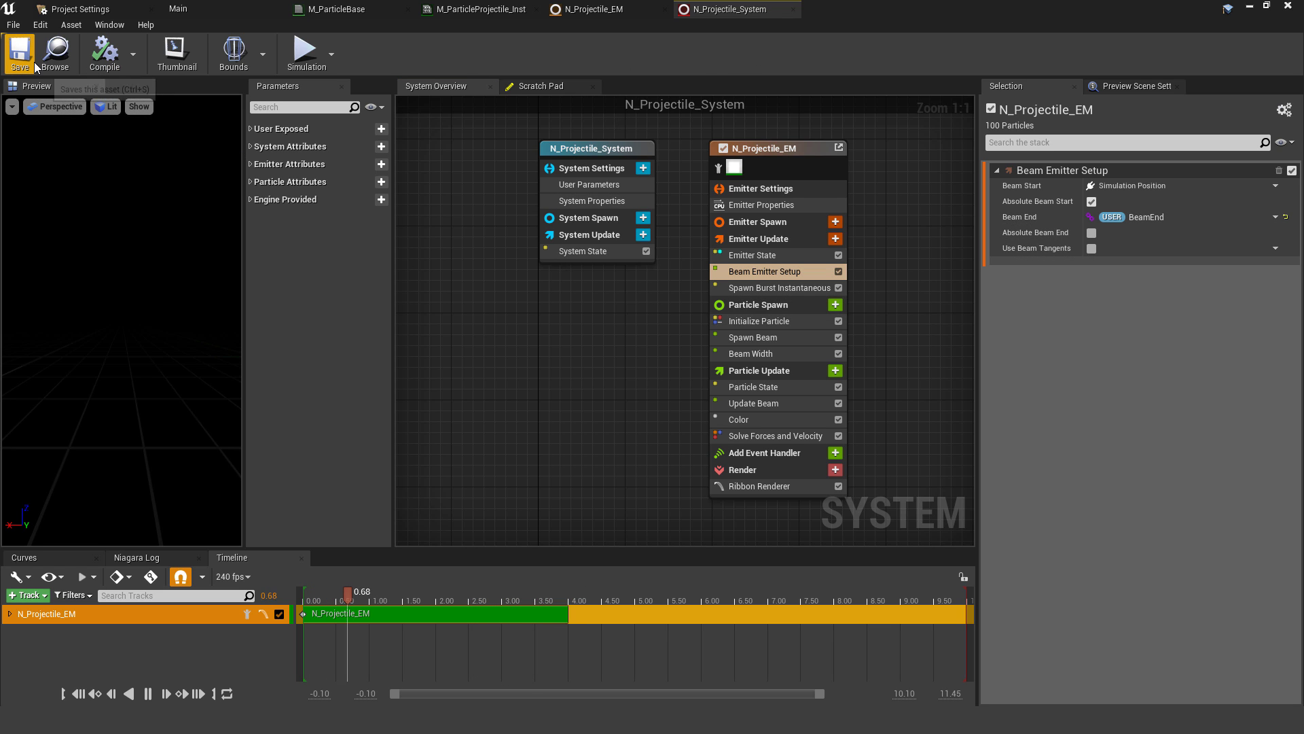
pyautogui.click(20, 54)
pyautogui.click(606, 7)
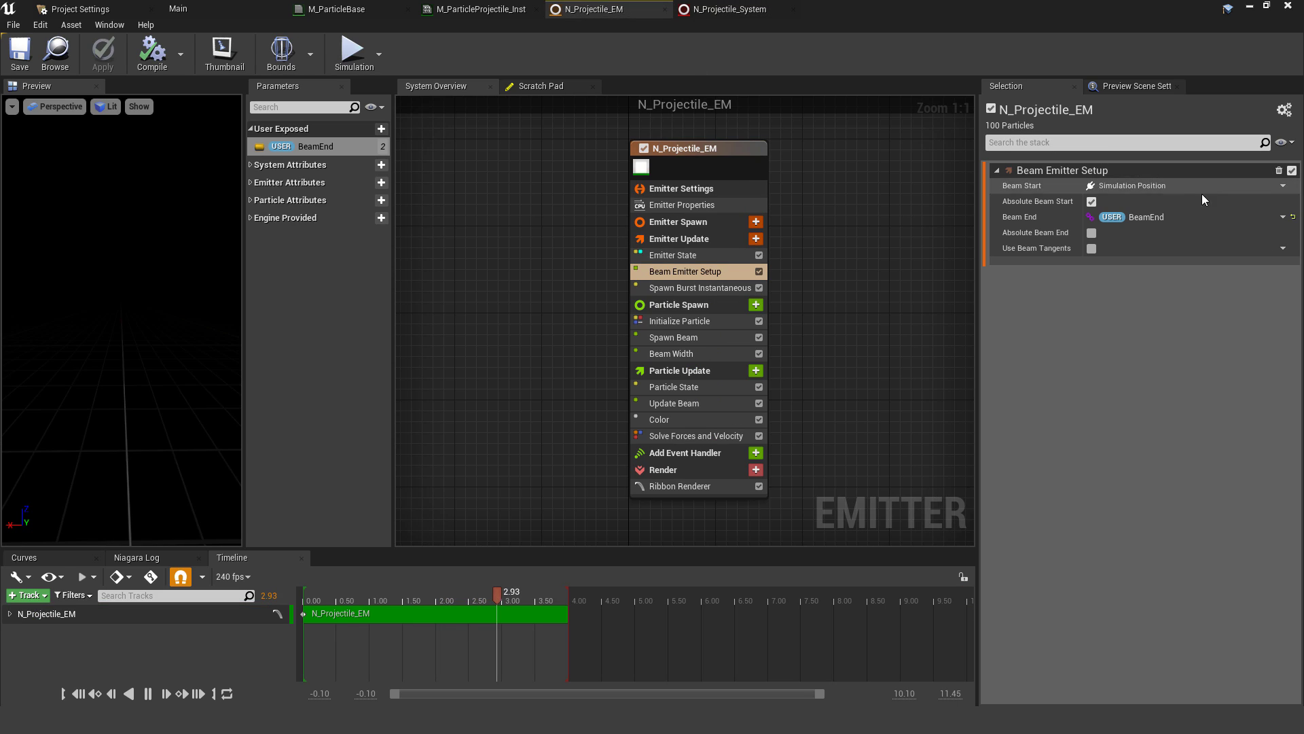
# - Reset the emitter's Beam End to a local vector with X about 308, and set the Color module to blue (R 0.0, G 0.32001, B 1.0)
pyautogui.click(1290, 218)
pyautogui.moveTo(1115, 216); pyautogui.dragTo(1141, 217)
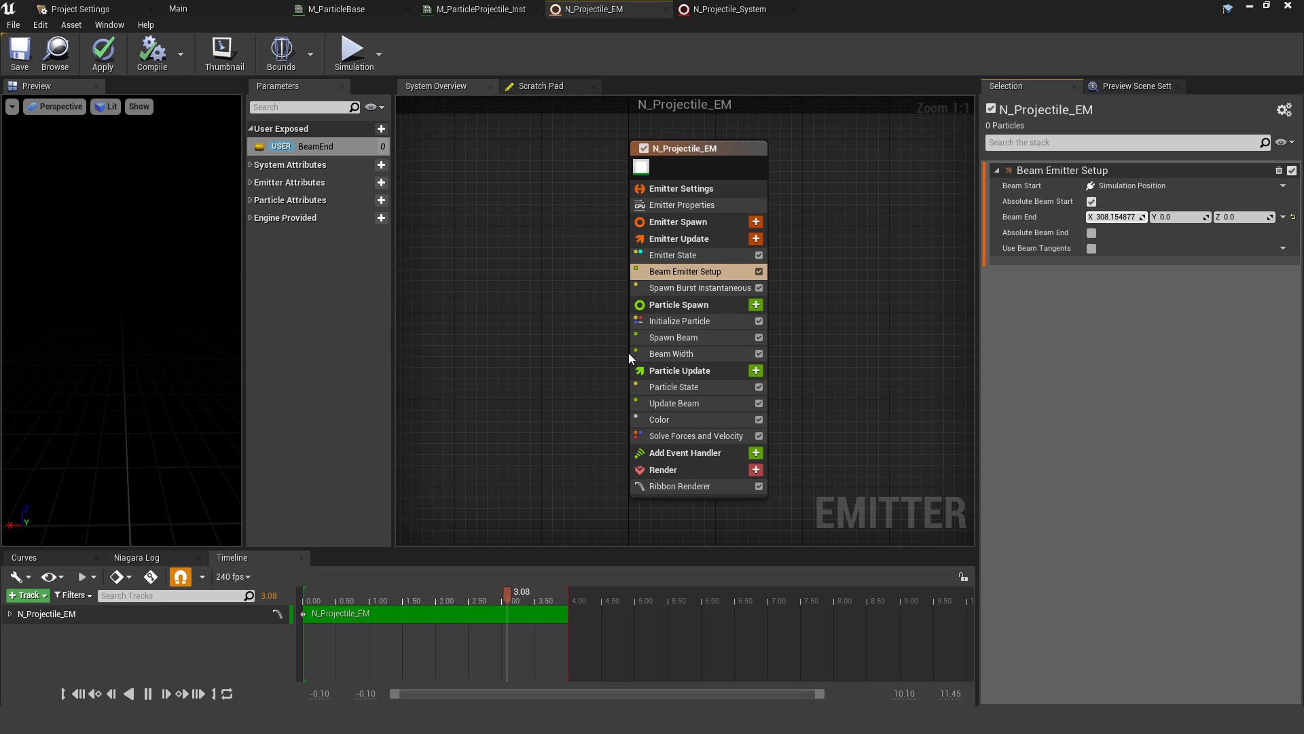
pyautogui.click(707, 417)
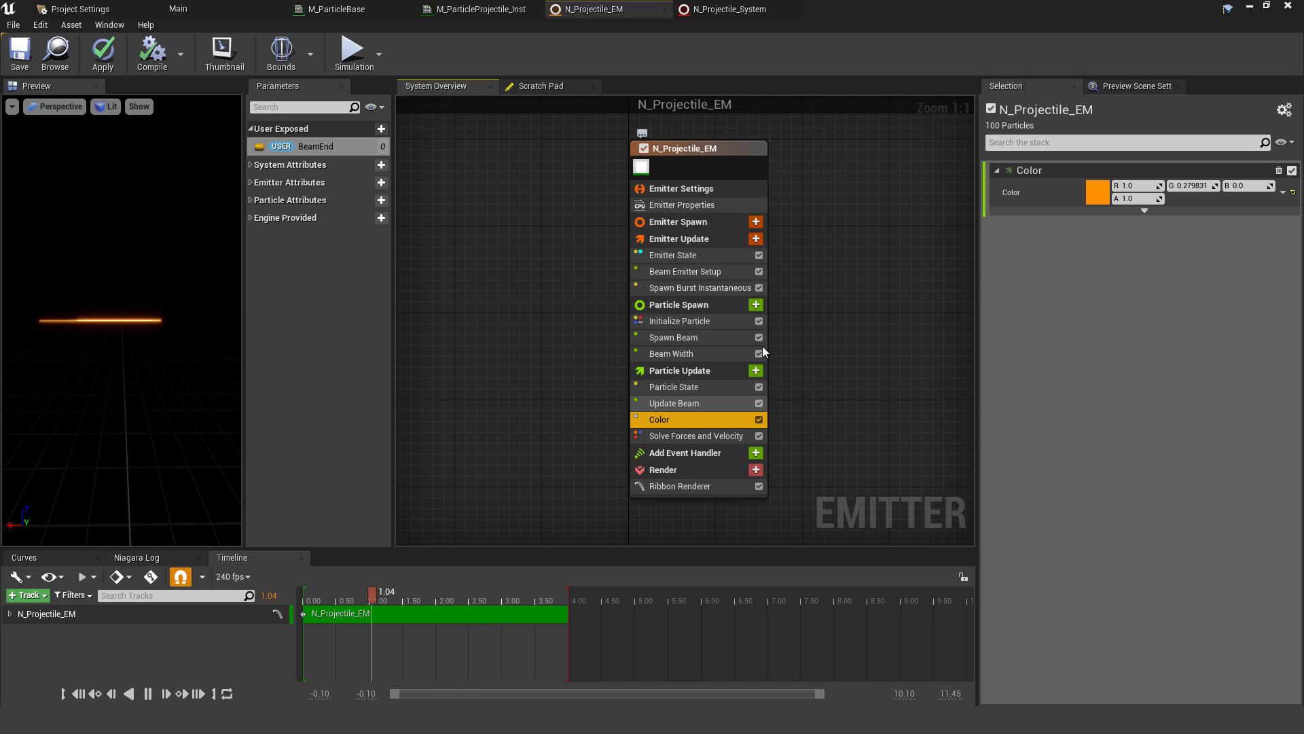
pyautogui.click(1099, 193)
pyautogui.click(838, 268)
pyautogui.click(810, 455)
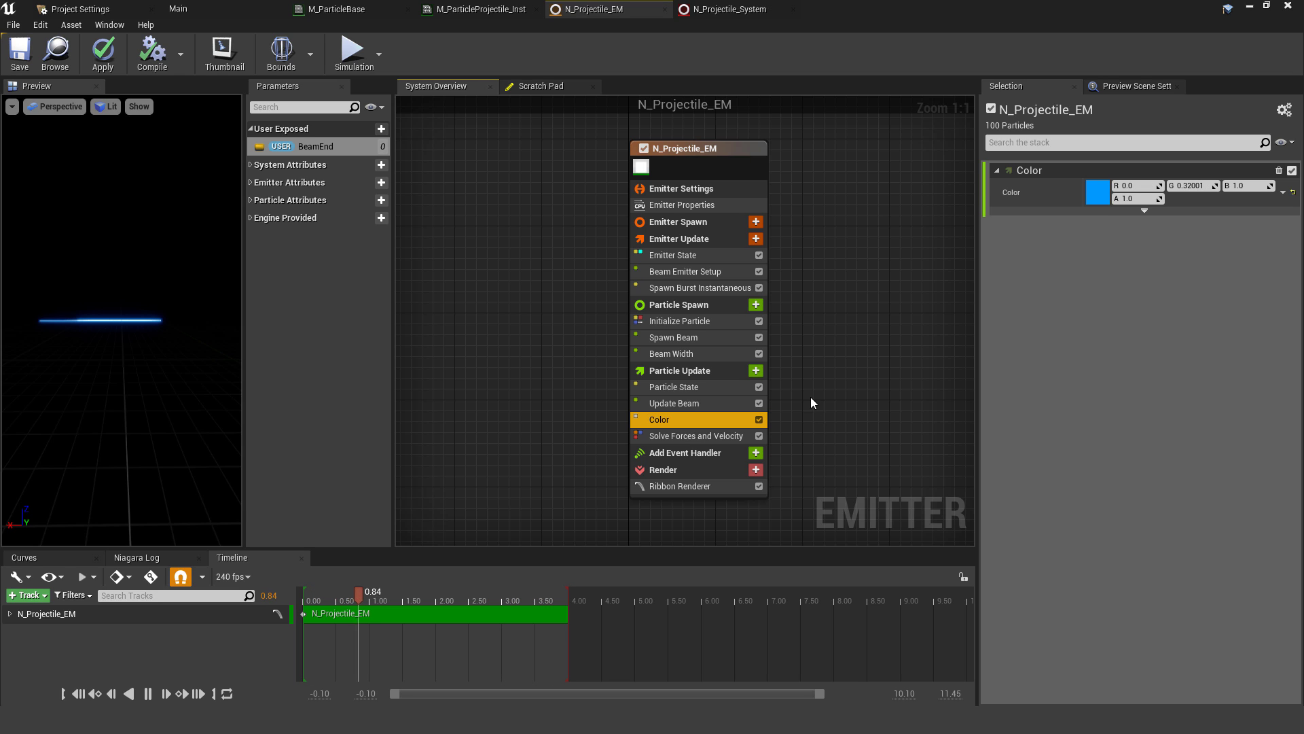
# - Check Beam Emitter Setup in N_Projectile_System, then return to the Main level and open the Blueprints content folder
pyautogui.click(731, 9)
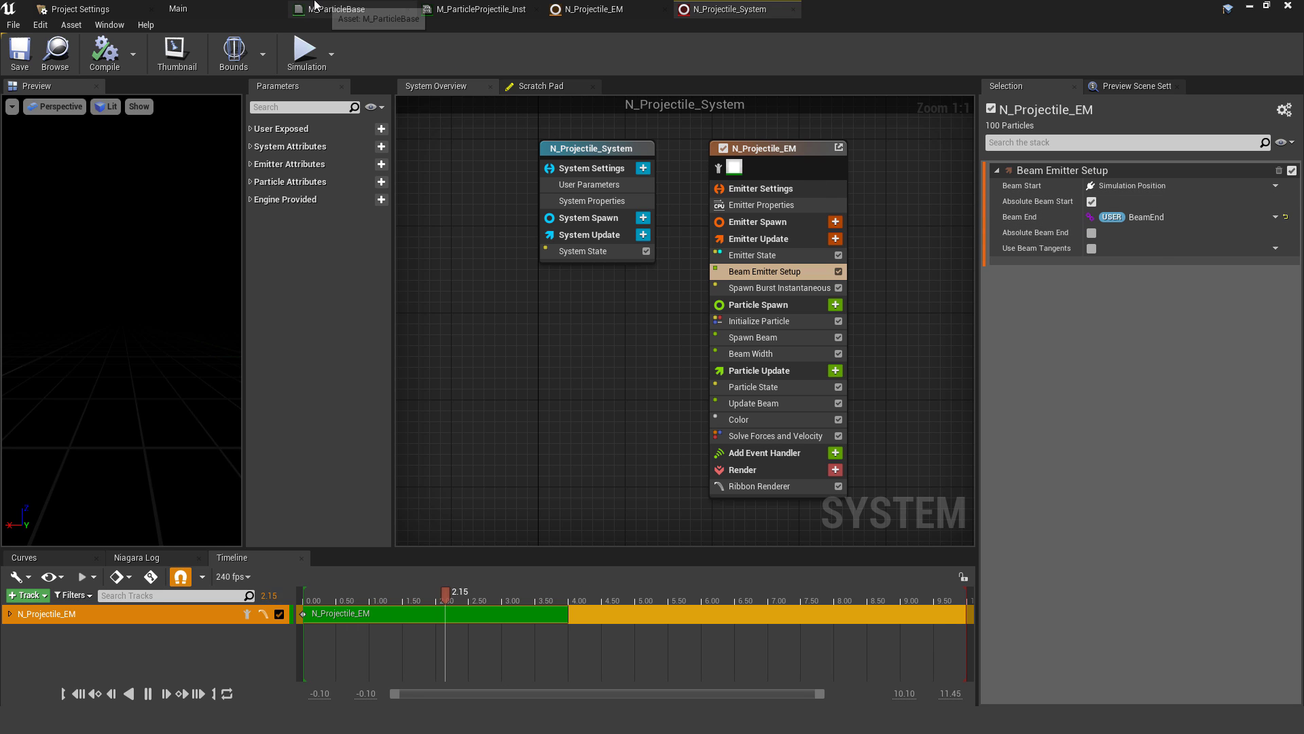
pyautogui.click(210, 9)
pyautogui.click(143, 651)
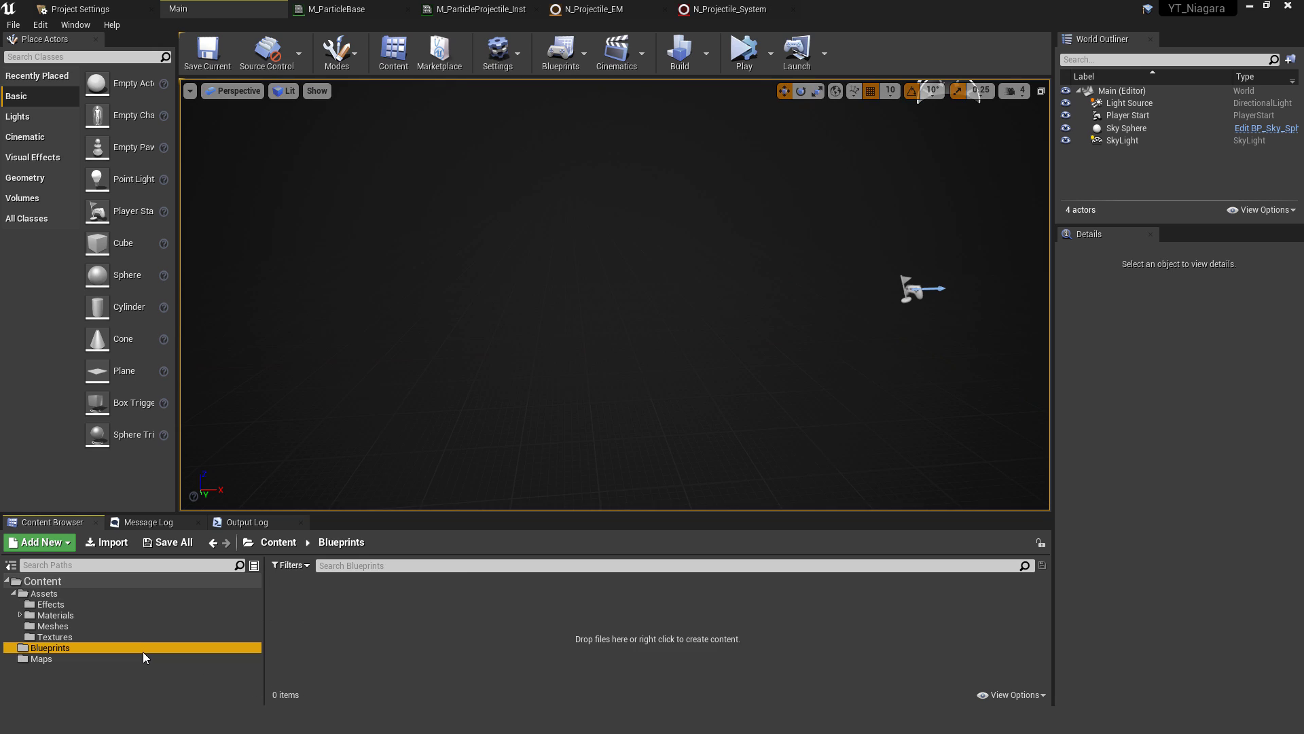
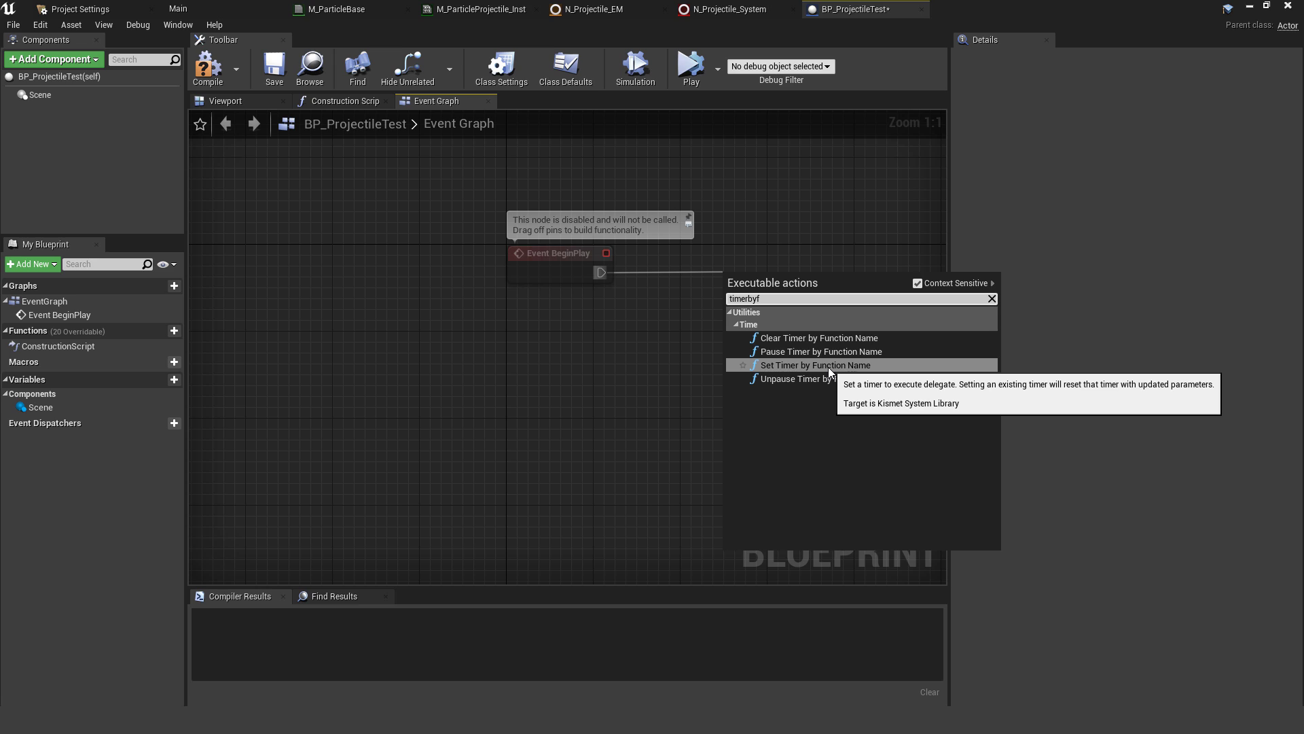
# - Add a looping Set Timer by Function Name node after Event BeginPlay, with function name SpawnParticle and time 4.0
pyautogui.click(828, 365)
pyautogui.write('SpawnParticle')
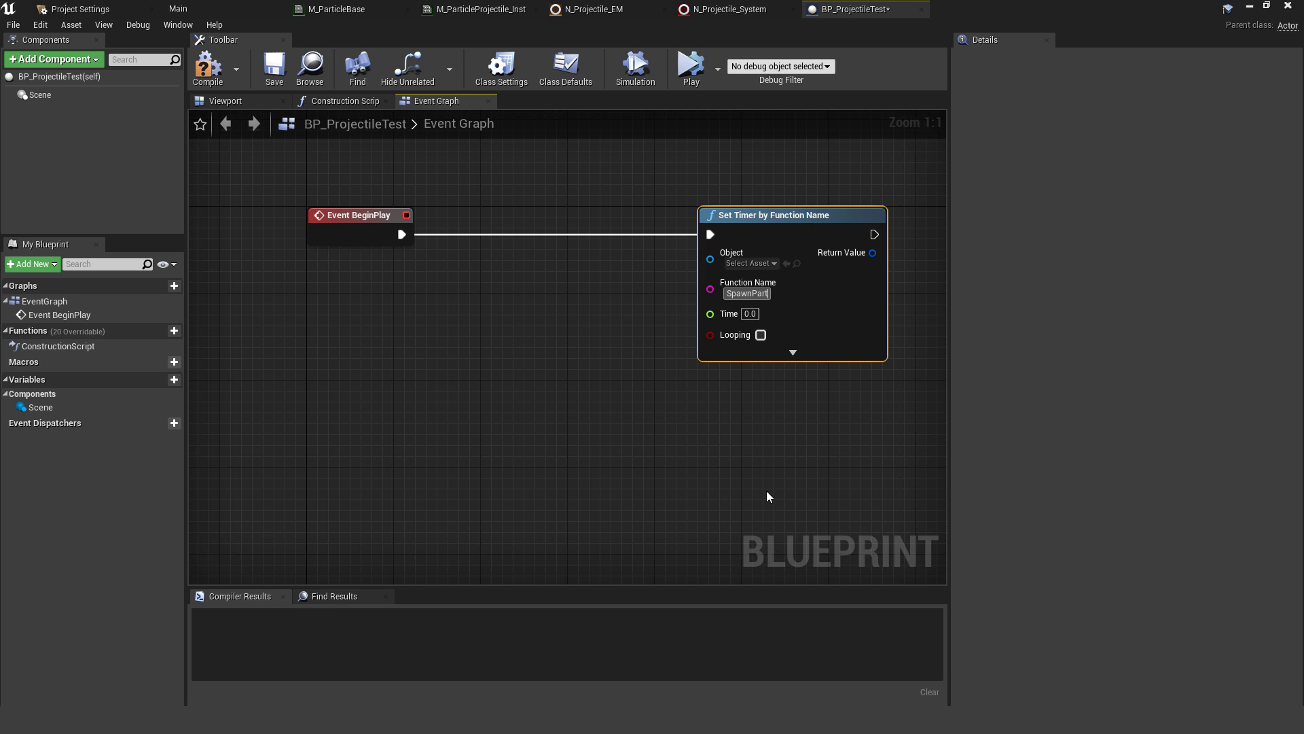
pyautogui.click(751, 313)
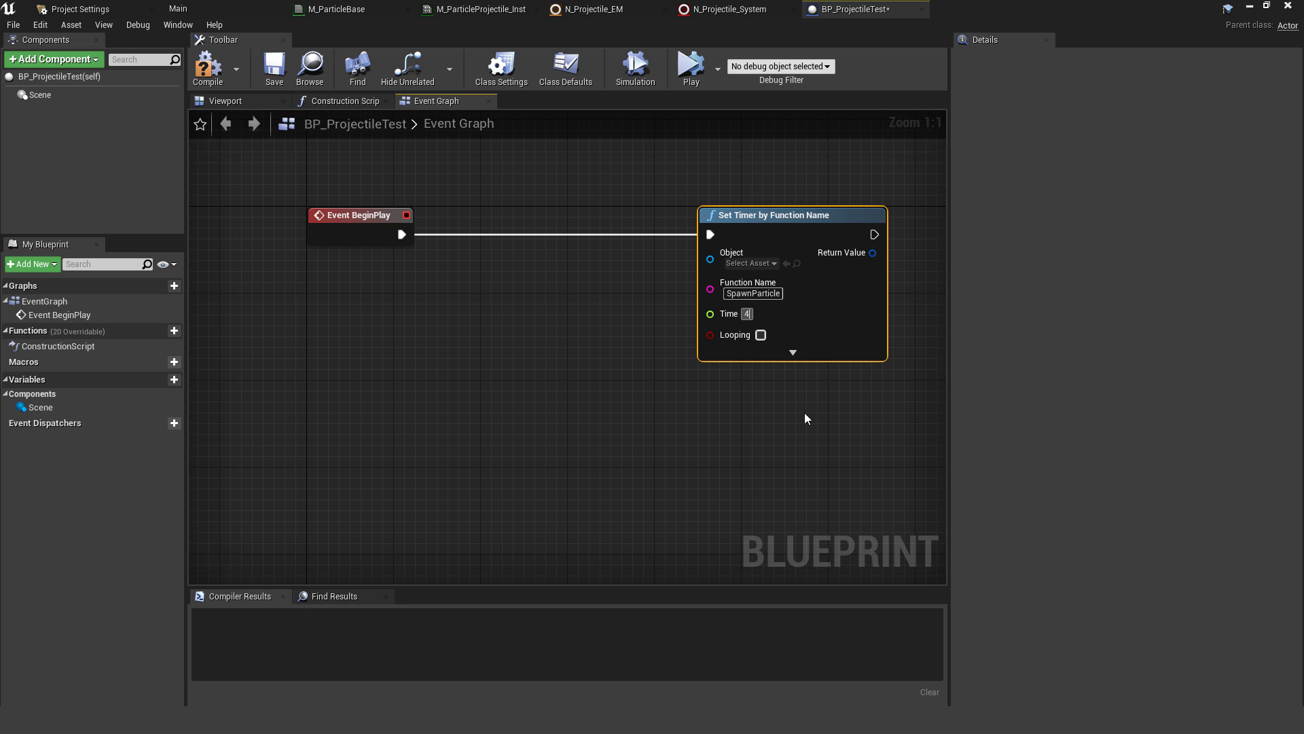
pyautogui.click(760, 335)
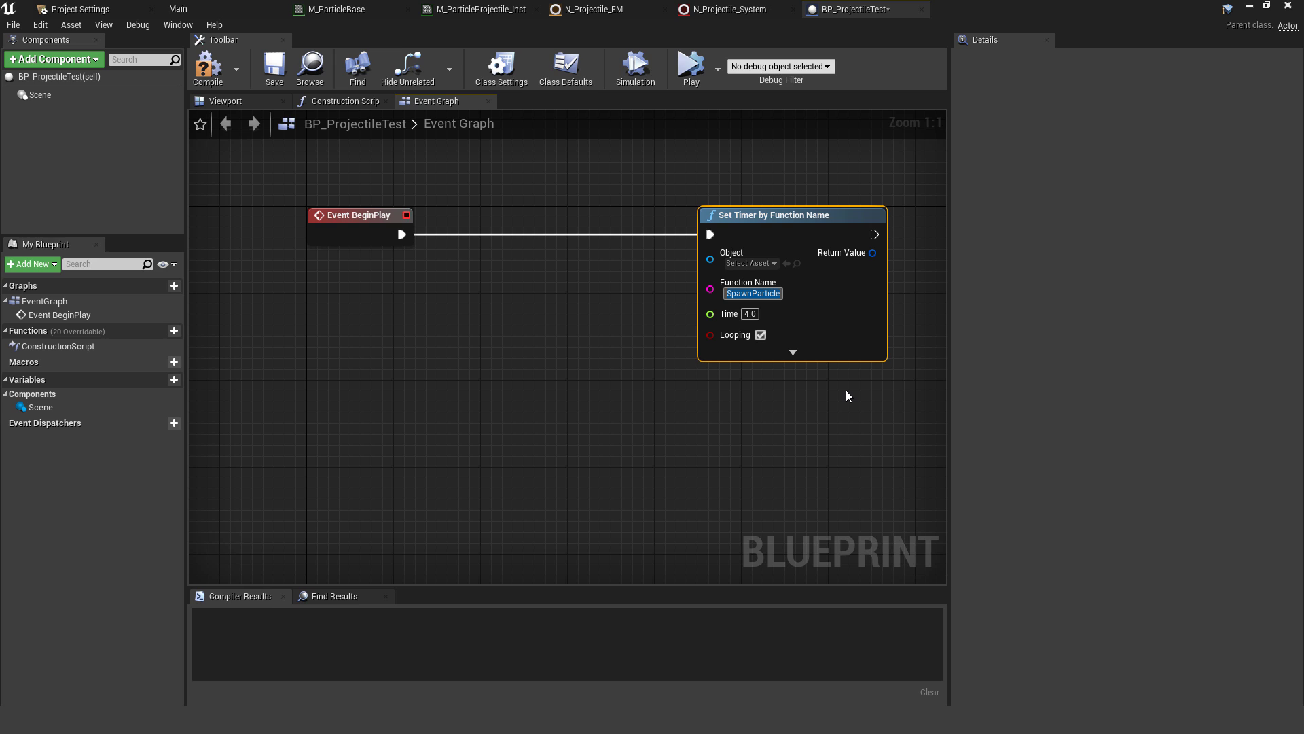
# - Add a custom event named SpawnParticle below Event BeginPlay in the event graph
pyautogui.rightClick(342, 470)
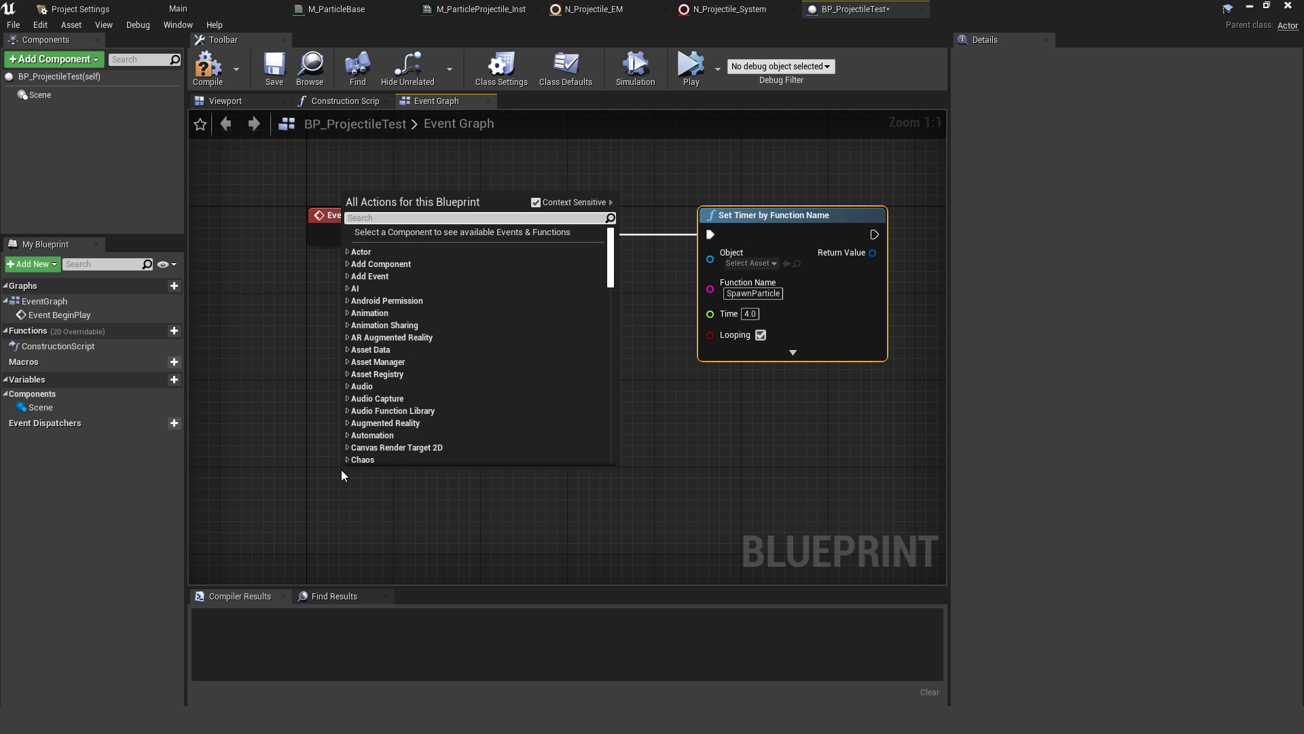
pyautogui.write('cus')
pyautogui.press('Return')
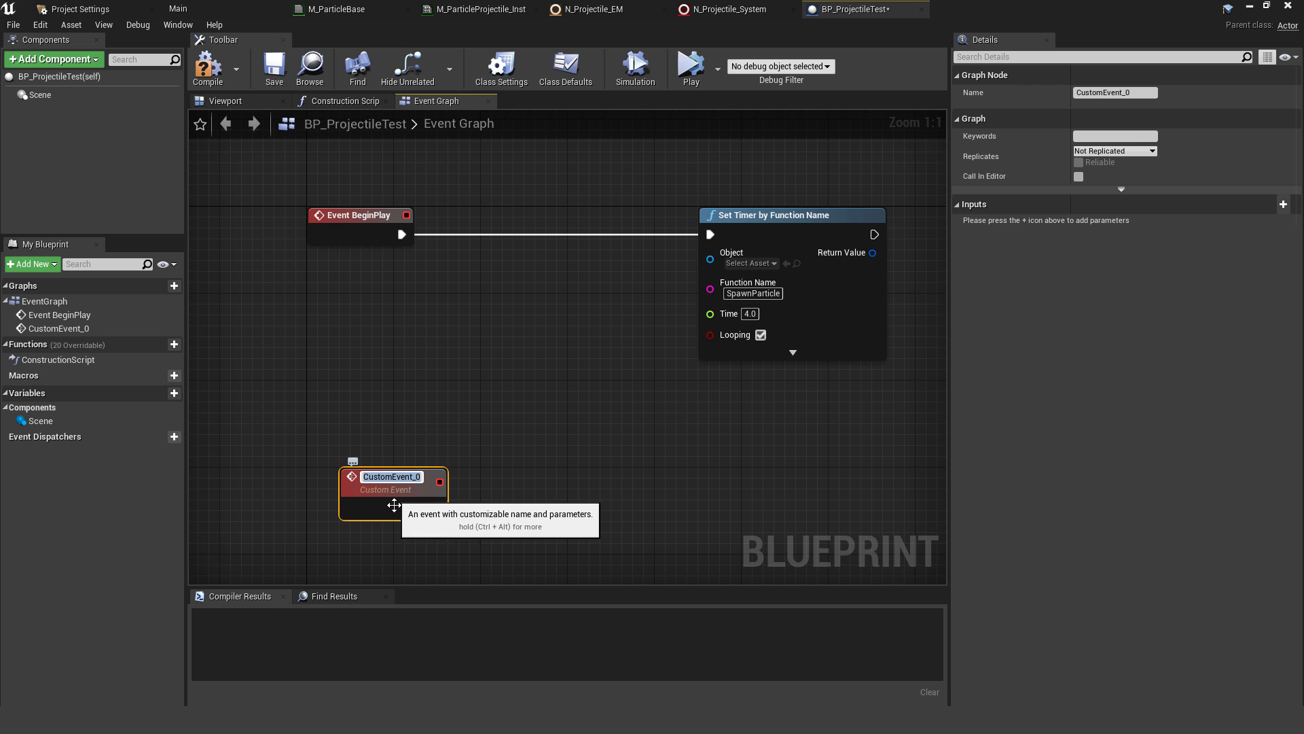
pyautogui.write('SpawnParticle')
pyautogui.press('Return')
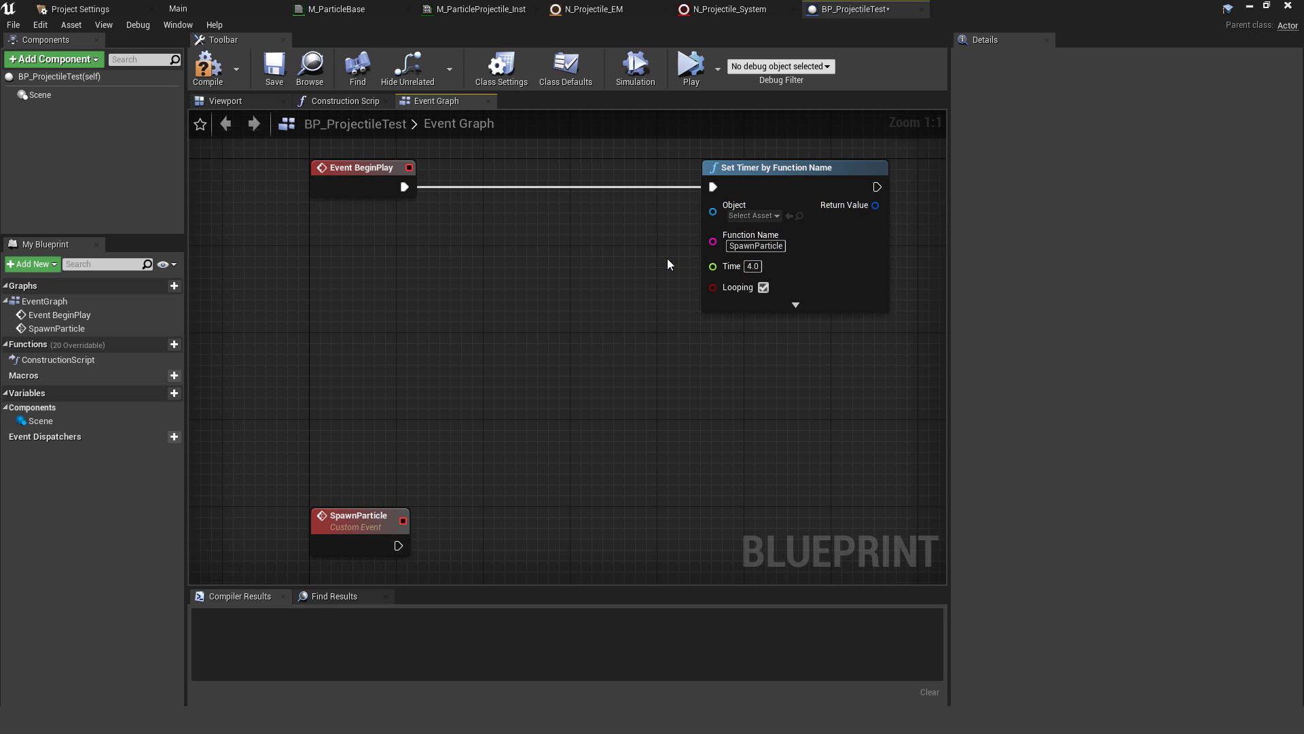
# - Insert a Spawn Particle call between Event BeginPlay and the Set Timer by Function Name node
pyautogui.keyDown('ctrl'); pyautogui.moveTo(403, 187); pyautogui.dragTo(462, 182); pyautogui.keyUp('ctrl')
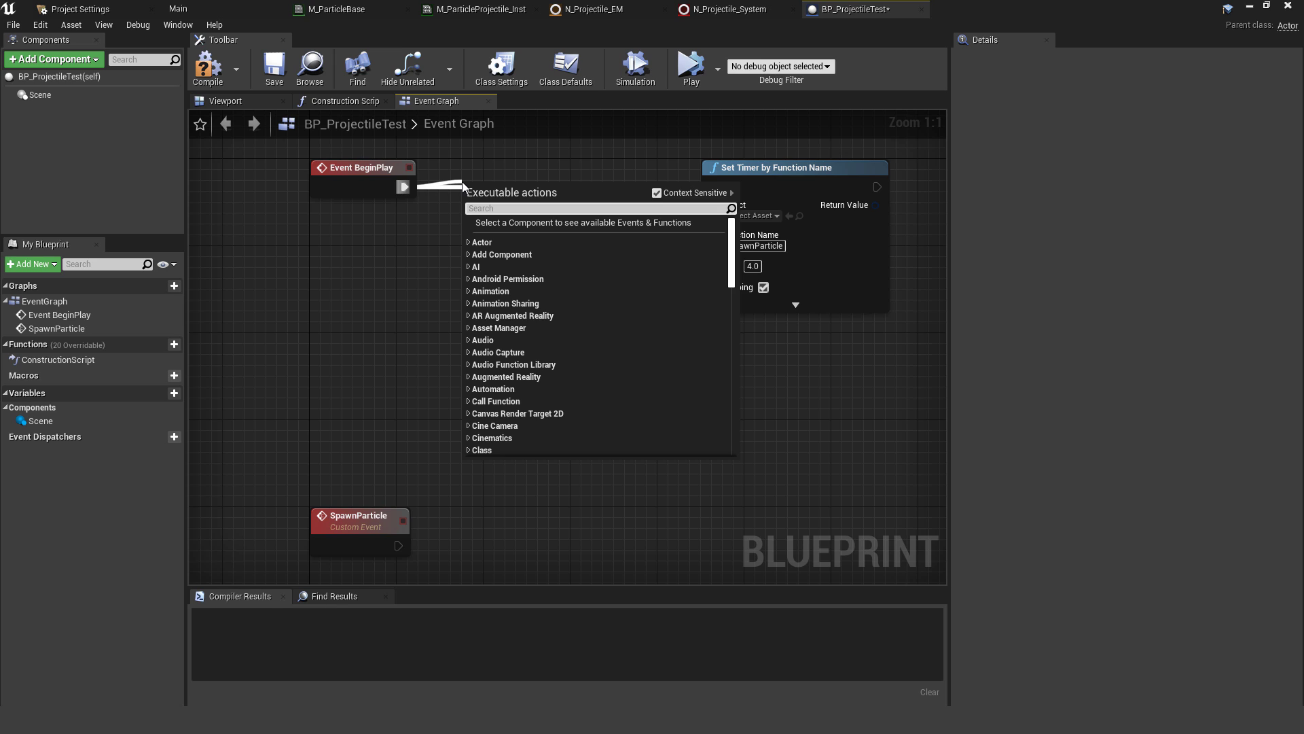
pyautogui.write('spawn particle')
pyautogui.press('Return')
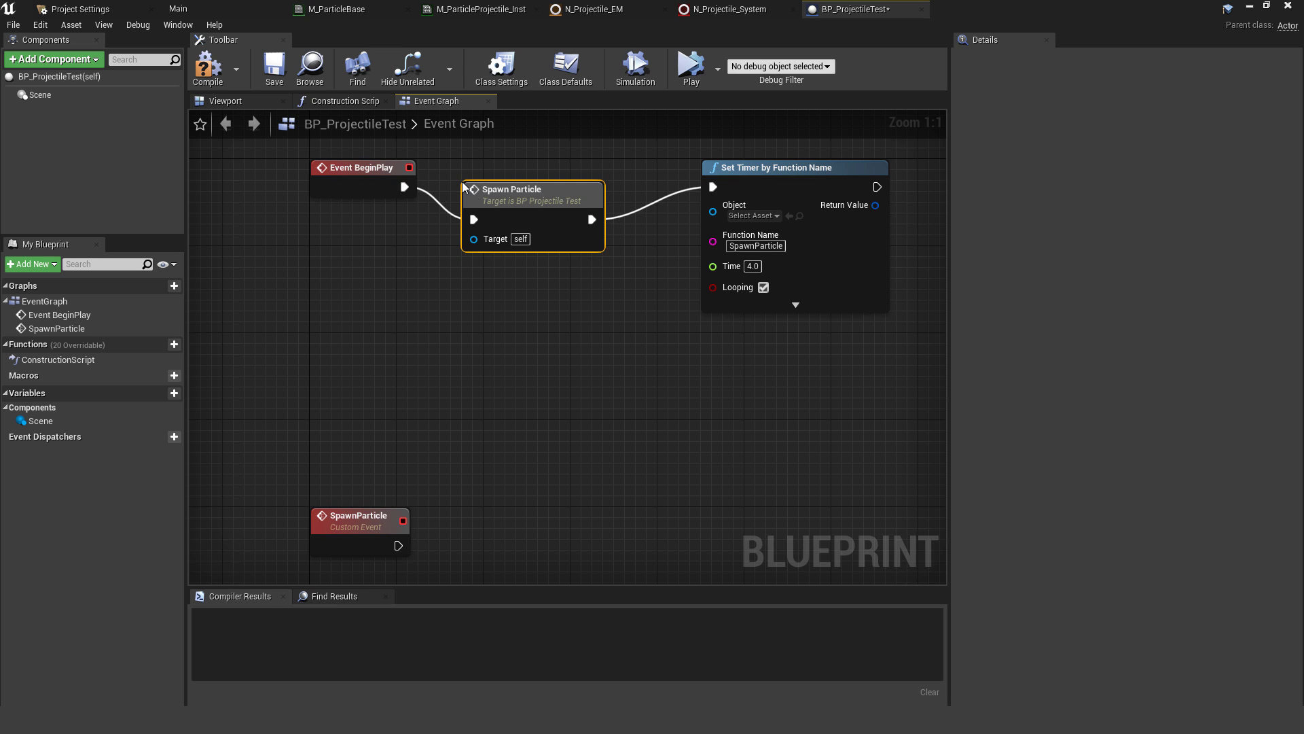
# - Add a Spawn System at Location node after the SpawnParticle event, with N_Projectile_System as its system template
pyautogui.moveTo(462, 181); pyautogui.dragTo(470, 116, button='right')
pyautogui.moveTo(404, 481); pyautogui.dragTo(476, 479)
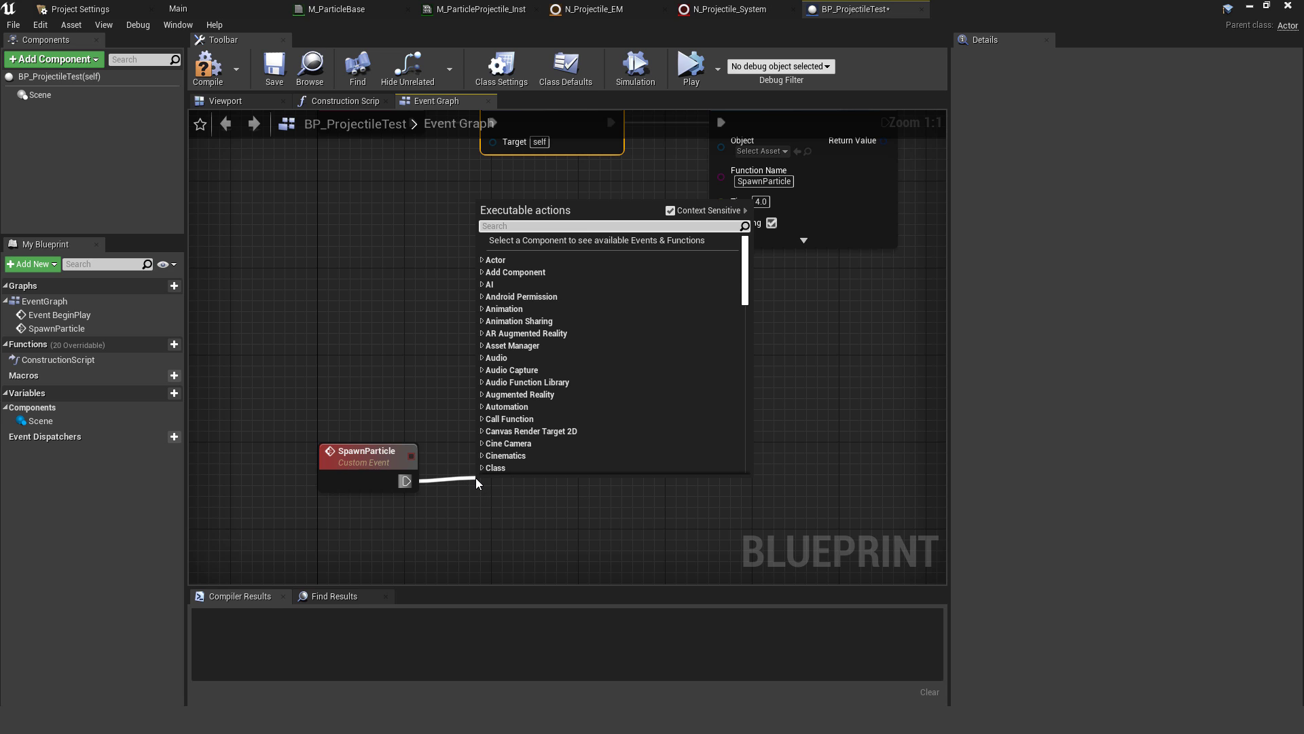
pyautogui.write('niagara')
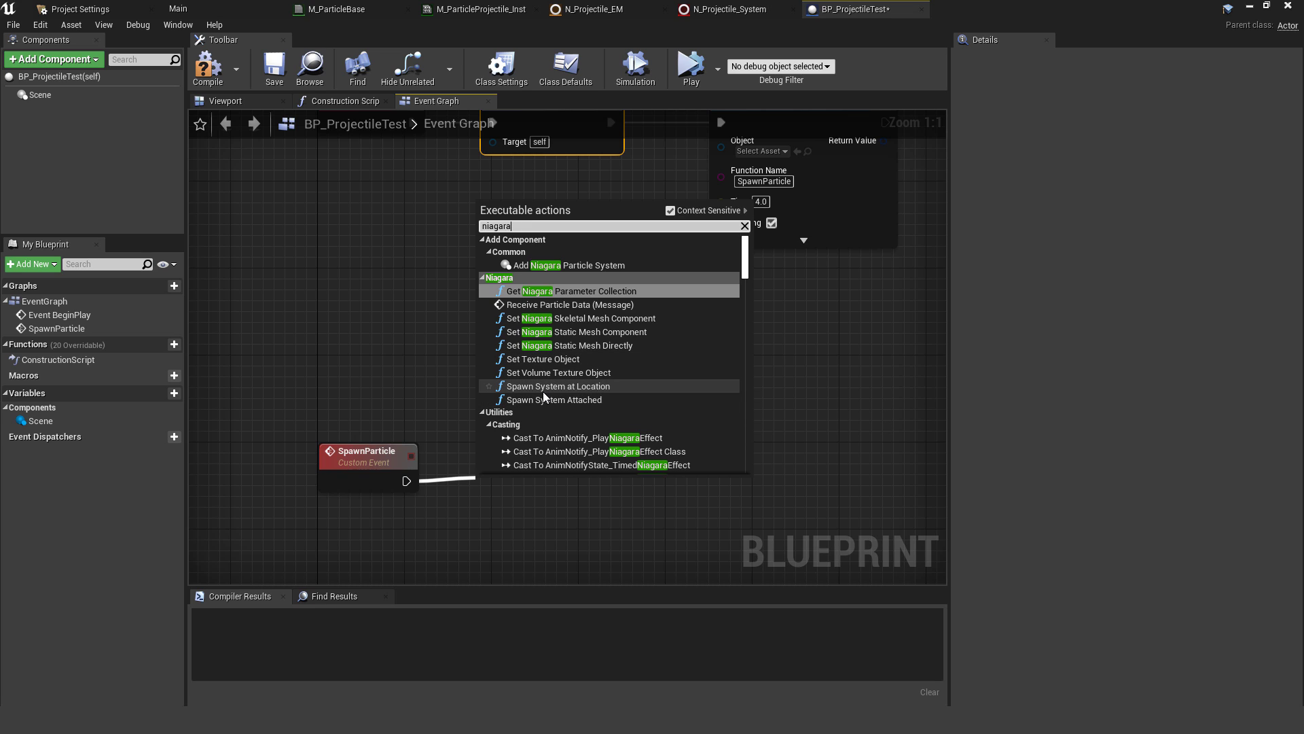
pyautogui.click(602, 392)
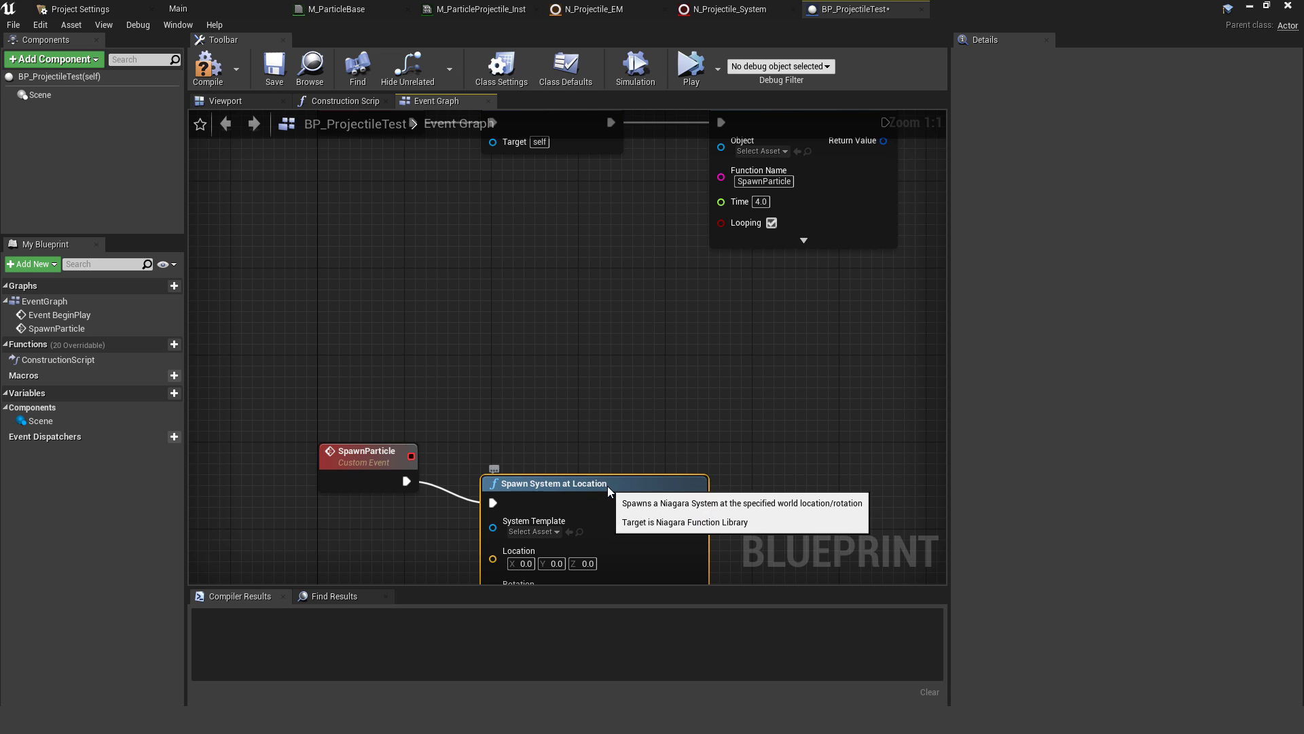
pyautogui.moveTo(510, 475); pyautogui.dragTo(583, 449)
pyautogui.click(583, 448)
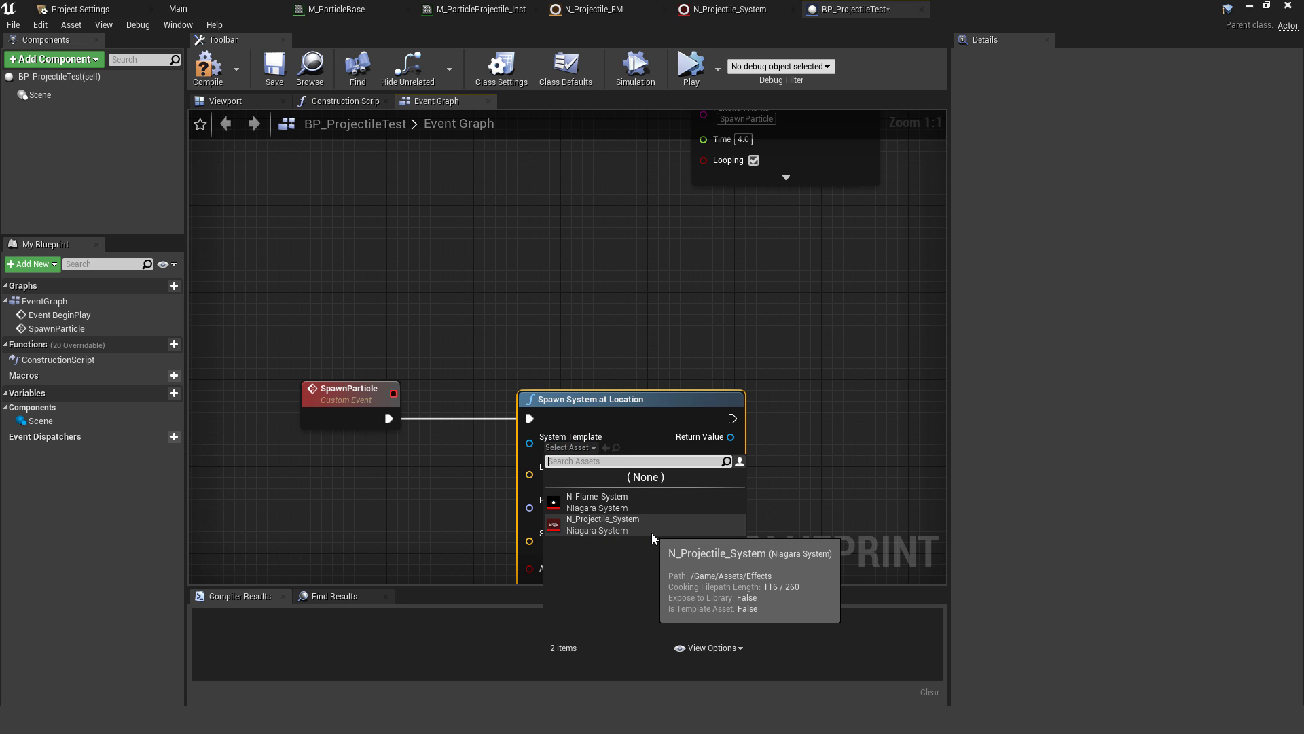
pyautogui.click(609, 528)
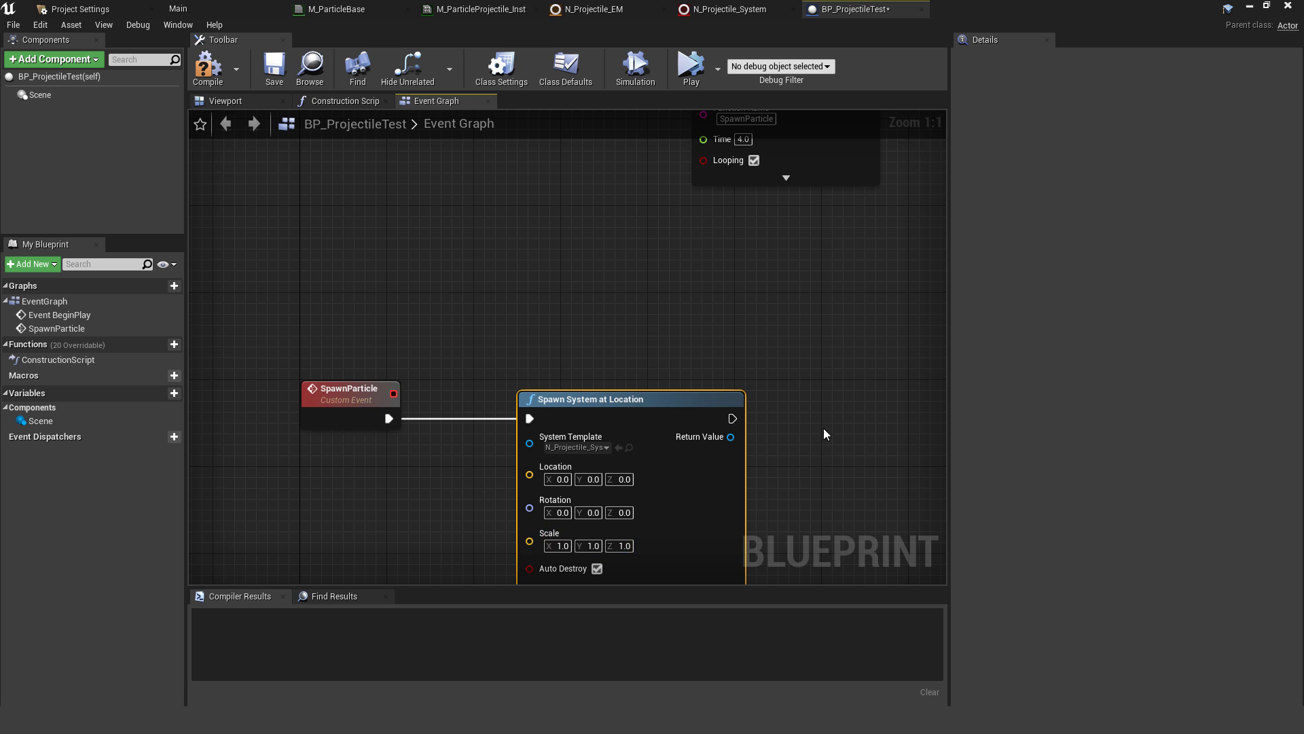
# - Feed the Location input of Spawn System at Location from a GetActorLocation node
pyautogui.moveTo(824, 428); pyautogui.dragTo(769, 260, button='right')
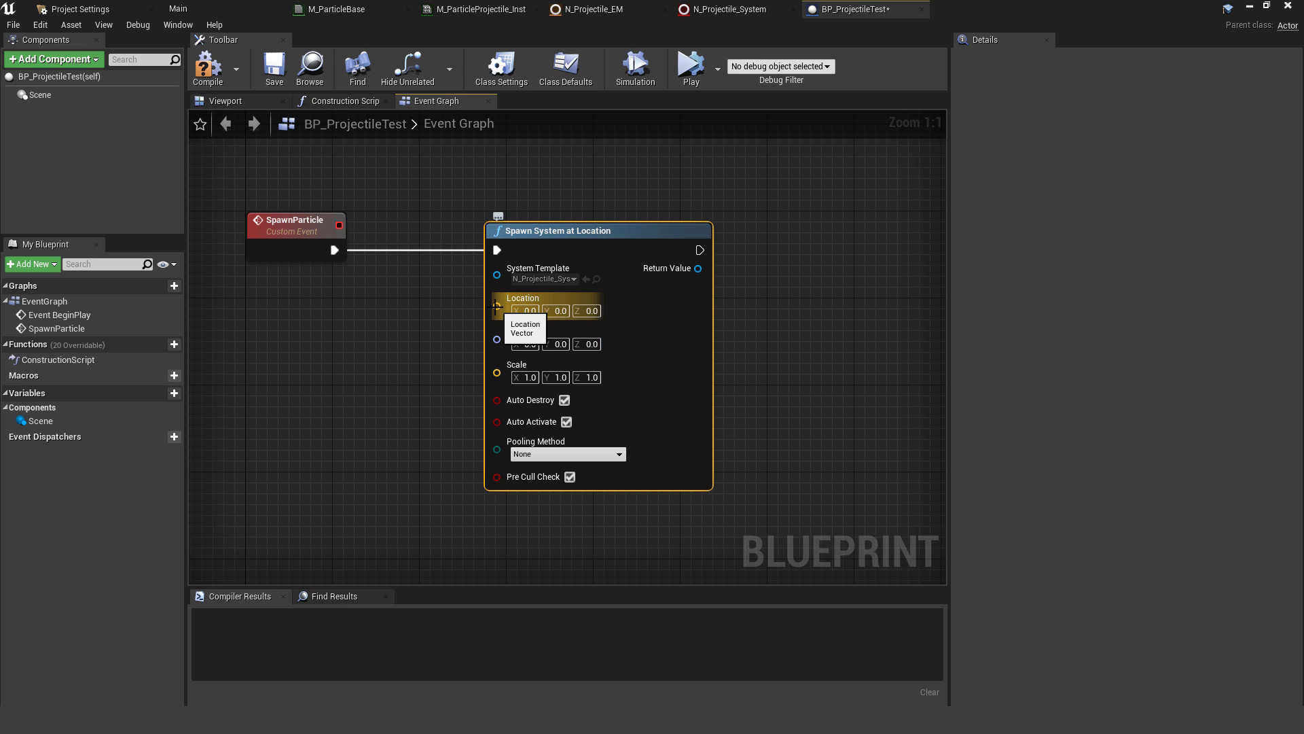
pyautogui.moveTo(496, 306); pyautogui.dragTo(394, 370)
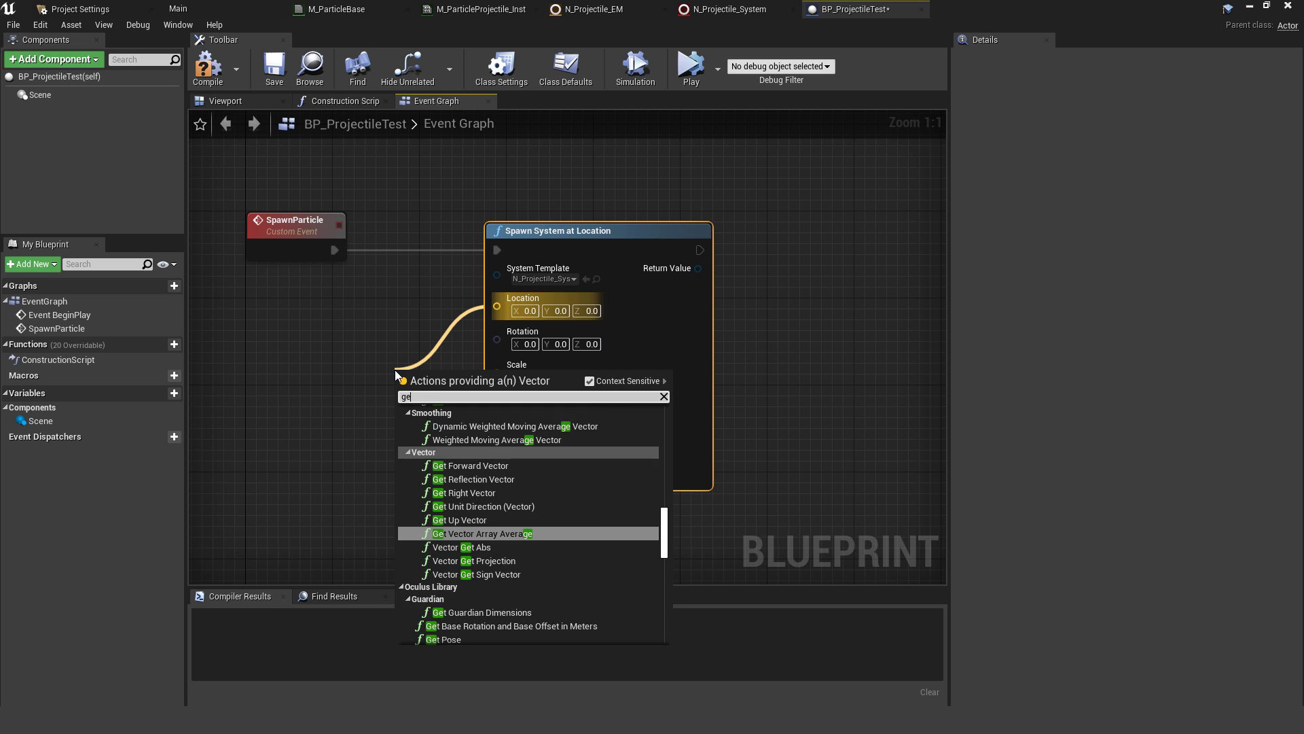
pyautogui.write('getactorlocation')
pyautogui.press('Return')
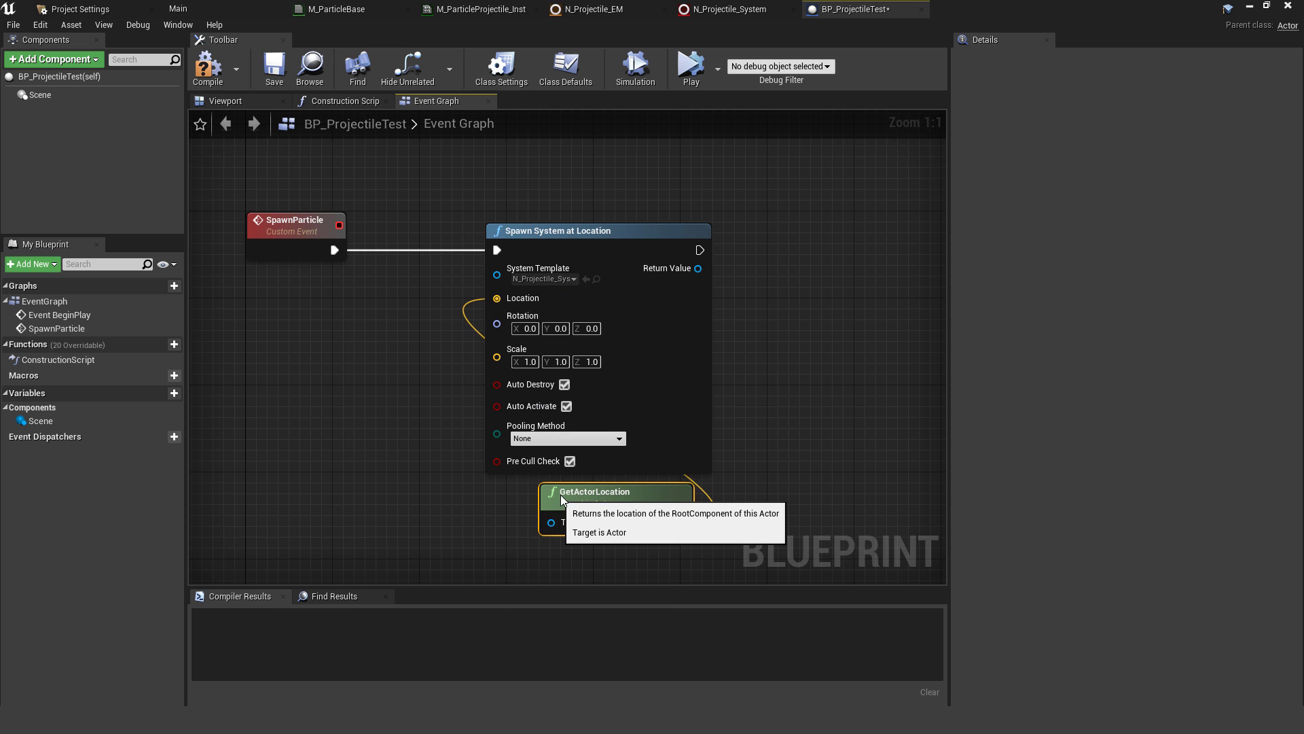
# - Add a Set Vector Parameter node from the spawned system's return value and set its parameter name to BeamEnd
pyautogui.moveTo(691, 279); pyautogui.dragTo(578, 288, button='right')
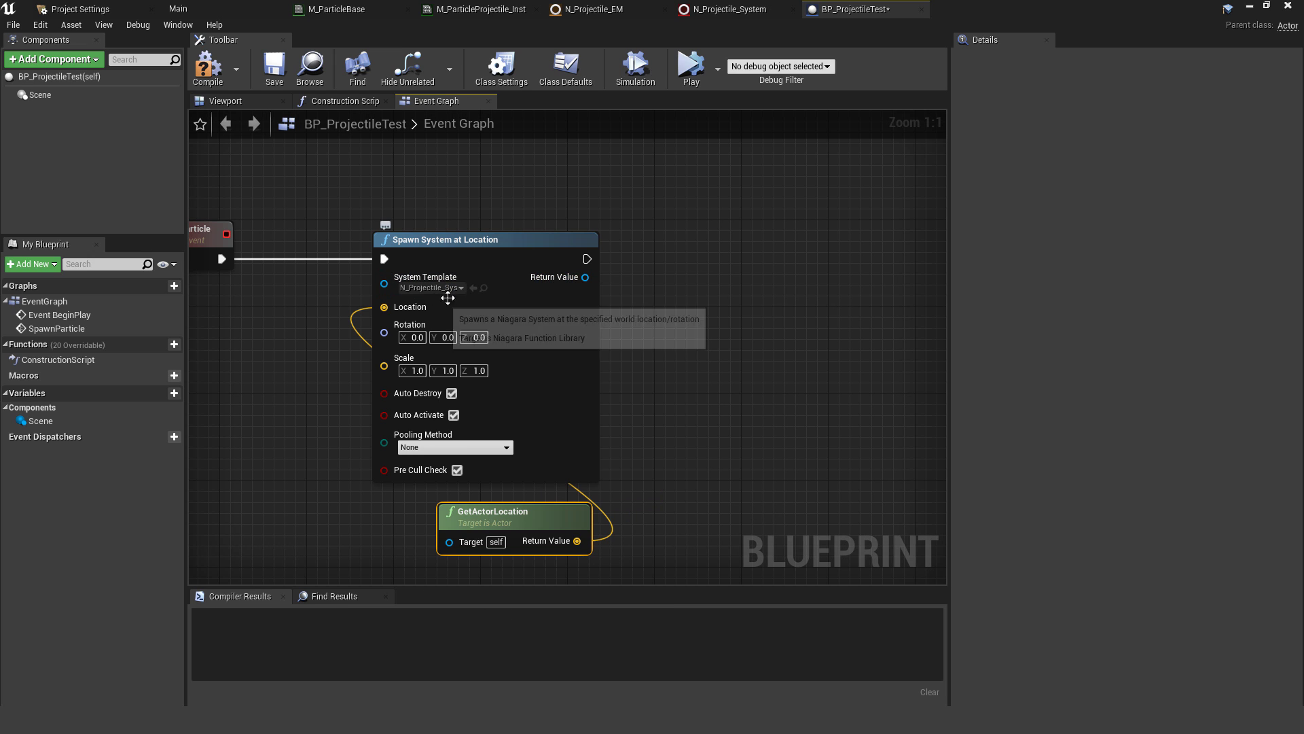
pyautogui.moveTo(564, 279); pyautogui.dragTo(734, 277)
pyautogui.write('ve')
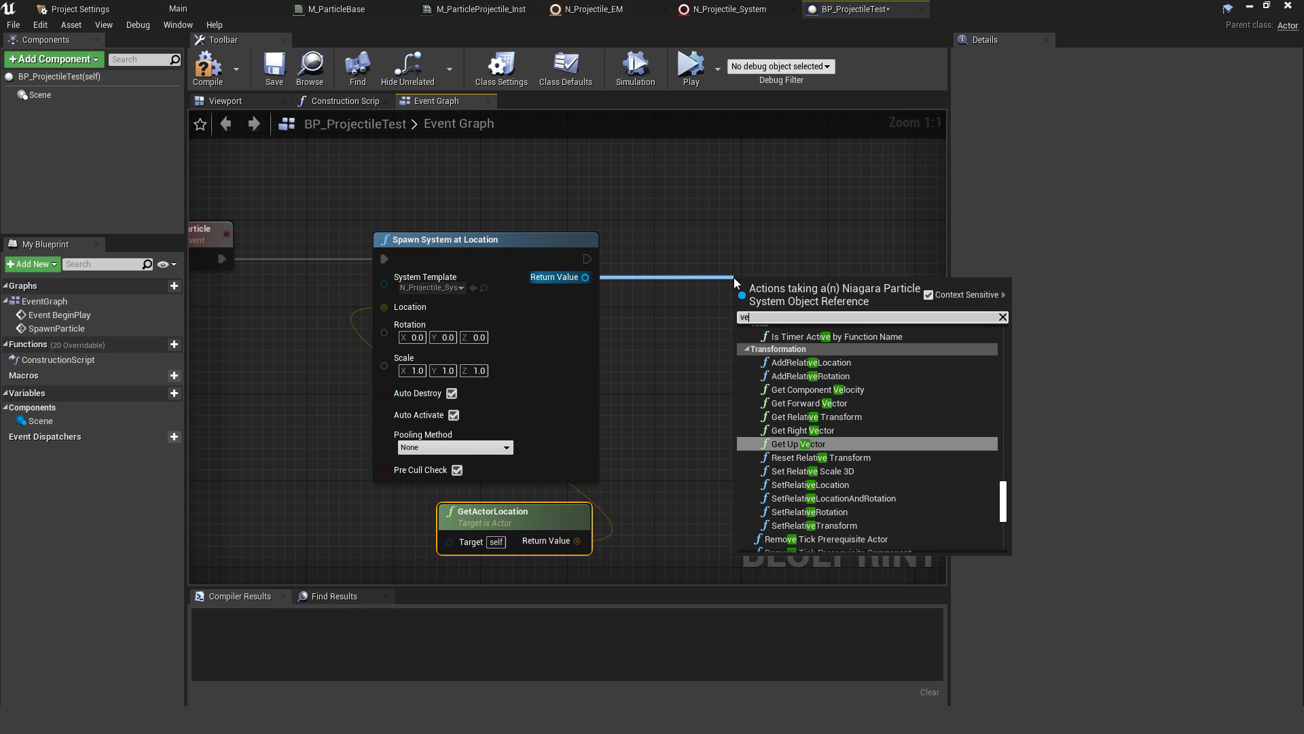
pyautogui.write('ctor param')
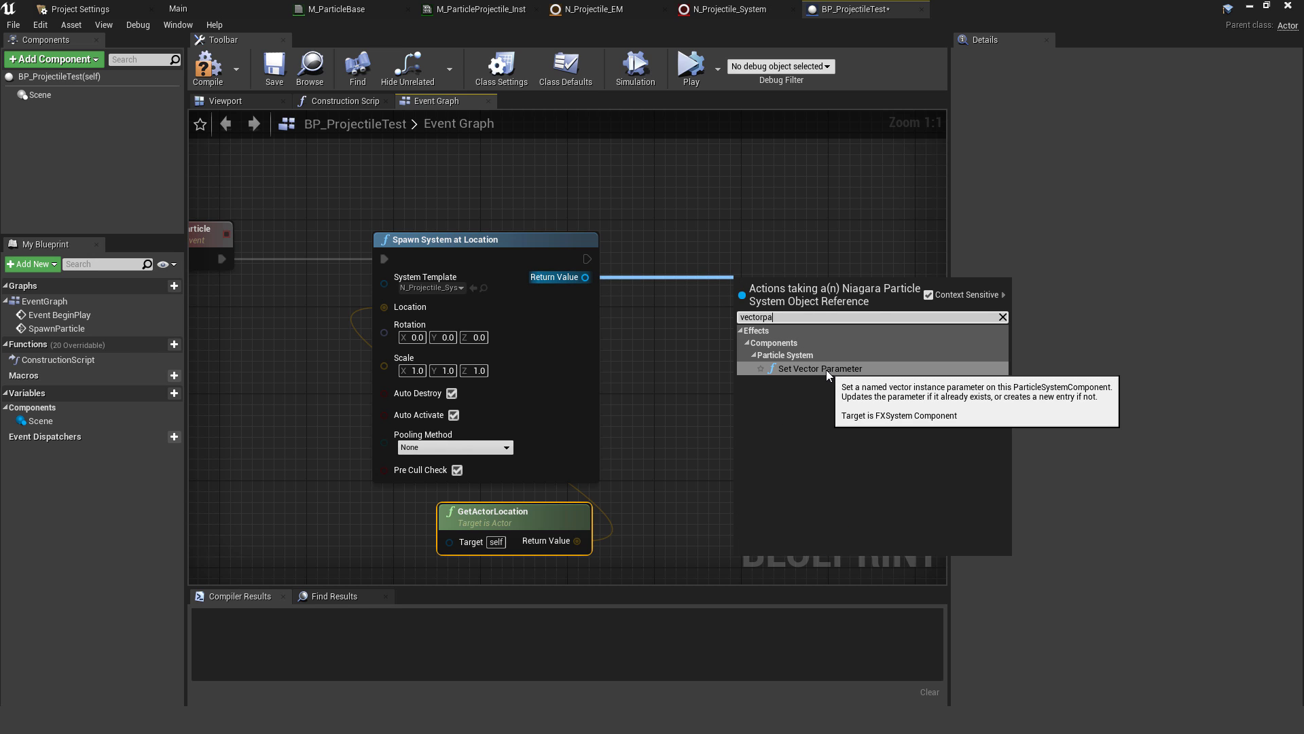
pyautogui.click(826, 370)
pyautogui.moveTo(829, 332); pyautogui.dragTo(814, 273)
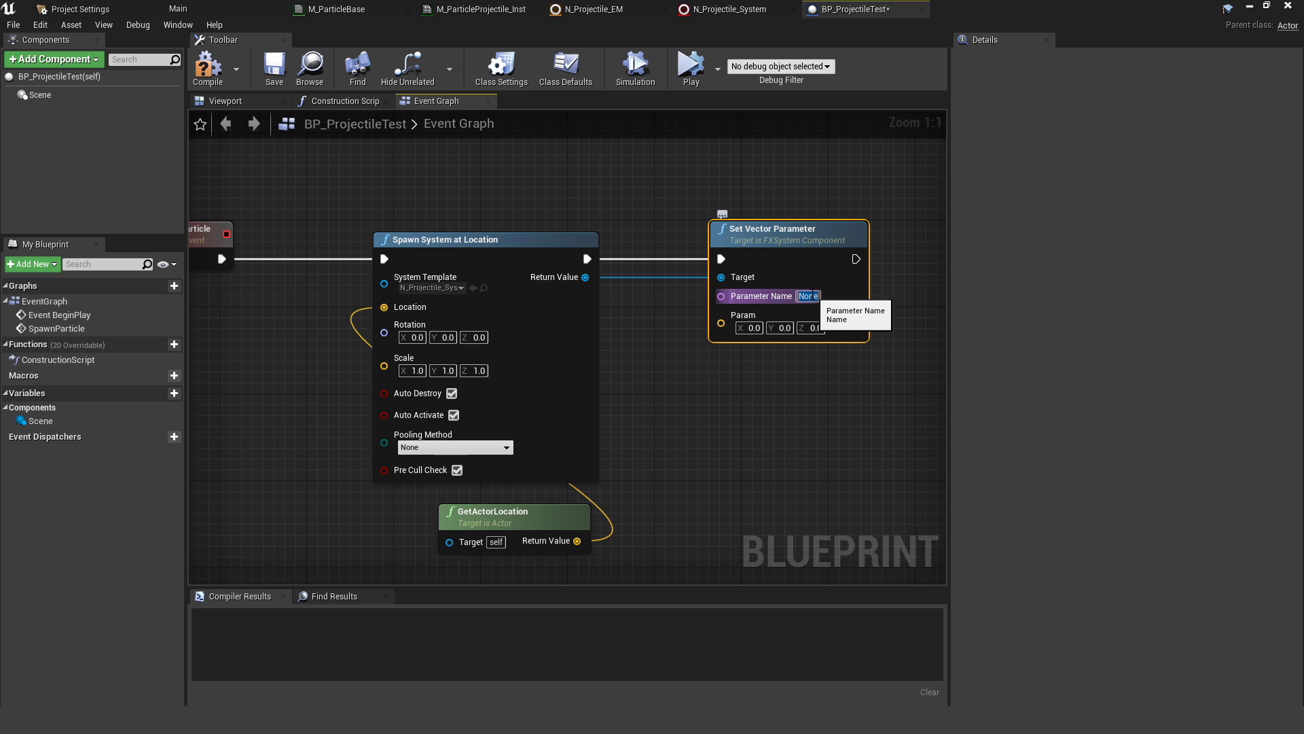
pyautogui.write('BeamEnd')
# - Promote the Param input of Set Vector Parameter to a variable named BeamEnd and place its node below Set Vector Parameter
pyautogui.moveTo(813, 296); pyautogui.dragTo(758, 274, button='right')
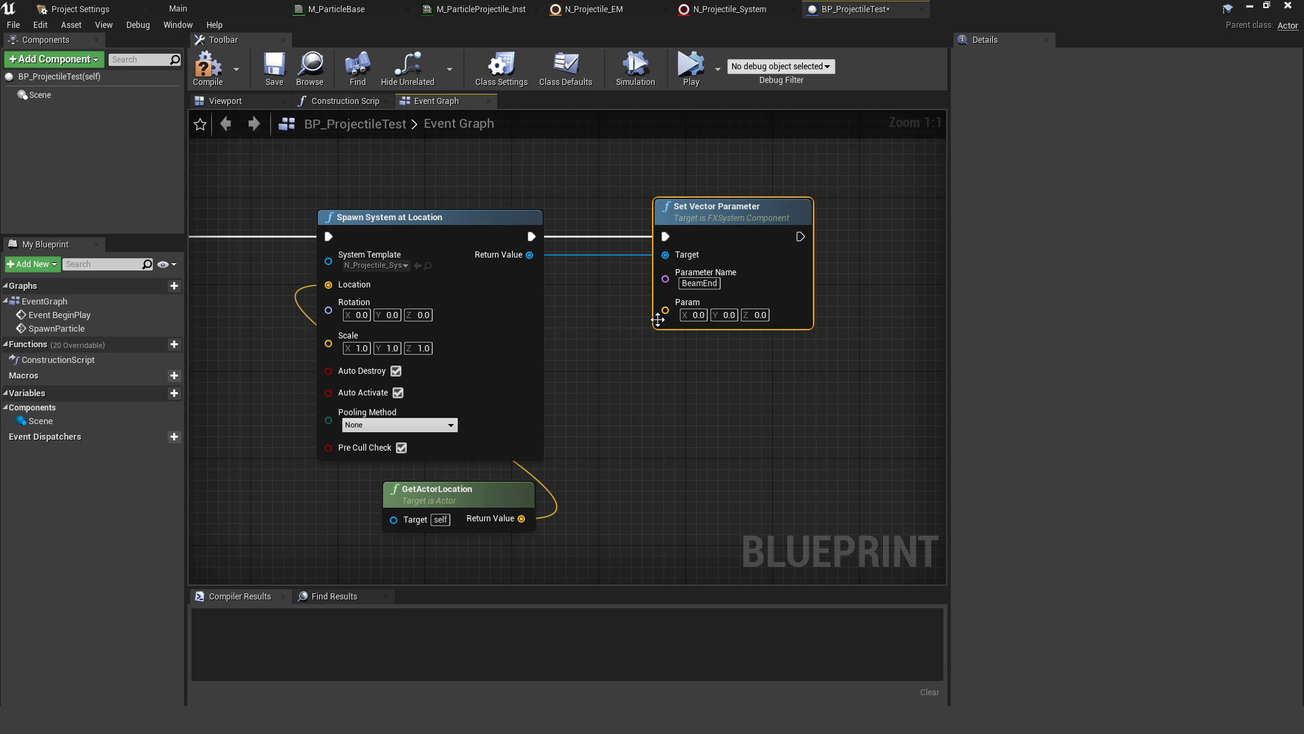
pyautogui.moveTo(665, 311); pyautogui.dragTo(744, 385)
pyautogui.write('promote')
pyautogui.press('Return')
pyautogui.write('Beam')
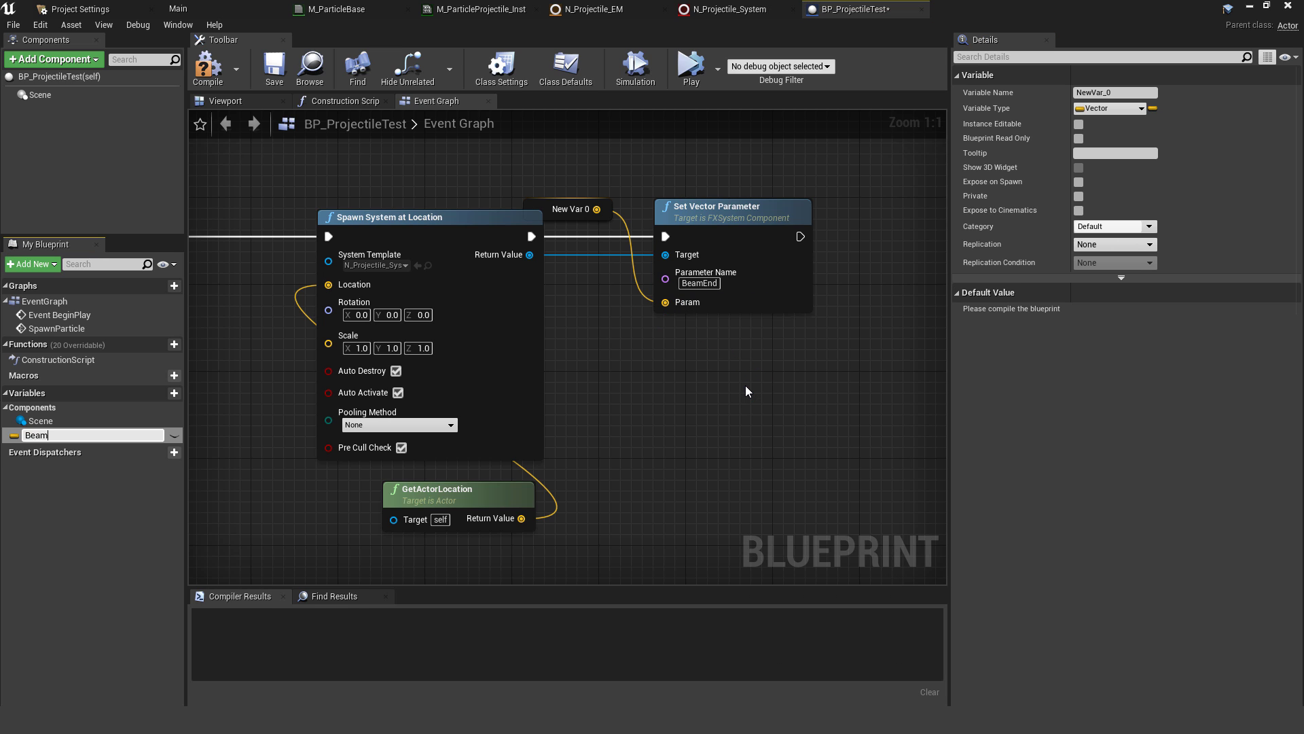
pyautogui.write('End')
pyautogui.press('Return')
pyautogui.moveTo(745, 385); pyautogui.dragTo(617, 390, button='right')
pyautogui.moveTo(442, 213); pyautogui.dragTo(616, 355)
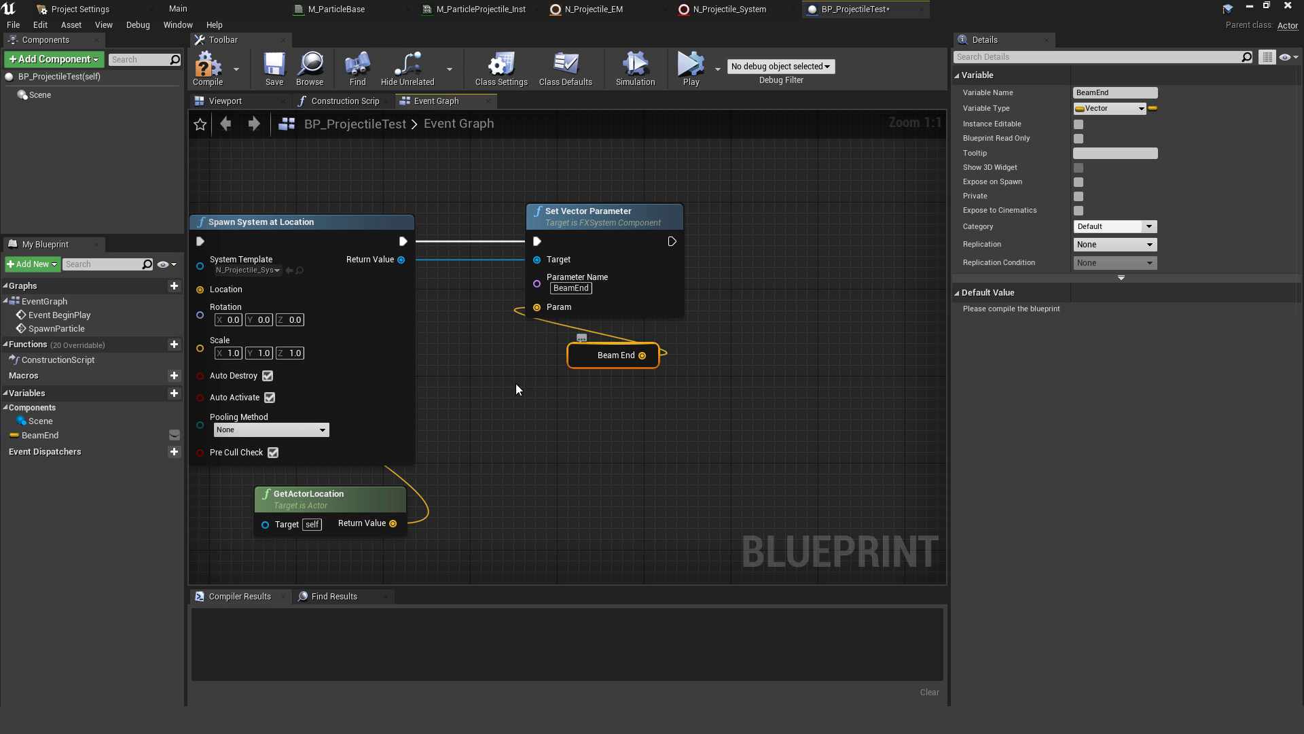
# - Make the BeamEnd variable instance editable with Show 3D Widget enabled, and compile the blueprint
pyautogui.click(174, 435)
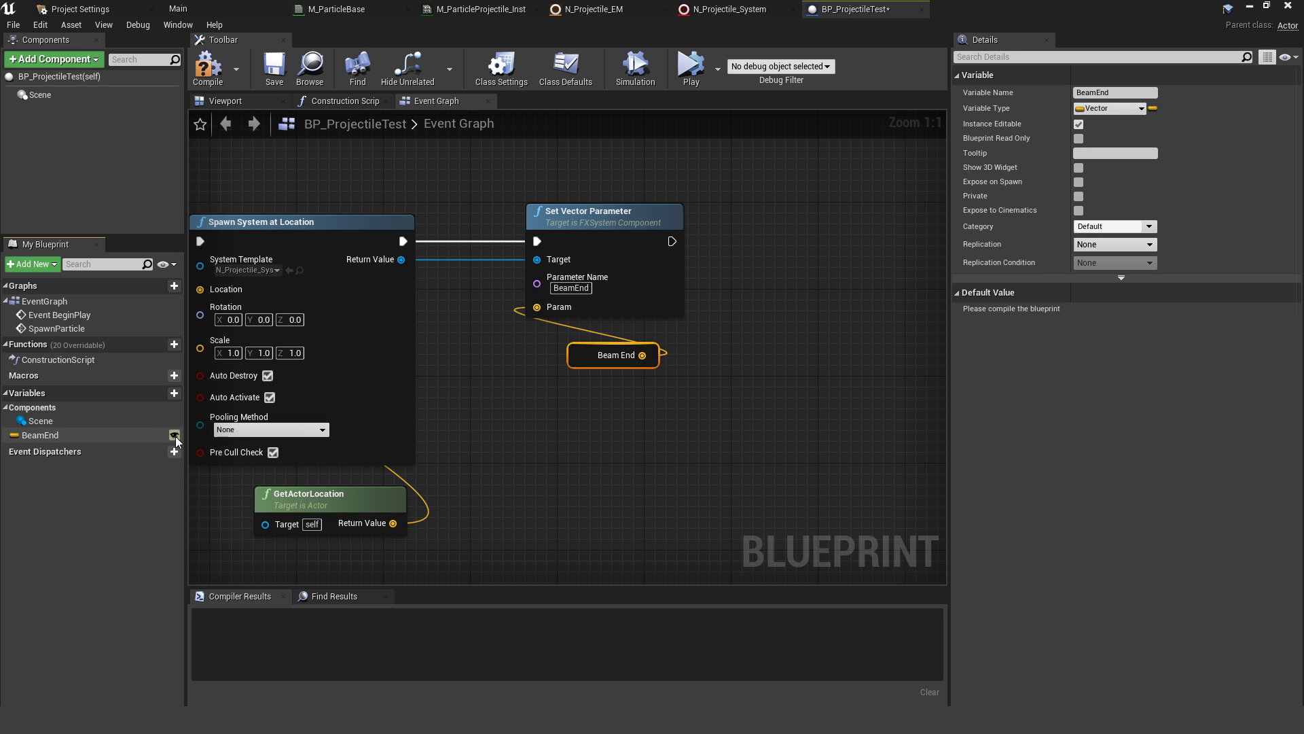
pyautogui.click(1079, 168)
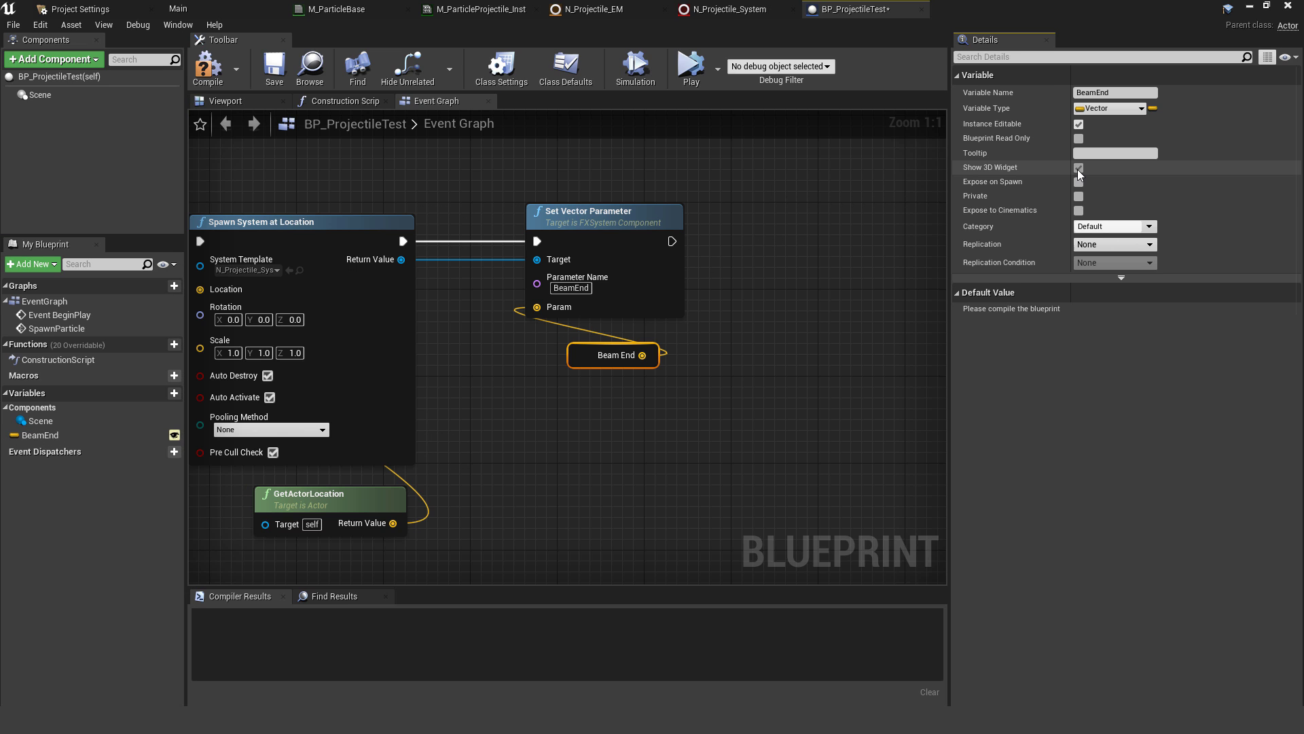
pyautogui.click(208, 68)
# - Place BP_ProjectileTest in the Main level at about X -790, Y 120, Z 50
pyautogui.click(178, 8)
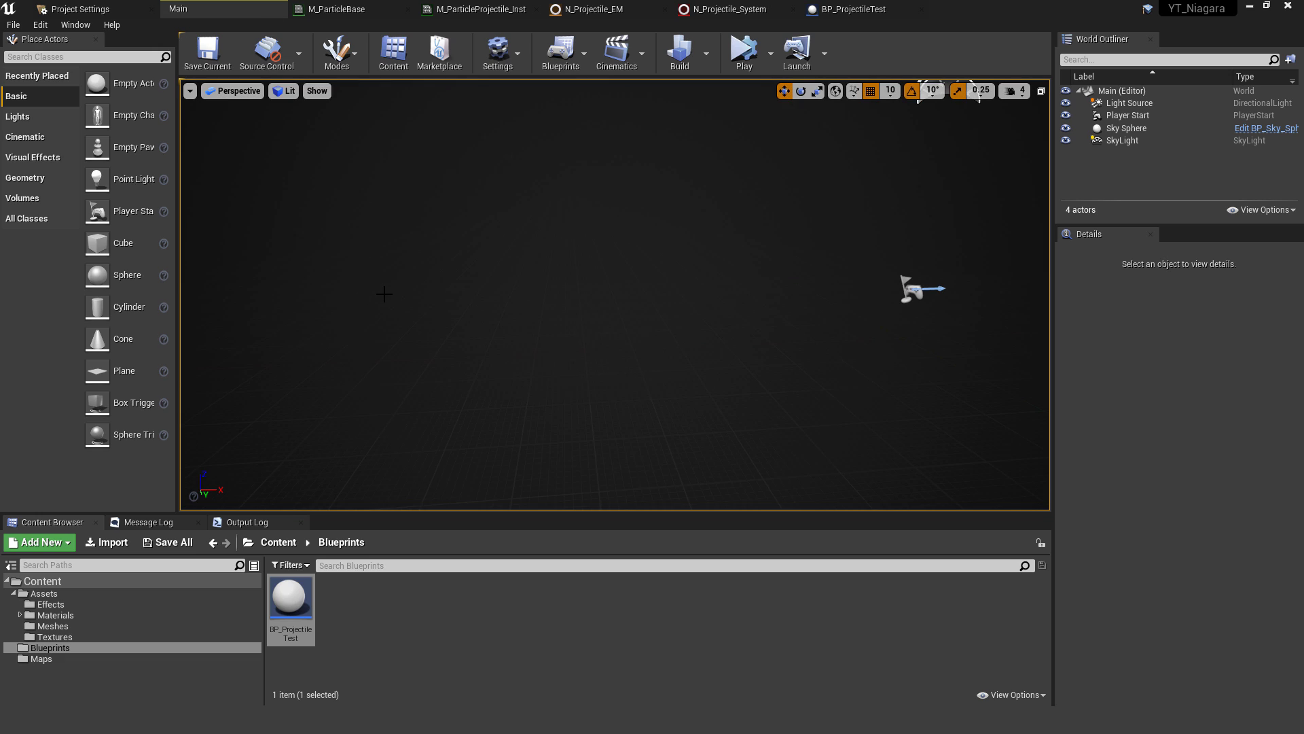
pyautogui.moveTo(300, 583); pyautogui.dragTo(534, 355)
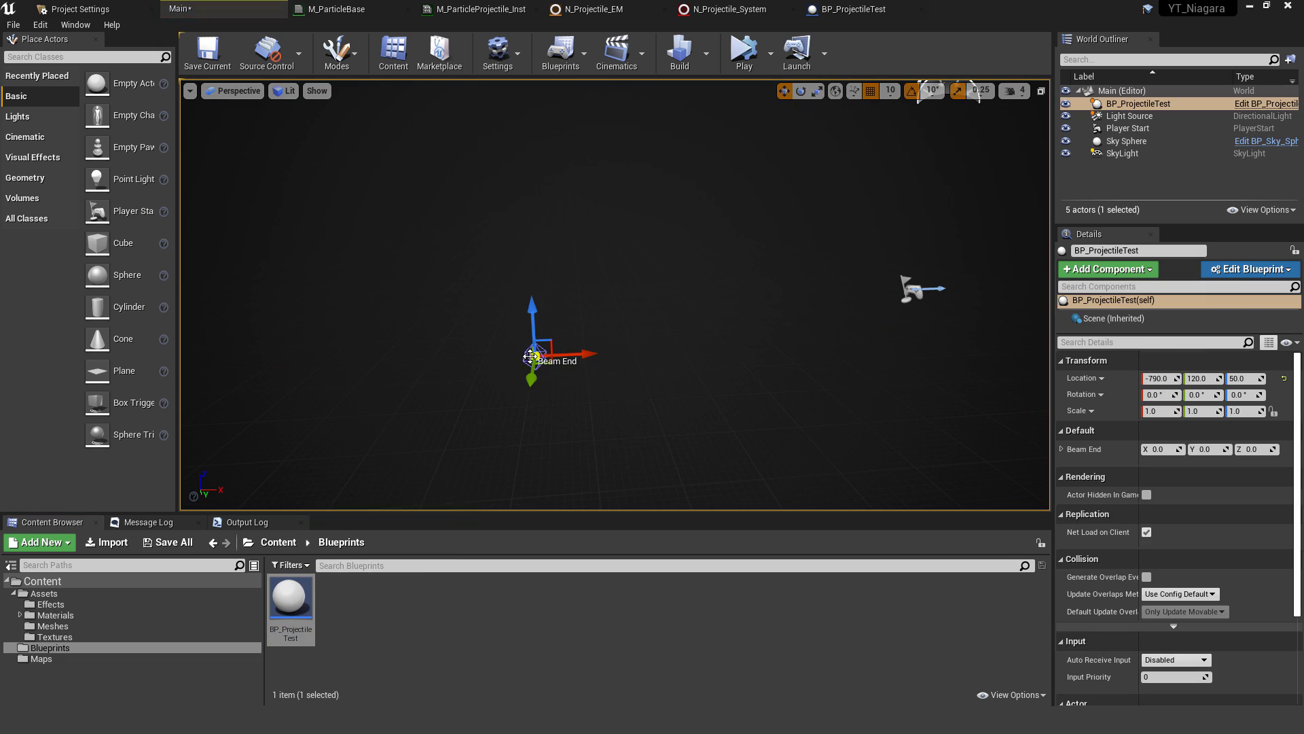
# - Move the placed actor's Beam End widget to X 500.0 and start playing the level
pyautogui.moveTo(530, 356); pyautogui.dragTo(877, 378)
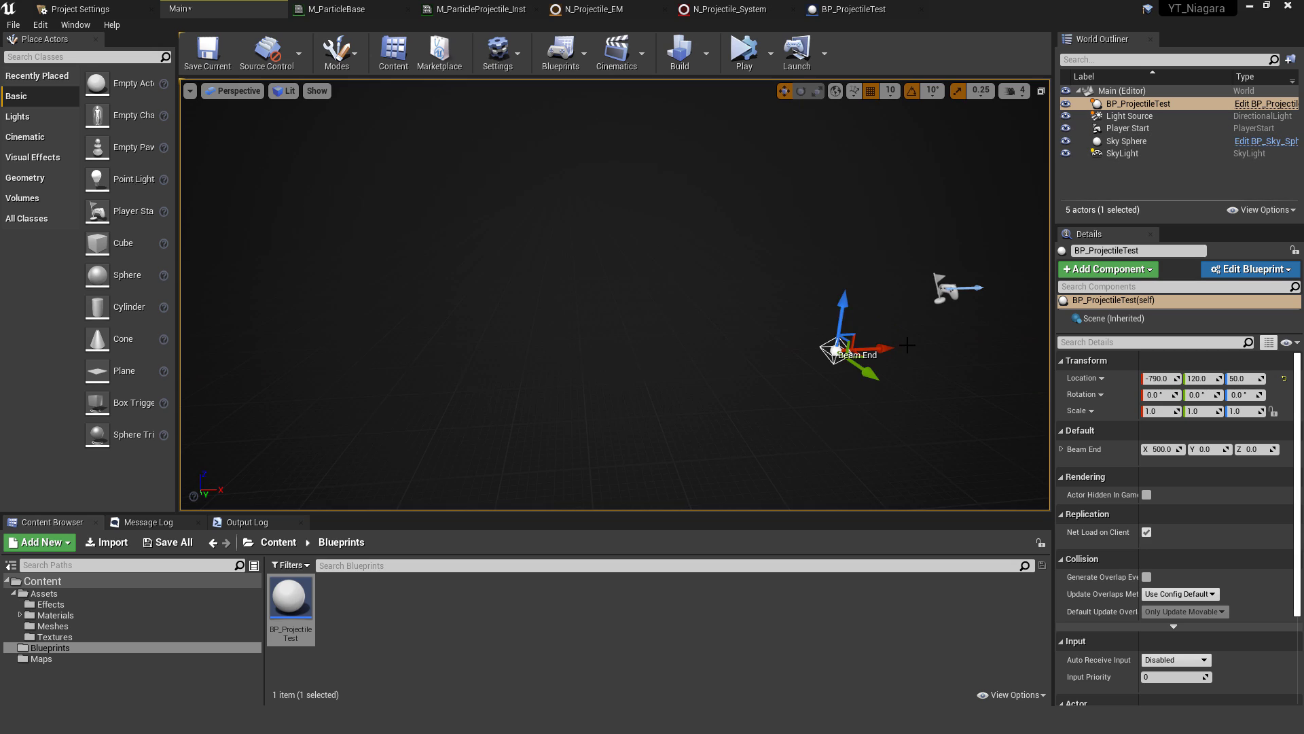
pyautogui.click(745, 55)
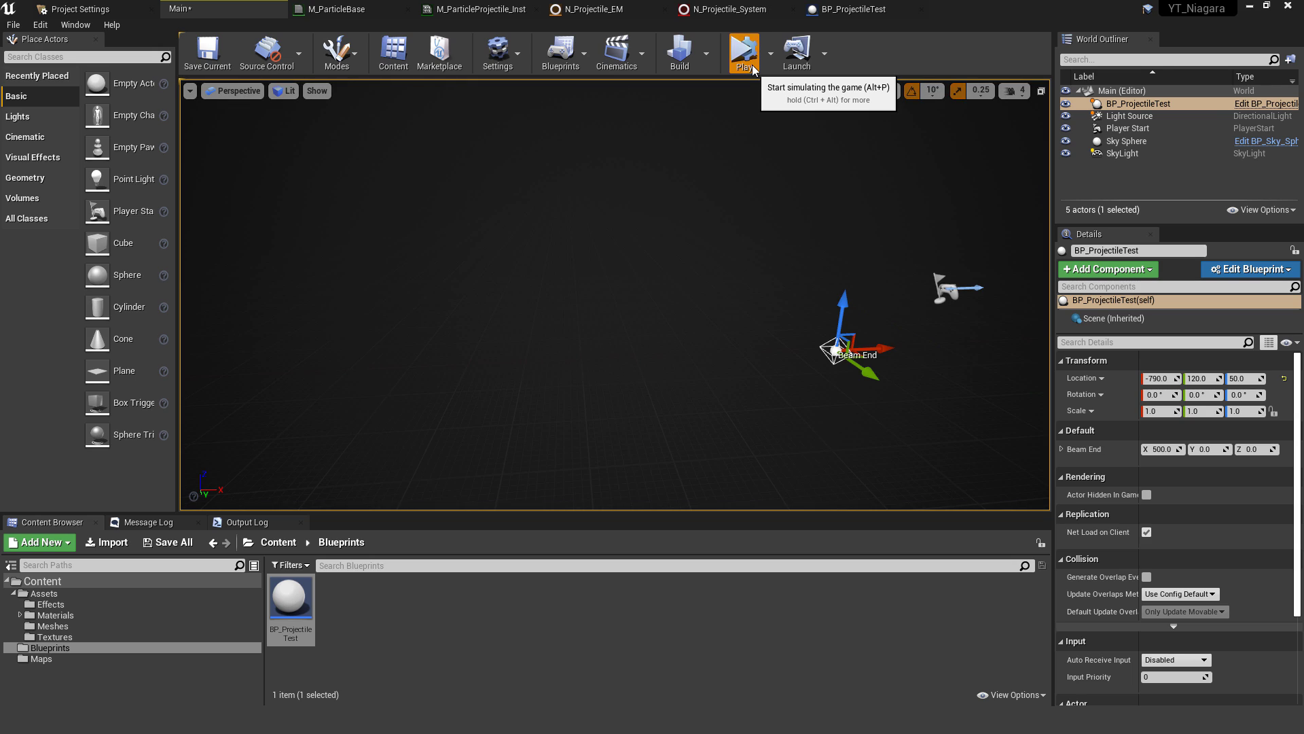
# - Select BP_ProjectileTest in the running level and move its Beam End point to X 500.0, Y -310.0, Z -110.0
pyautogui.click(845, 365)
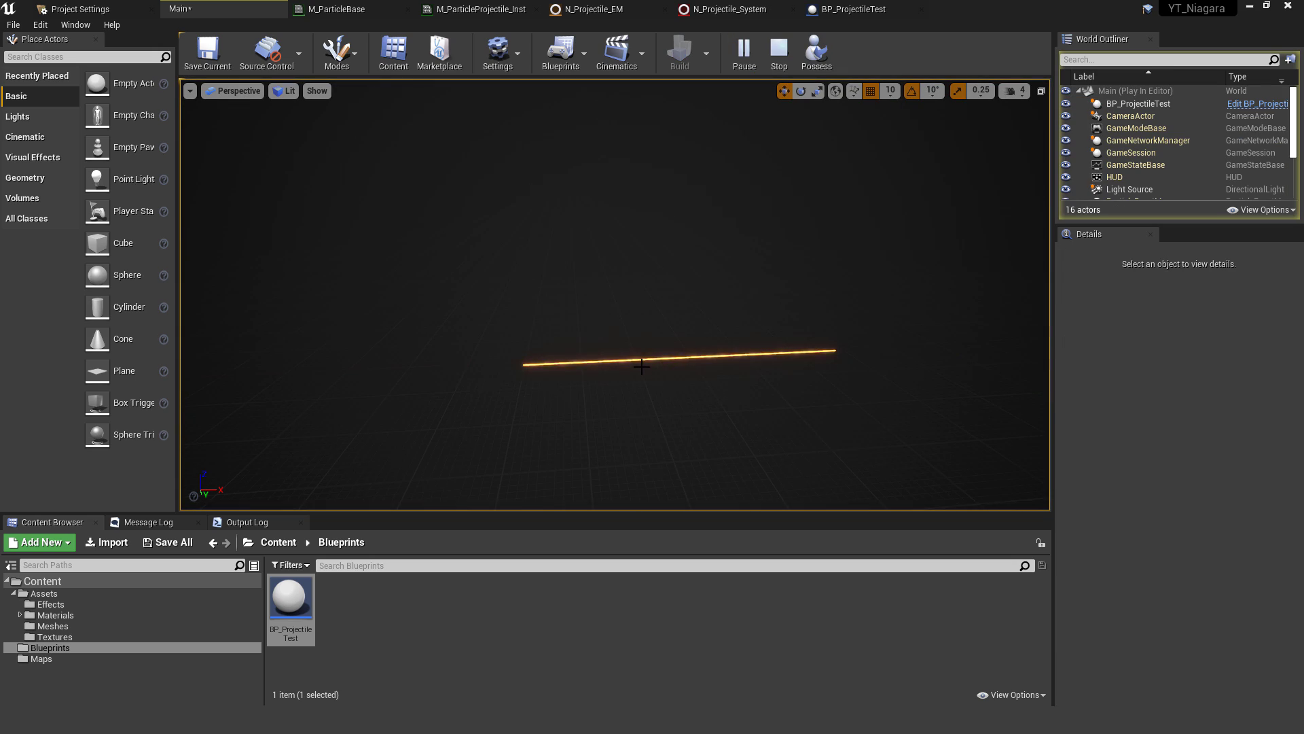
pyautogui.click(1174, 106)
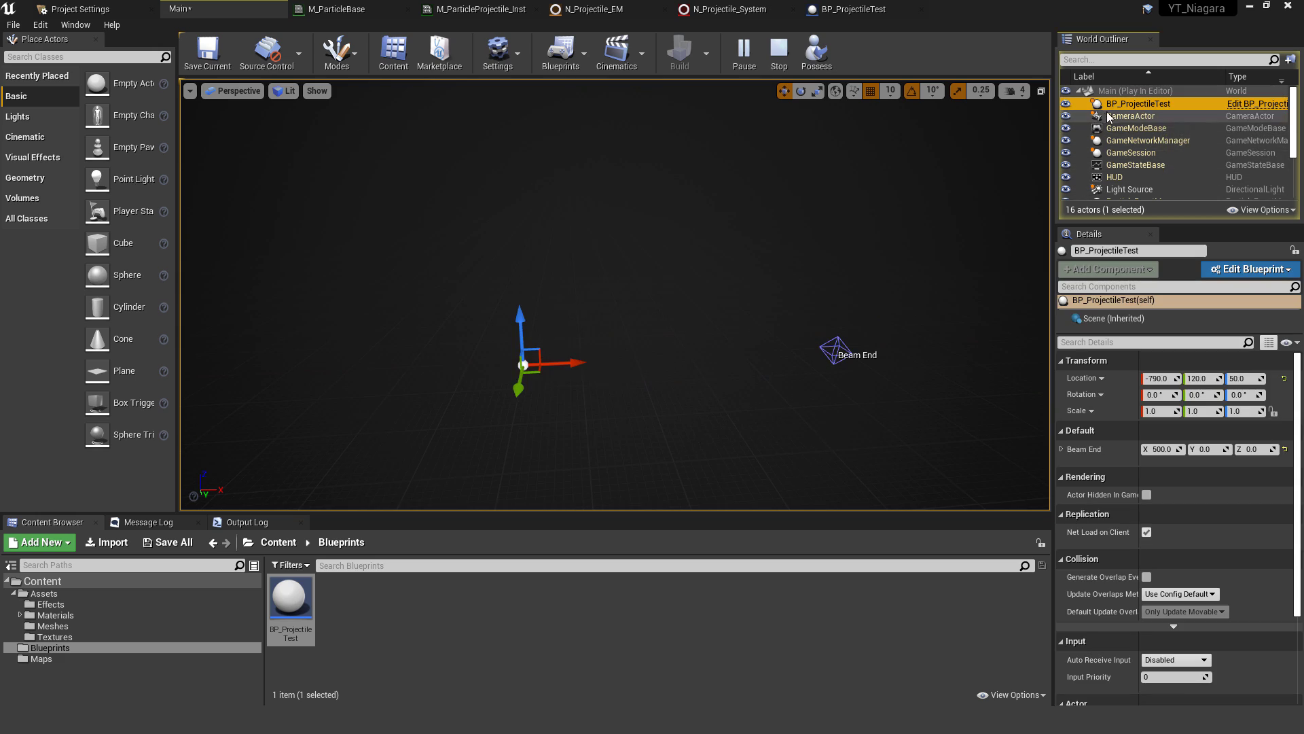
pyautogui.click(836, 351)
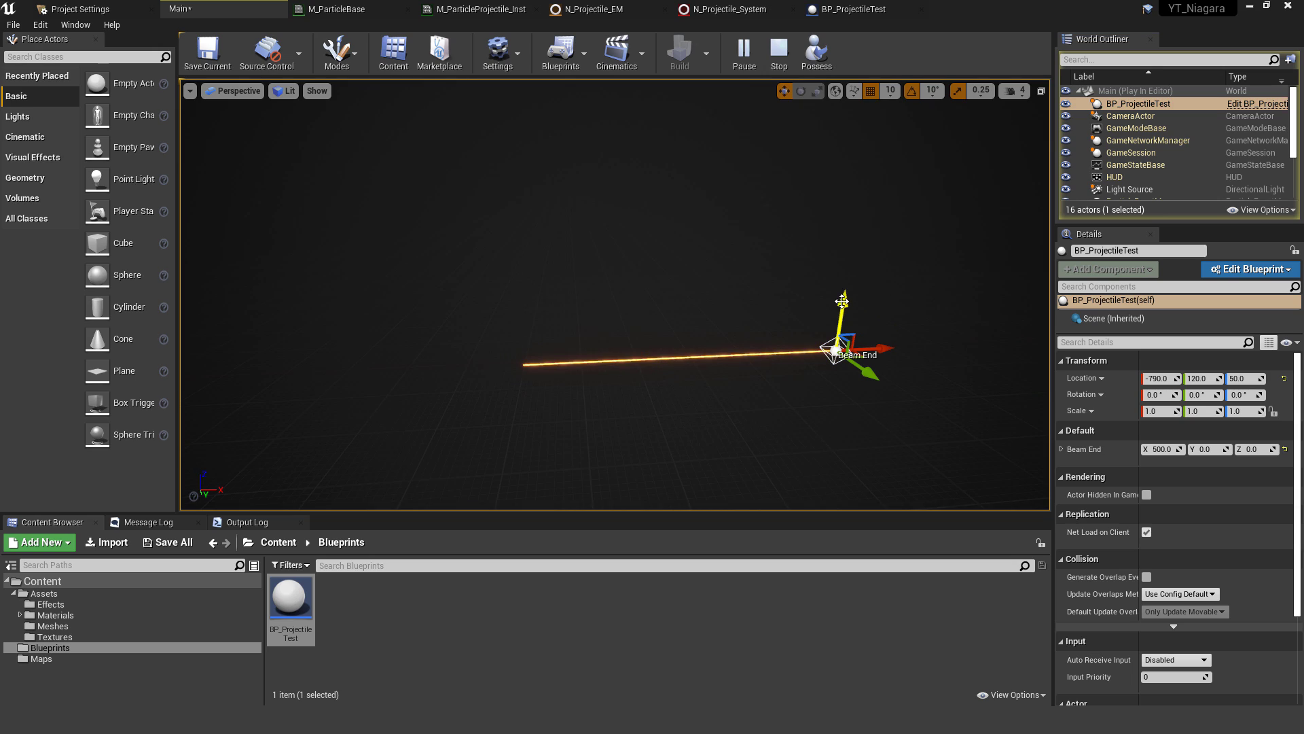
pyautogui.moveTo(843, 293); pyautogui.dragTo(843, 353)
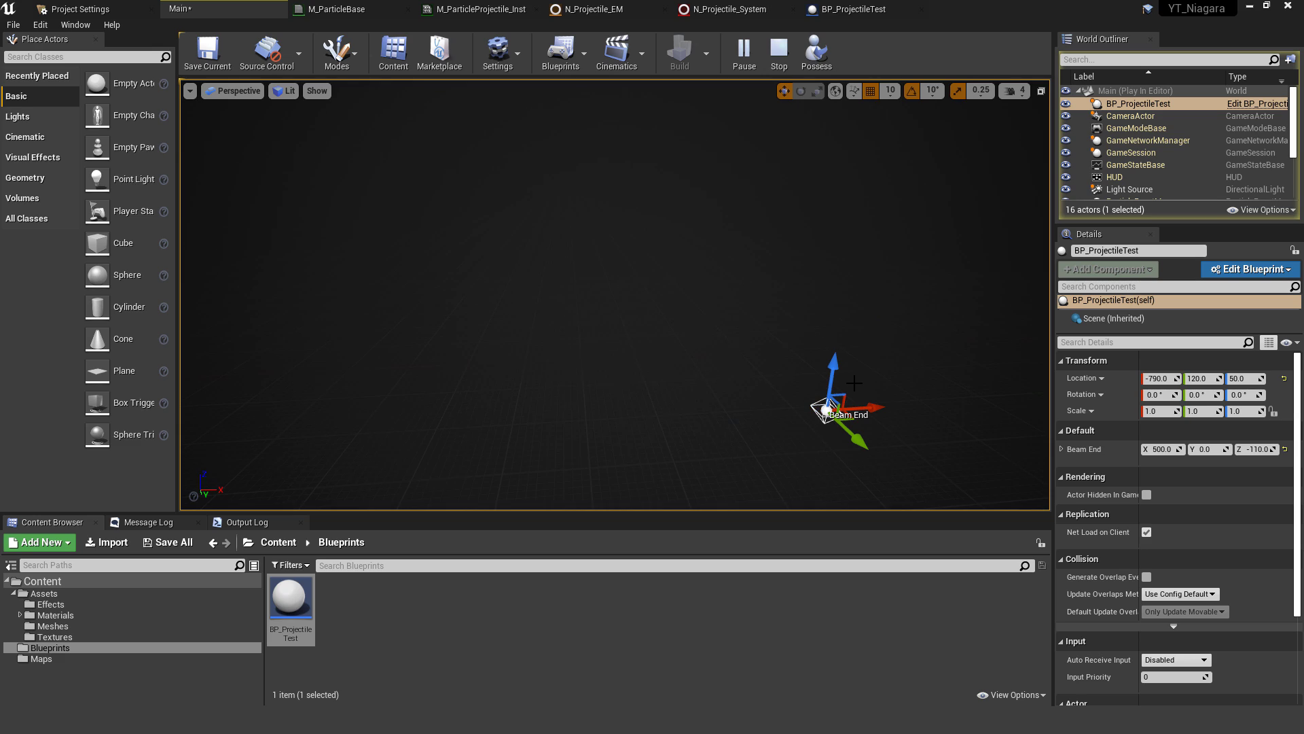
pyautogui.moveTo(853, 427); pyautogui.dragTo(779, 357)
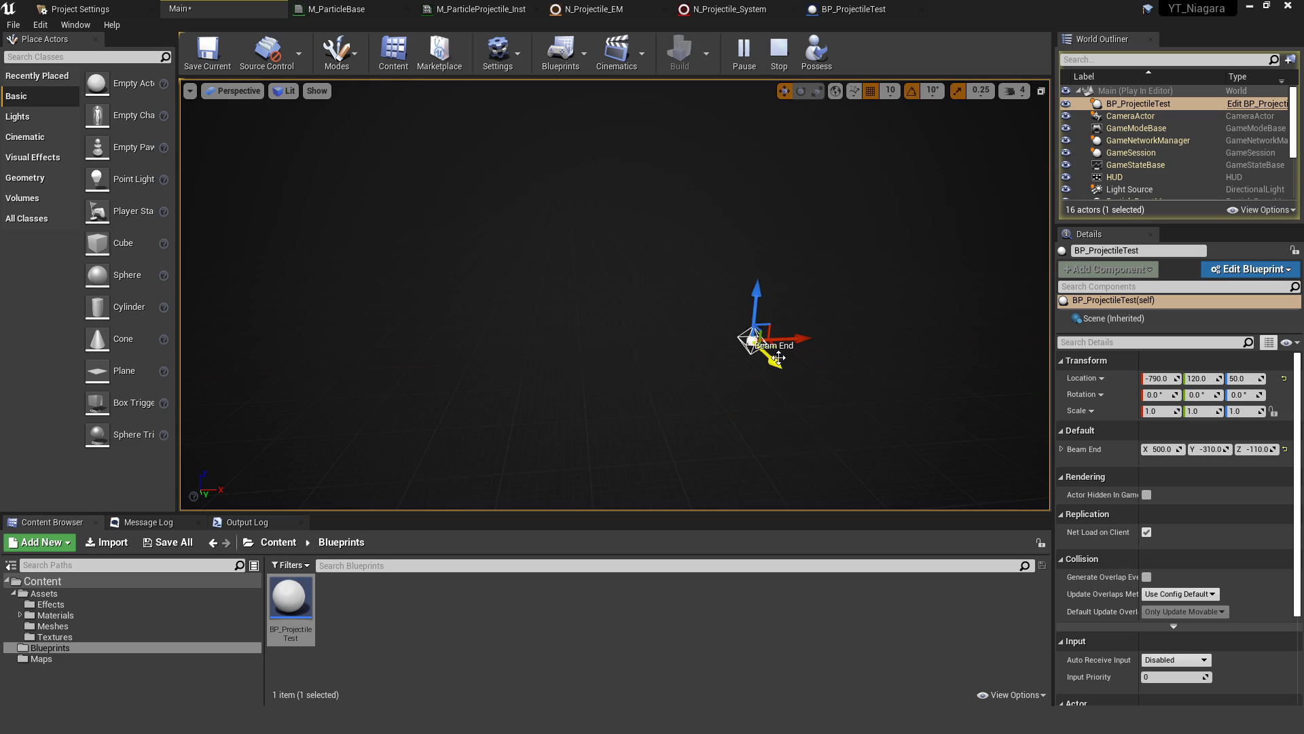
# - Apply the N_Projectile_EM emitter changes and check the beam in the running Main level
pyautogui.click(657, 7)
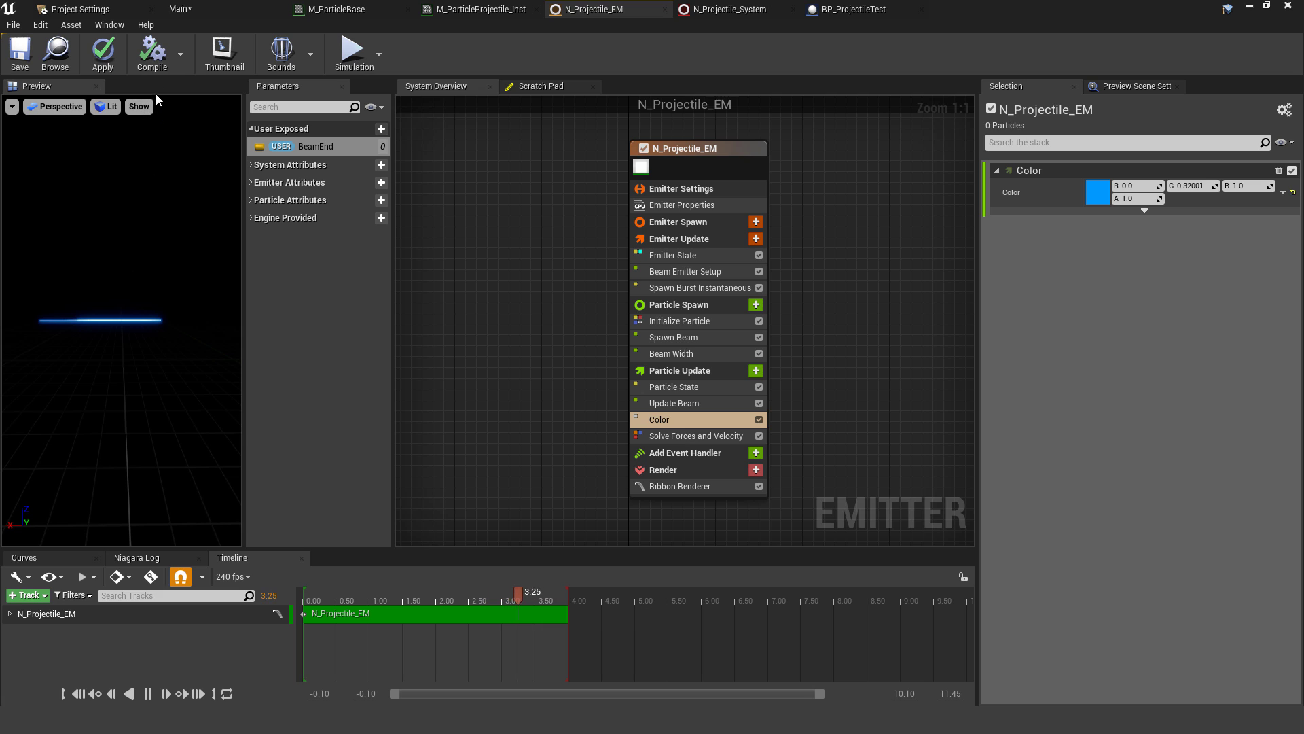
pyautogui.click(103, 54)
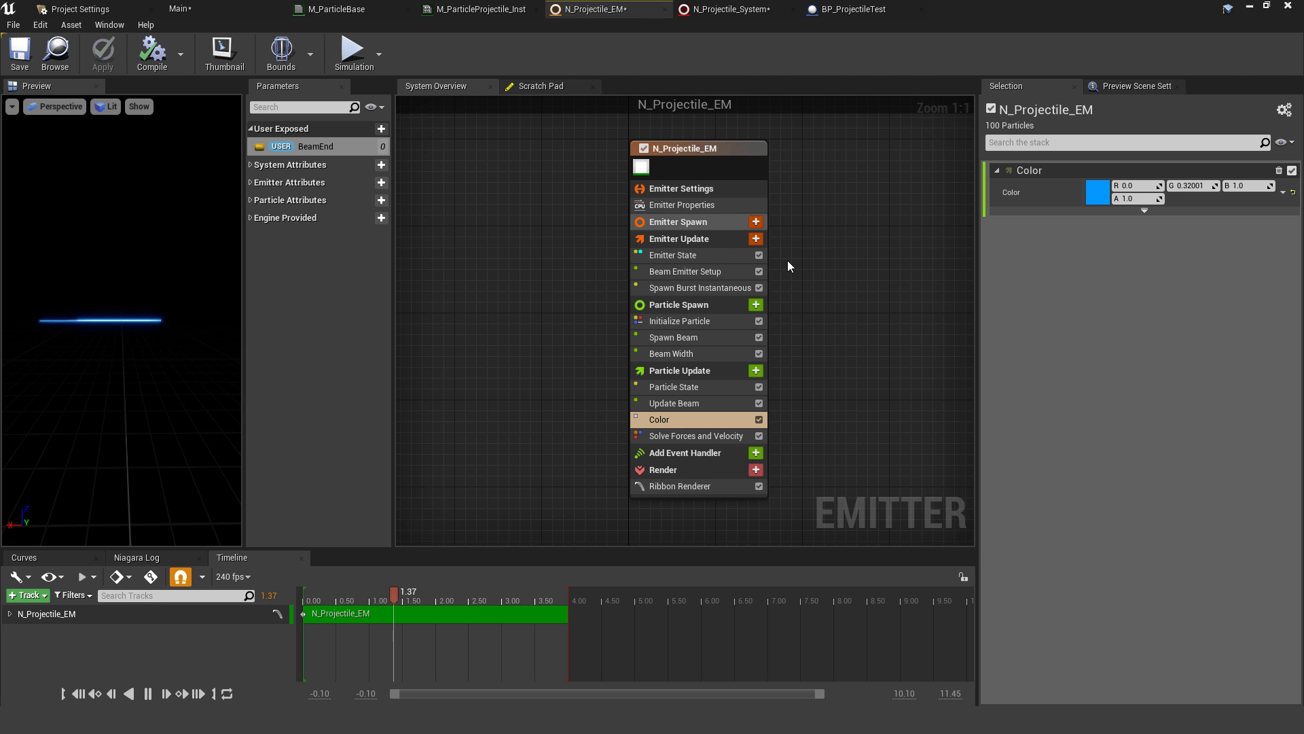
pyautogui.click(180, 8)
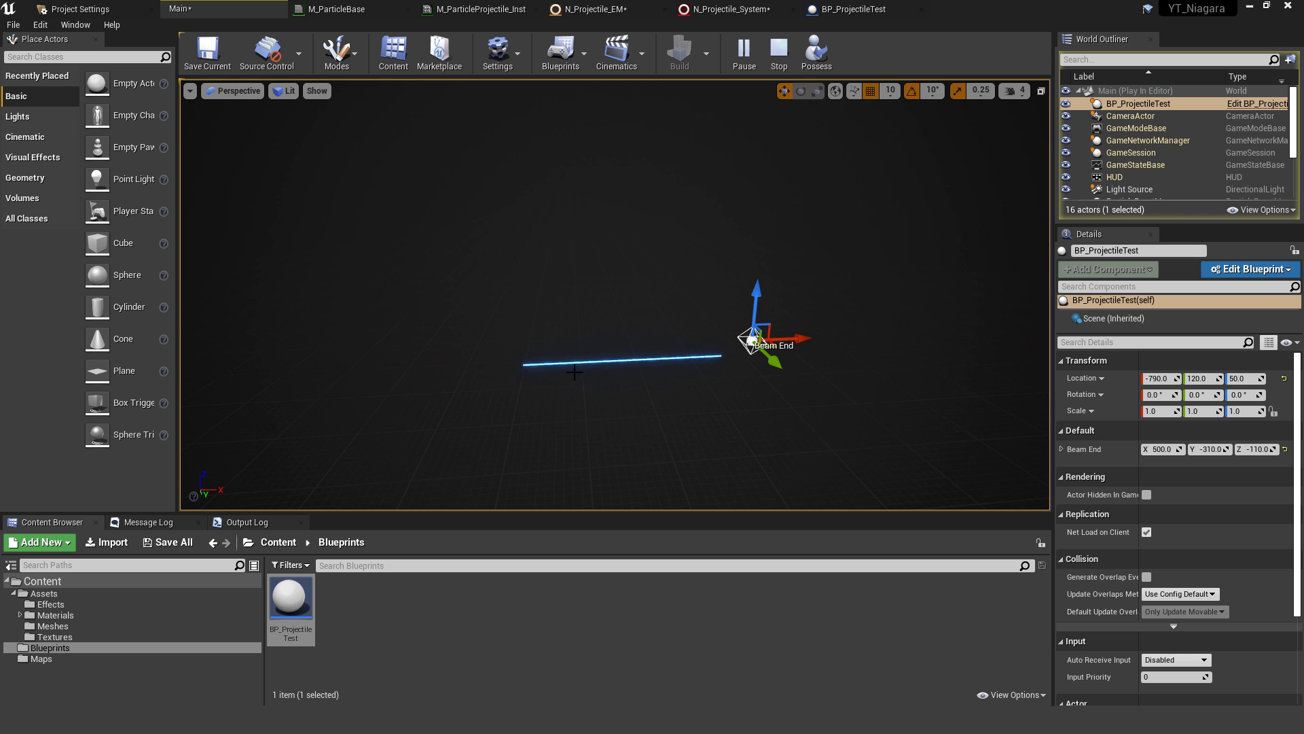
# - Link Beam End in the Beam Emitter Setup of N_Projectile_System to the user parameter BeamEnd
pyautogui.click(724, 9)
pyautogui.click(1276, 217)
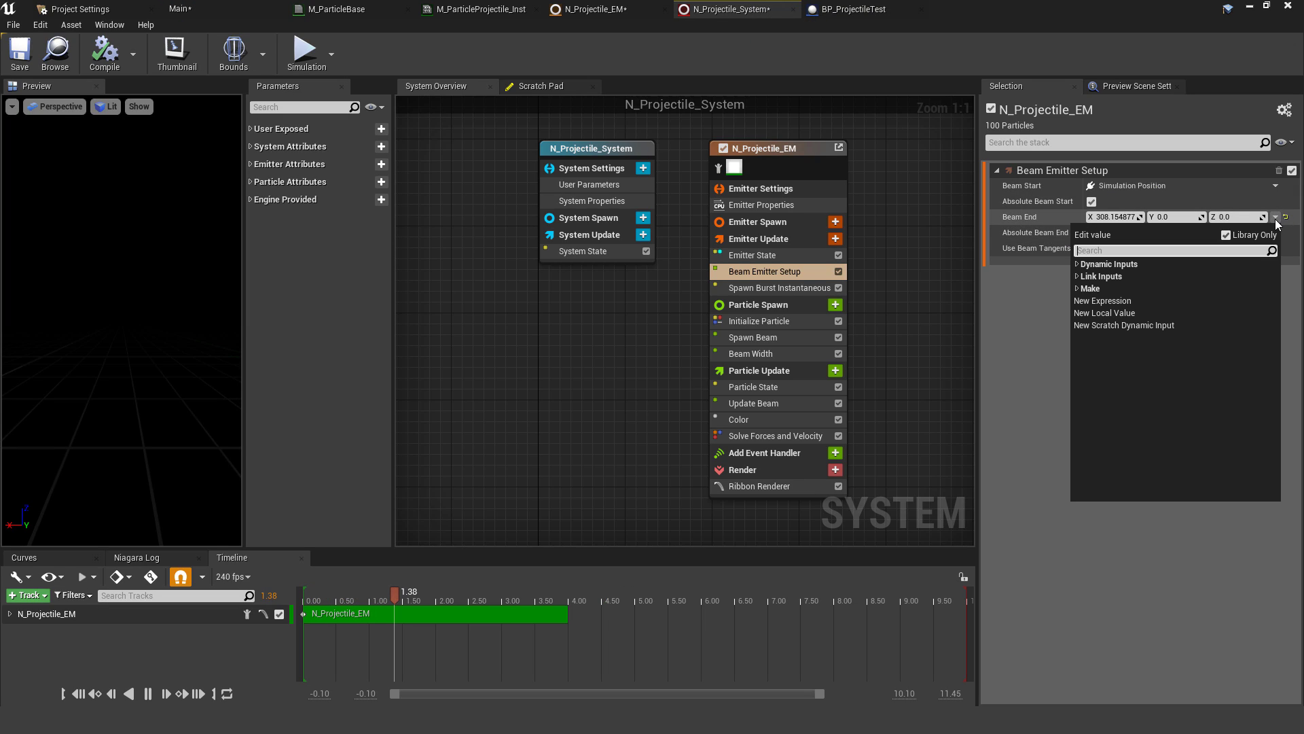
pyautogui.write('use')
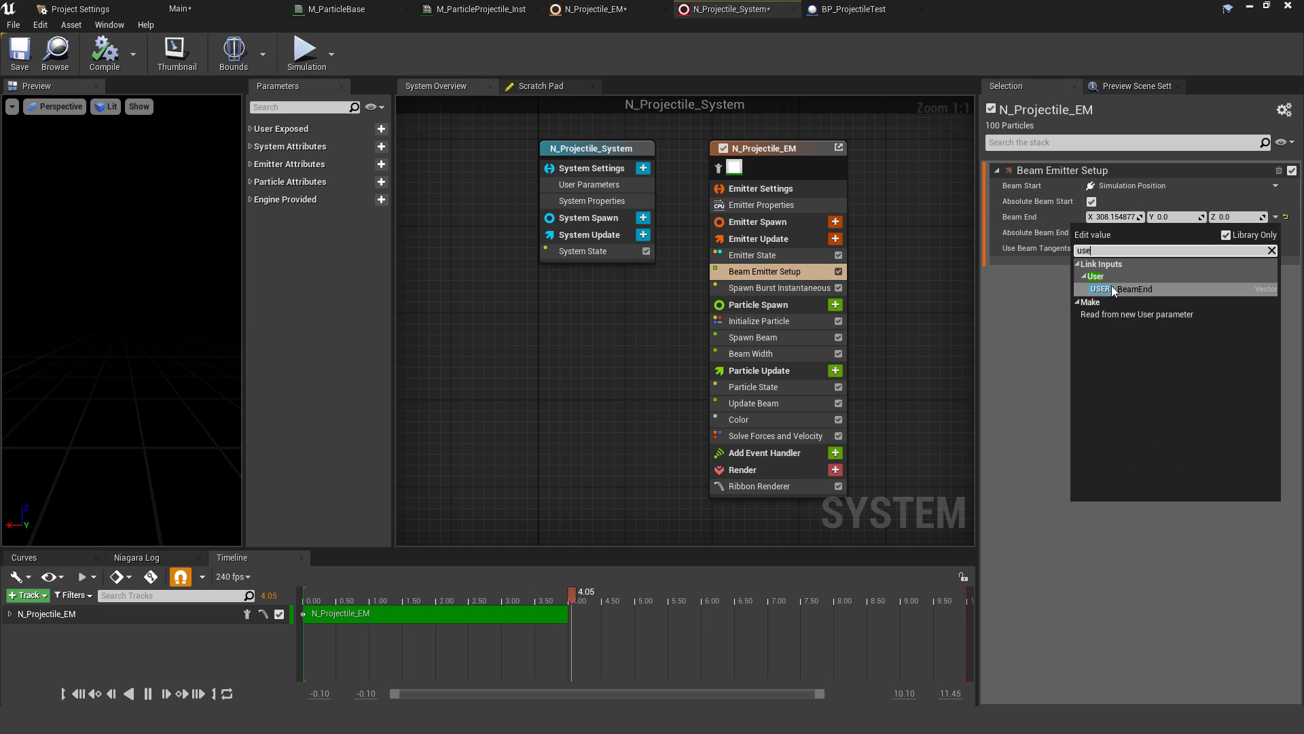
pyautogui.click(1121, 289)
# - Test the linked beam in the Main level by moving the actor's Beam End point to X 600.0, Y 180.0, Z 70.0
pyautogui.click(180, 8)
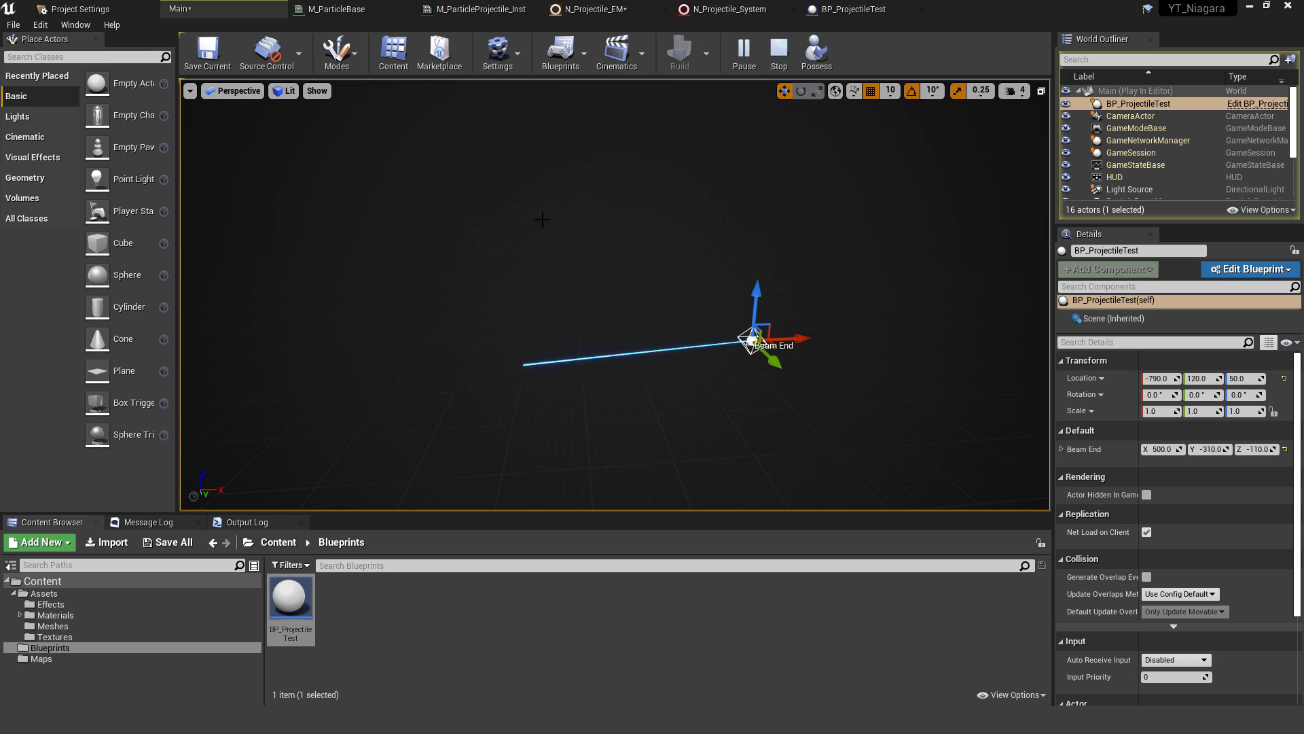
pyautogui.moveTo(758, 307); pyautogui.dragTo(985, 408)
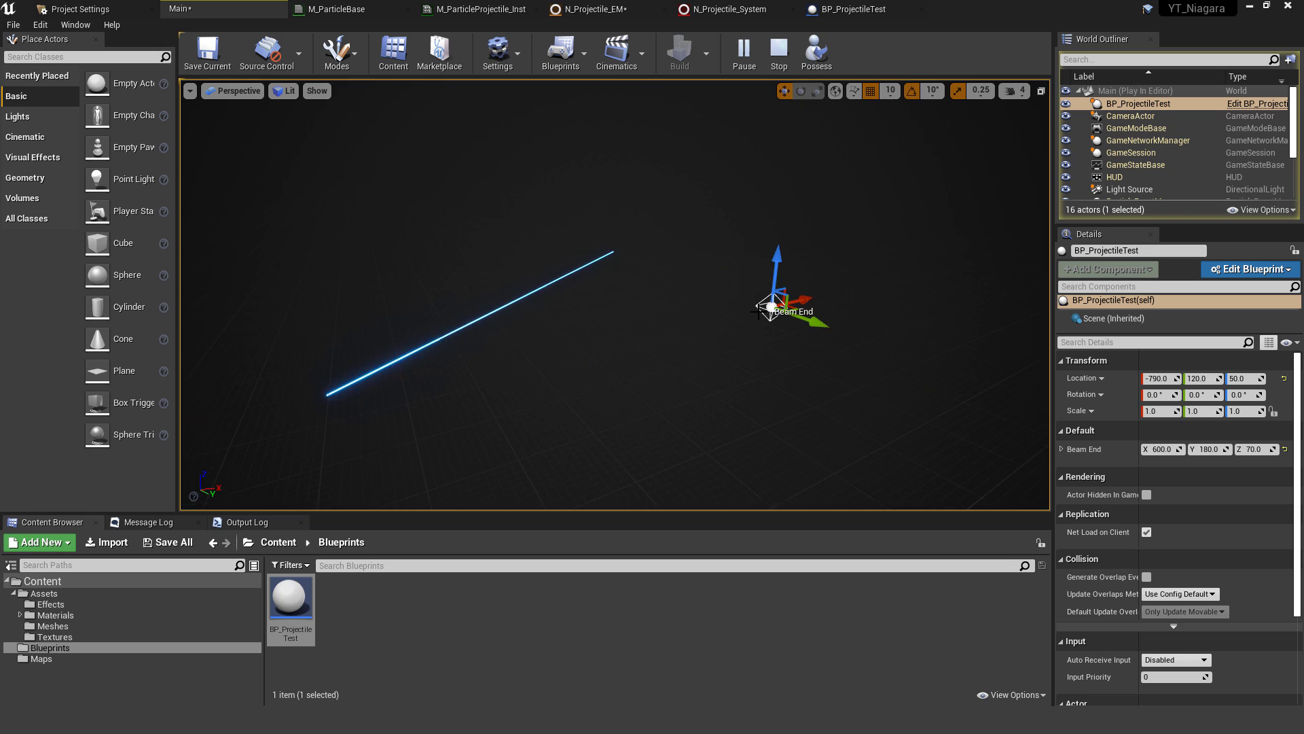
# - Set the Color of N_Projectile_EM to orange (R 1.0, G 0.221514, B 0.0) and check the Beam End link in N_Projectile_System
pyautogui.click(591, 9)
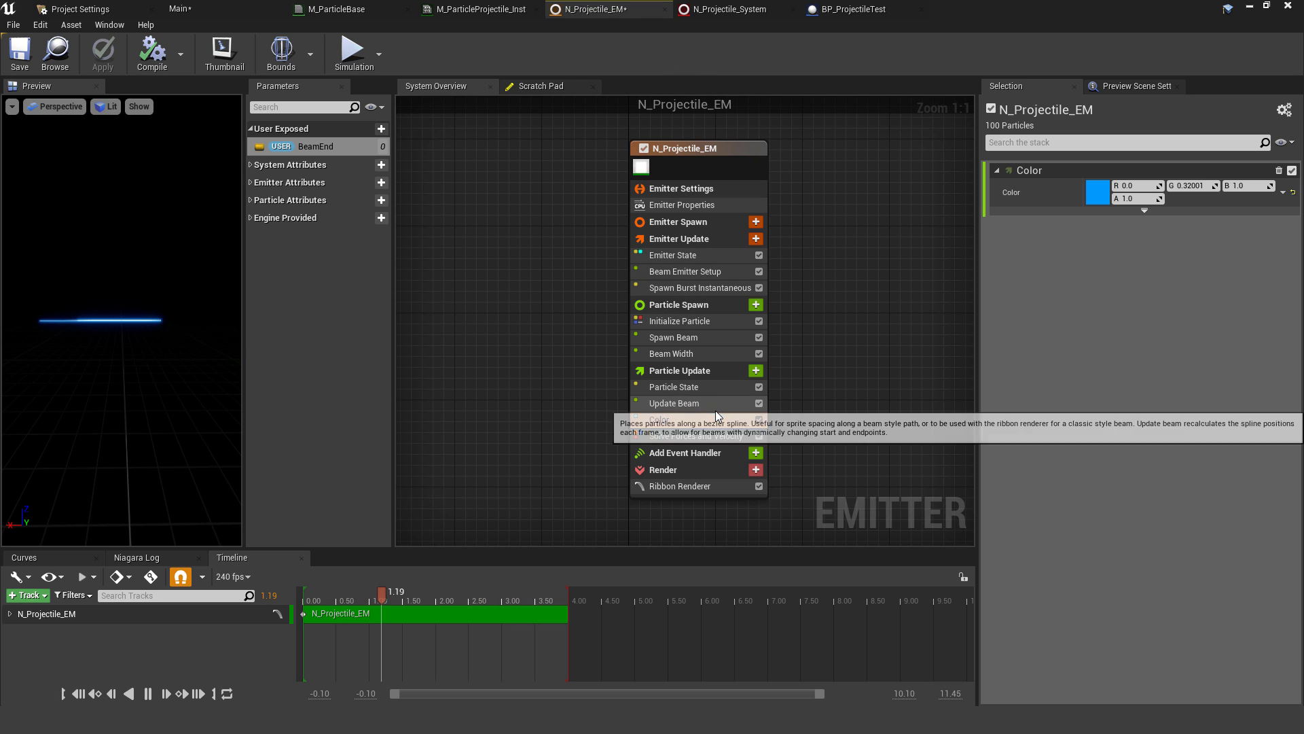
pyautogui.click(1098, 192)
pyautogui.click(951, 322)
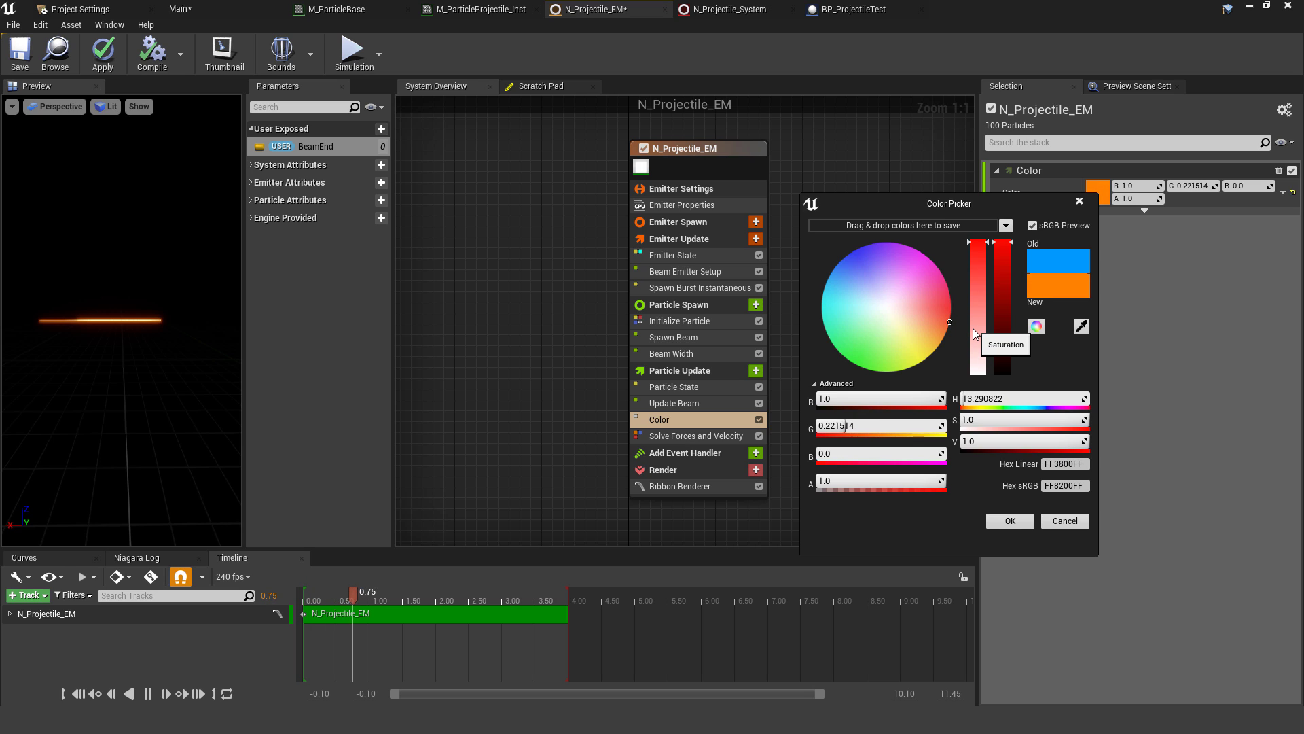
pyautogui.click(1011, 521)
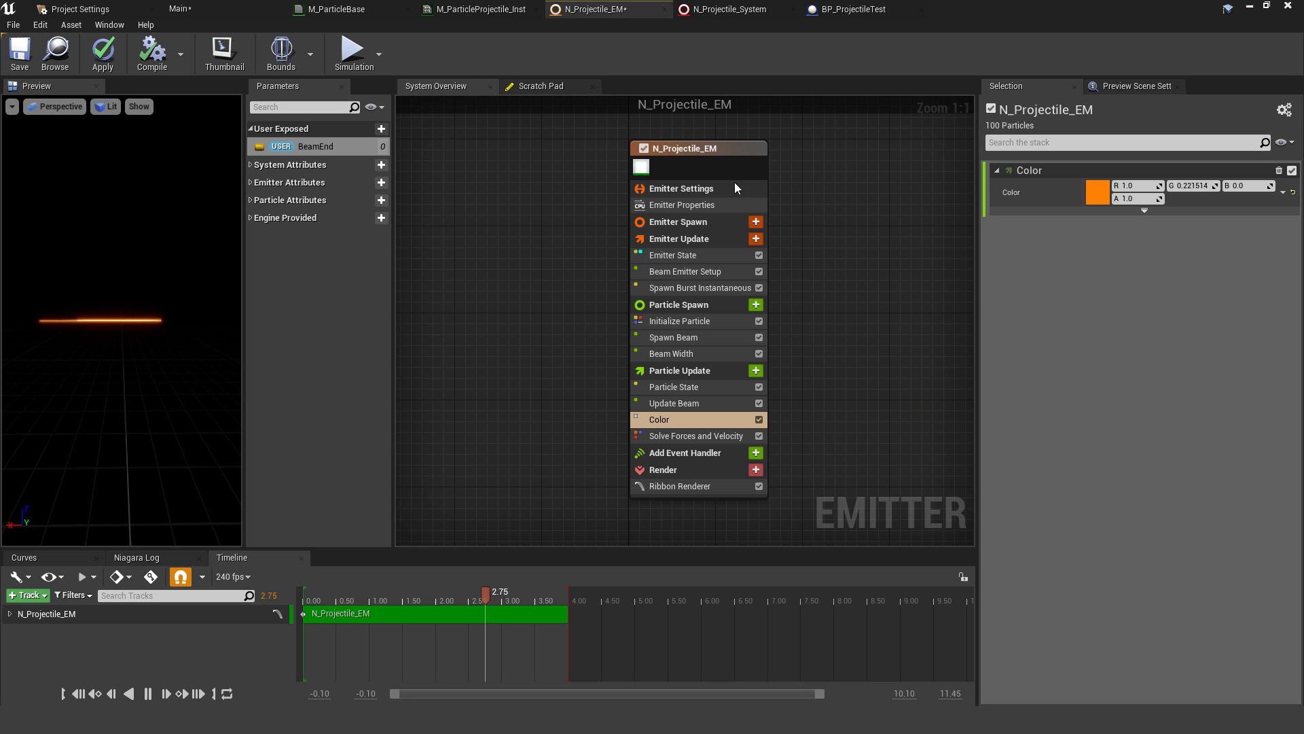
pyautogui.click(724, 9)
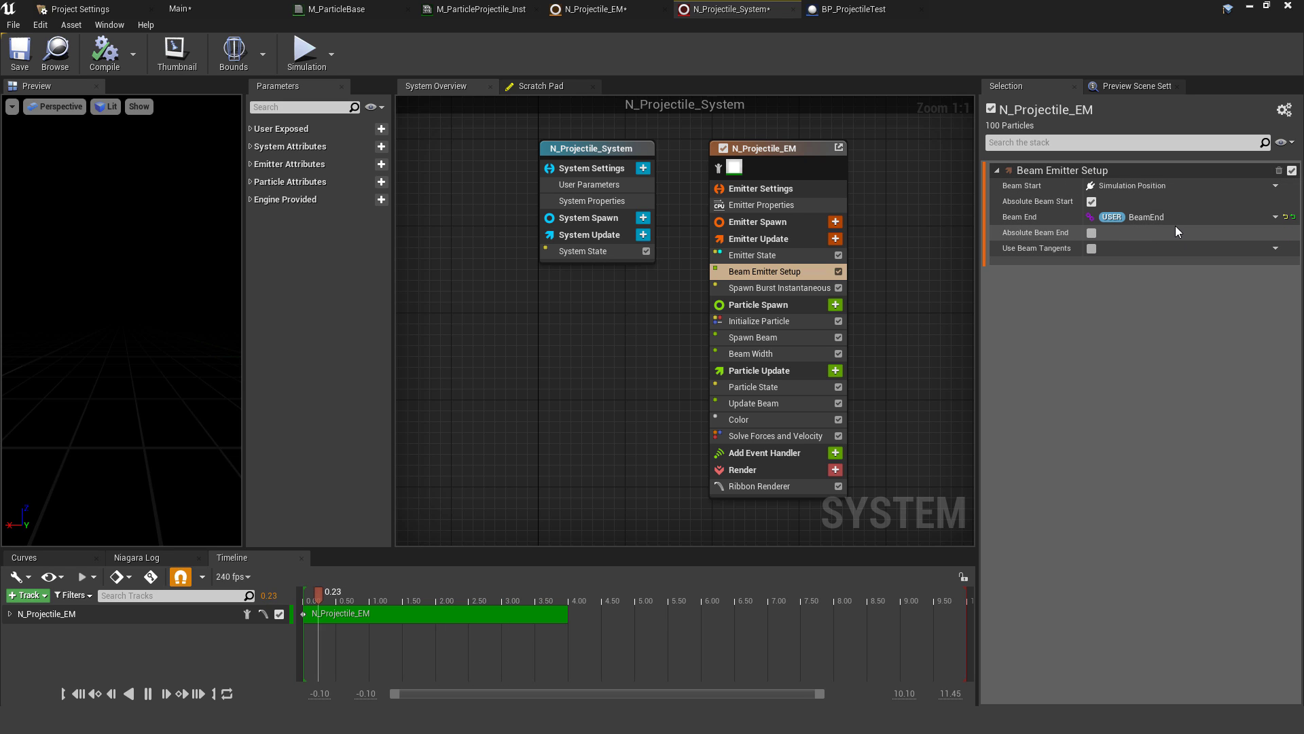
# - Move the actor's Beam End point in the Main level to X 190.0, Y 180.0, Z 190.0 and deselect the actor
pyautogui.click(242, 12)
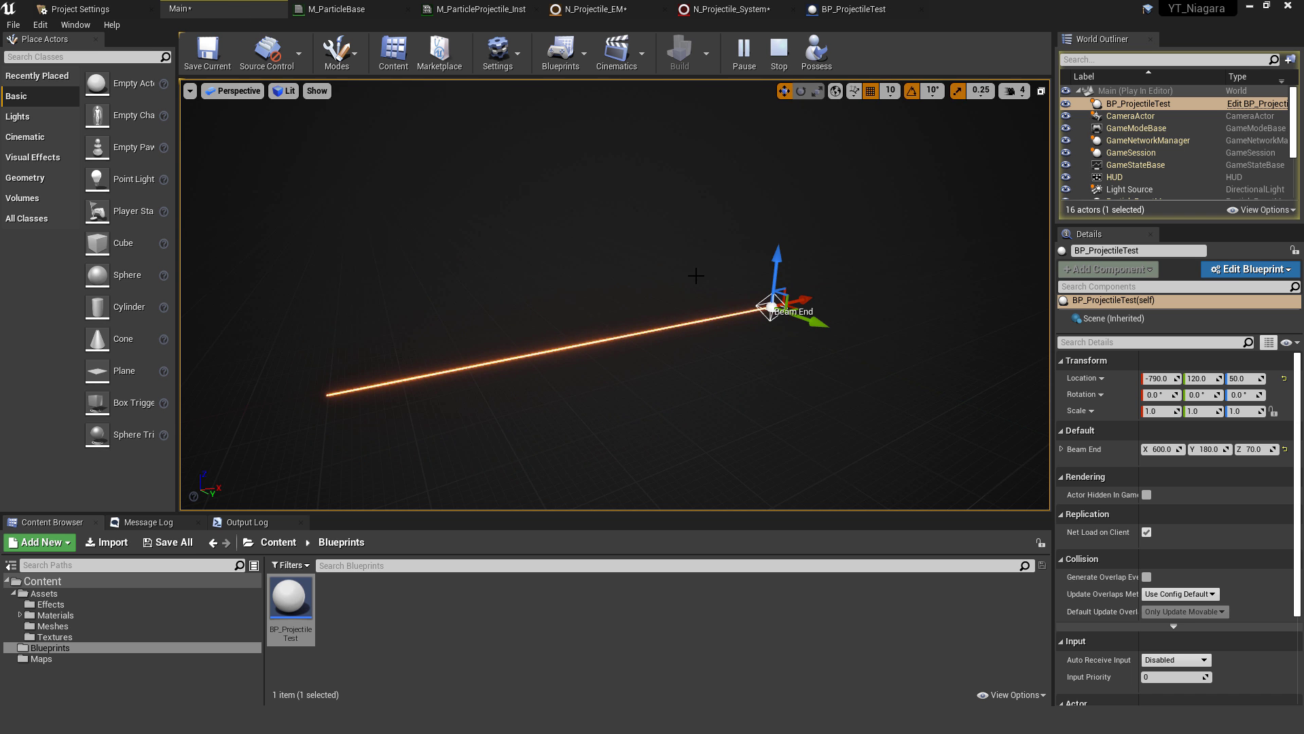
pyautogui.moveTo(778, 282); pyautogui.dragTo(576, 239)
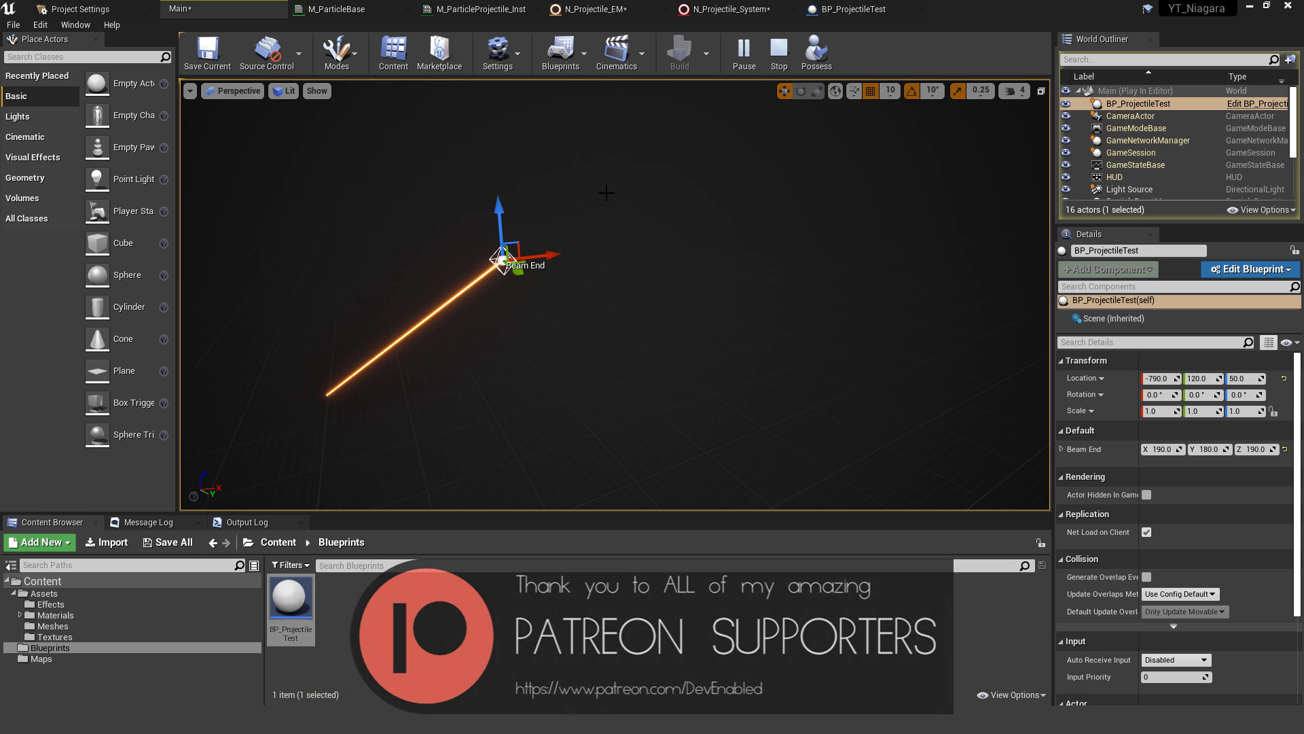
pyautogui.click(700, 362)
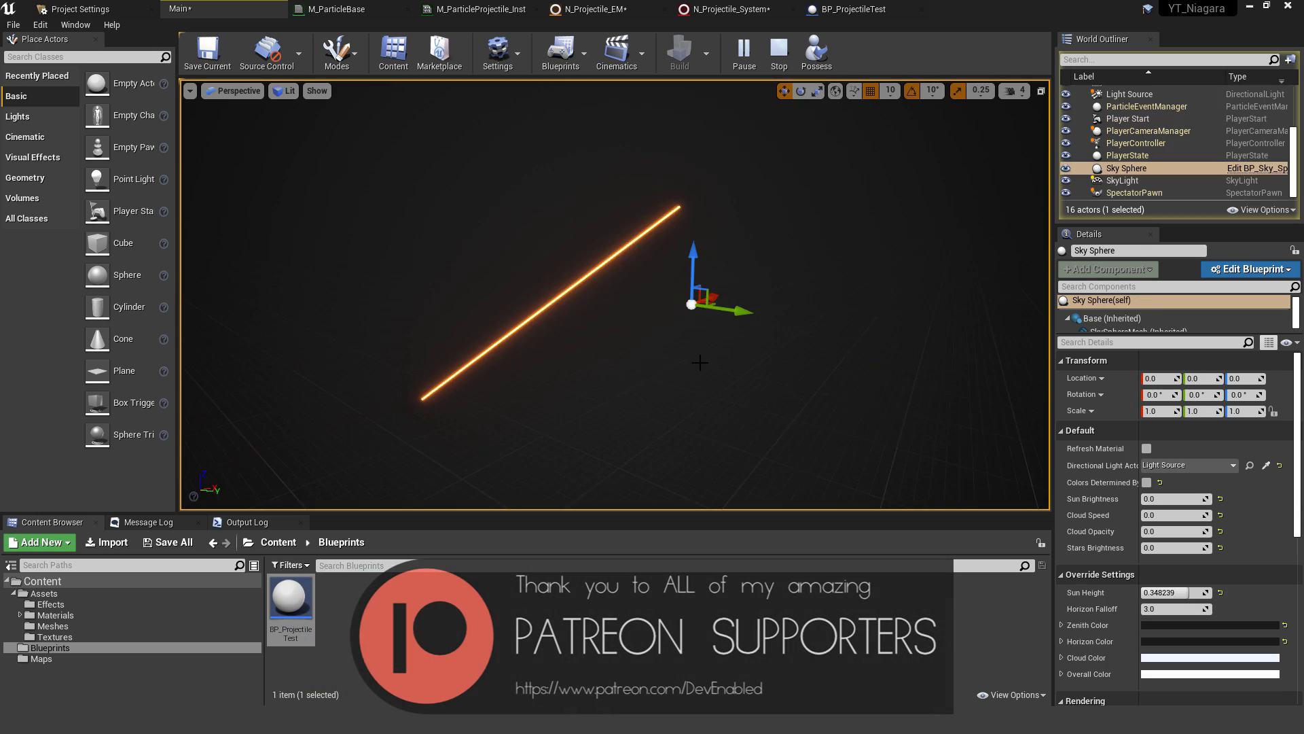